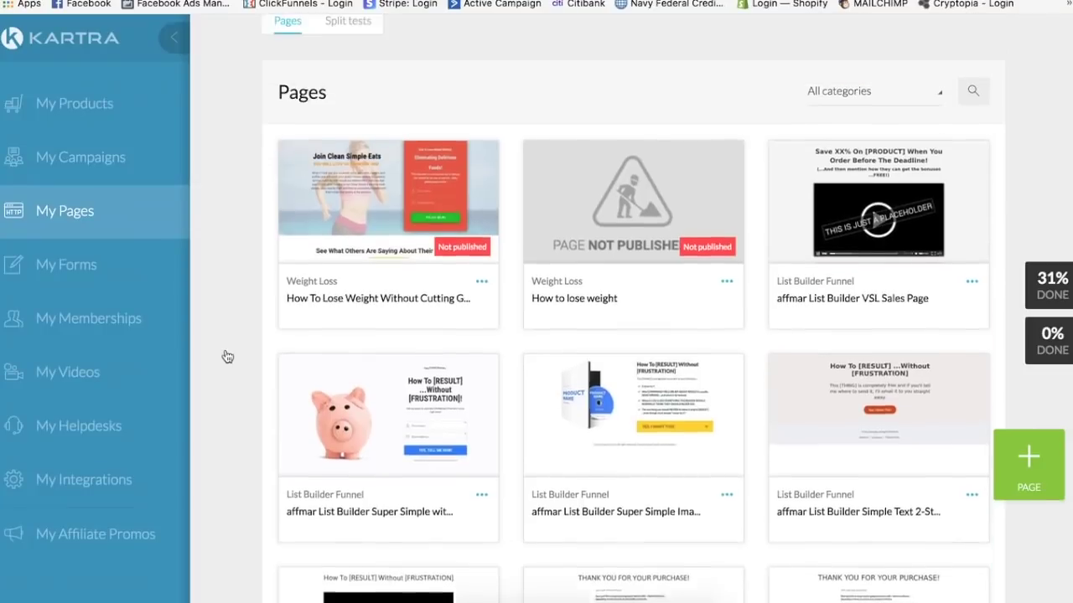
# Scroll through the Pages library listing the saved Weight Loss and List Builder Funnel pages
pyautogui.scroll(2, 225, 357)
pyautogui.scroll(-1, 226, 357)
pyautogui.scroll(-1, 226, 357)
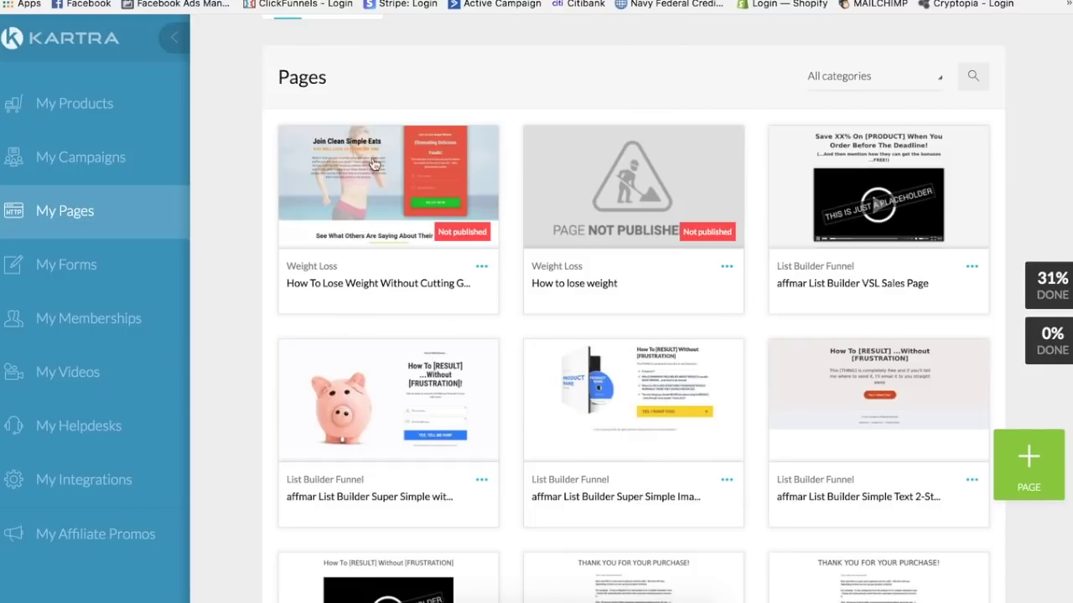
# Start a new page from the white 'Thank You!' checkmark template under Thank You Pages
pyautogui.click(1025, 463)
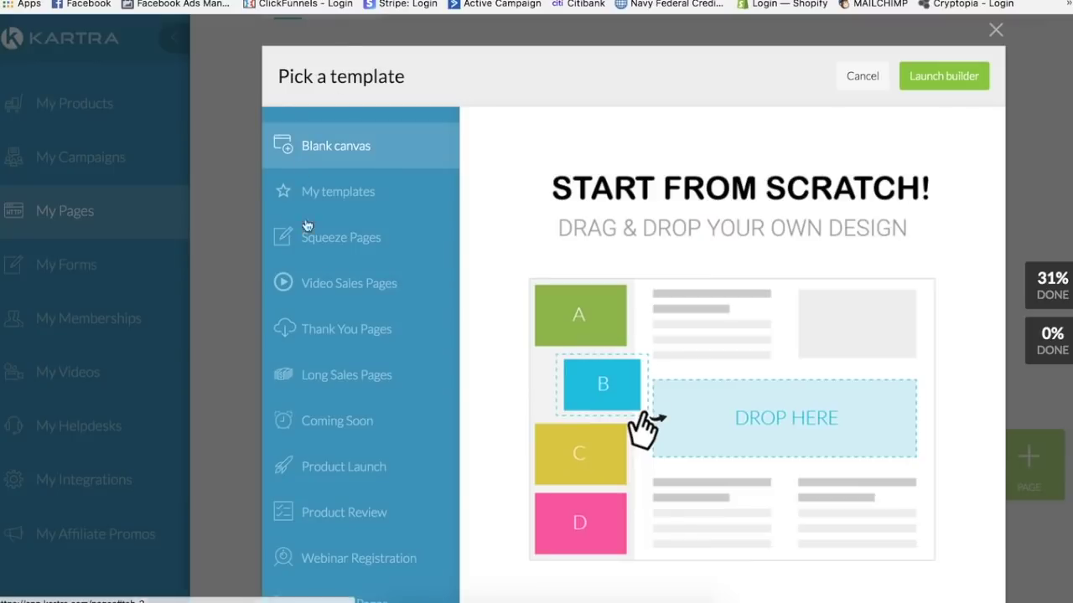
pyautogui.scroll(-2, 338, 288)
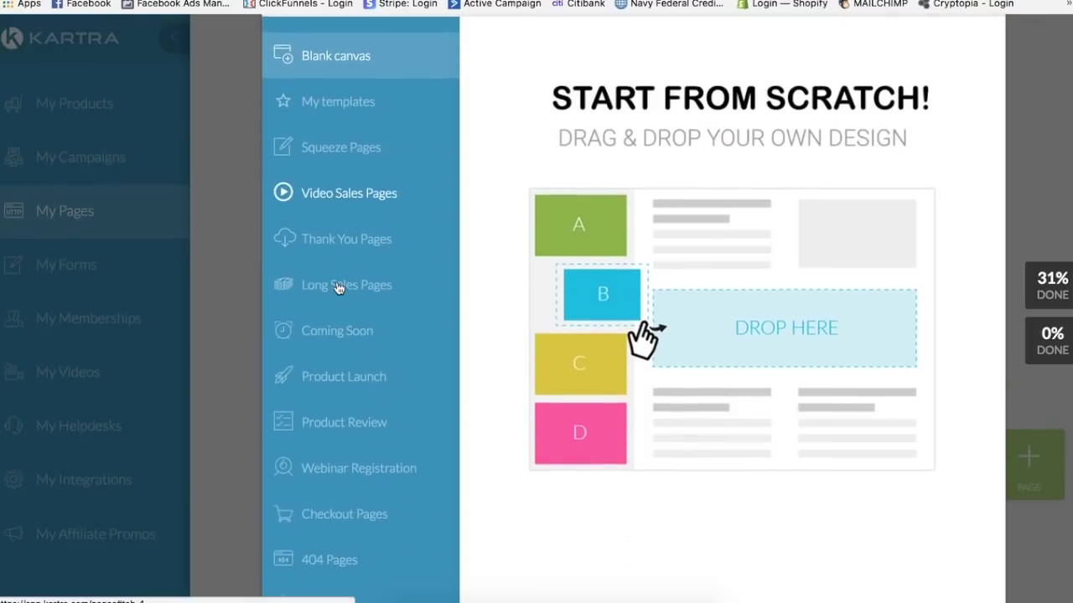
pyautogui.click(347, 238)
pyautogui.scroll(-12, 693, 448)
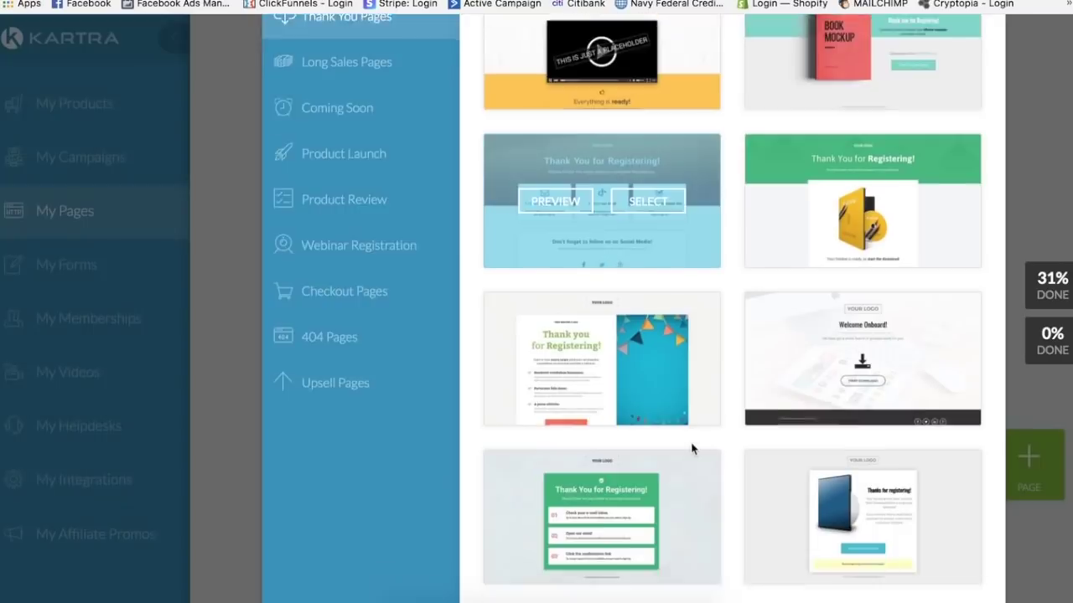
pyautogui.scroll(2, 690, 443)
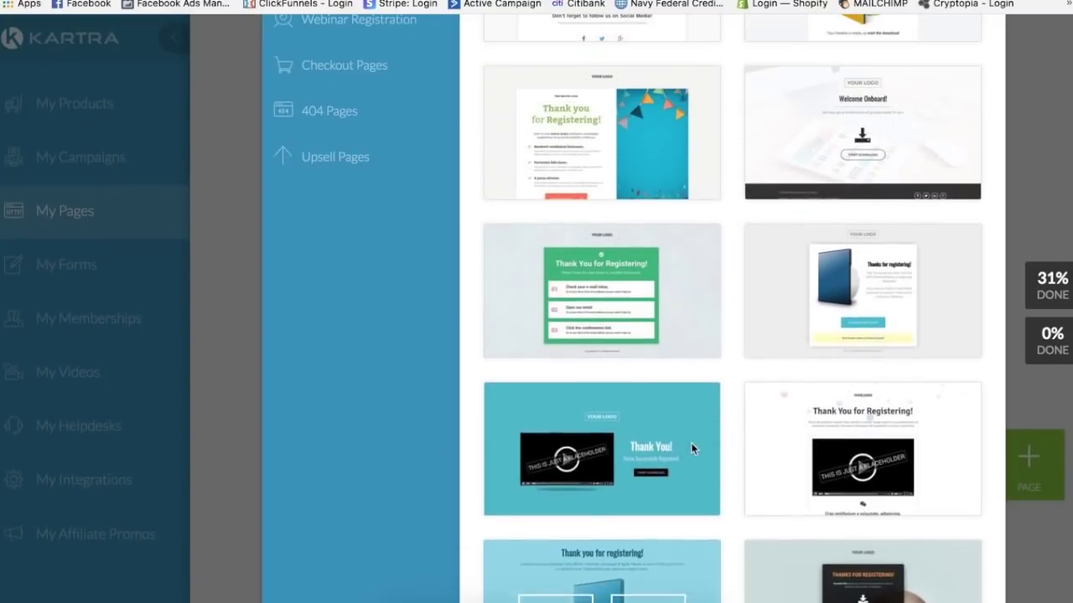
pyautogui.scroll(-9, 691, 443)
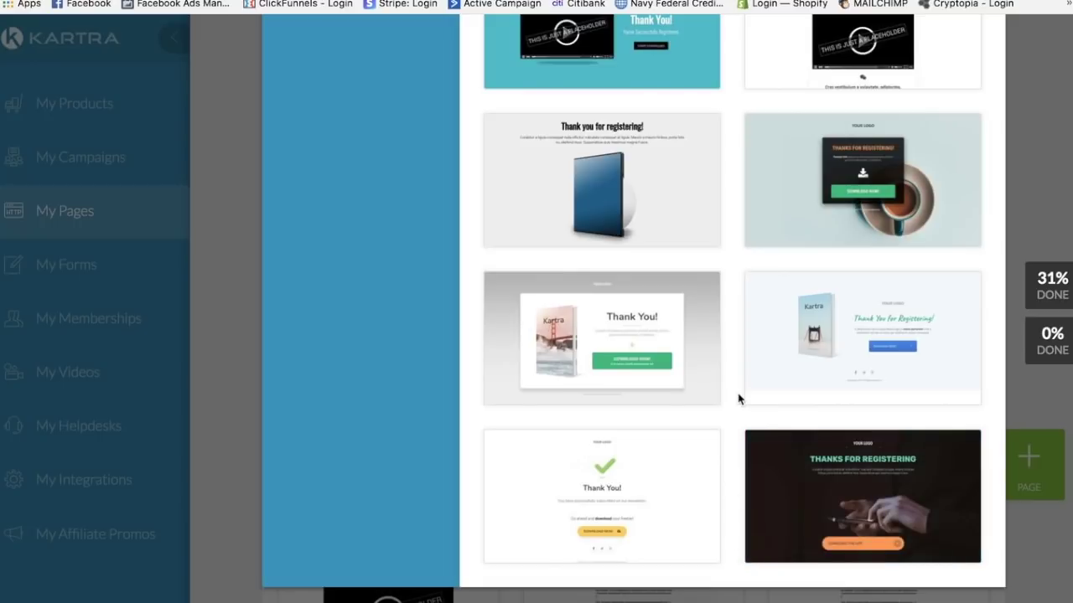
pyautogui.moveTo(576, 508)
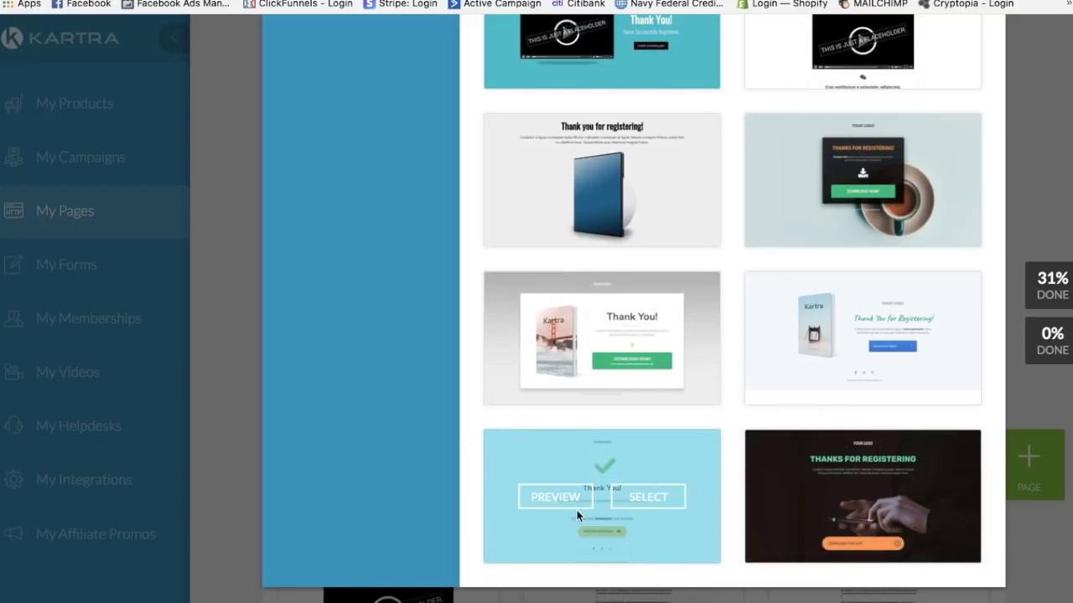
pyautogui.click(648, 498)
pyautogui.scroll(10, 761, 366)
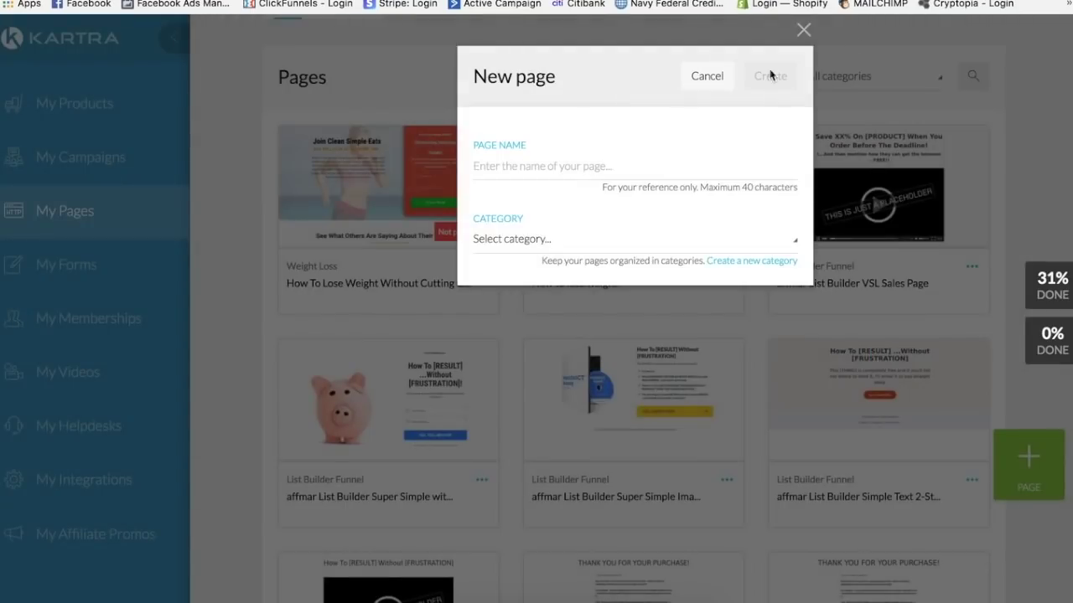
# Create the page 'Weight Loss Thank you page' in the Weight Loss category
pyautogui.click(598, 171)
pyautogui.write('Weight Loss Thank you page')
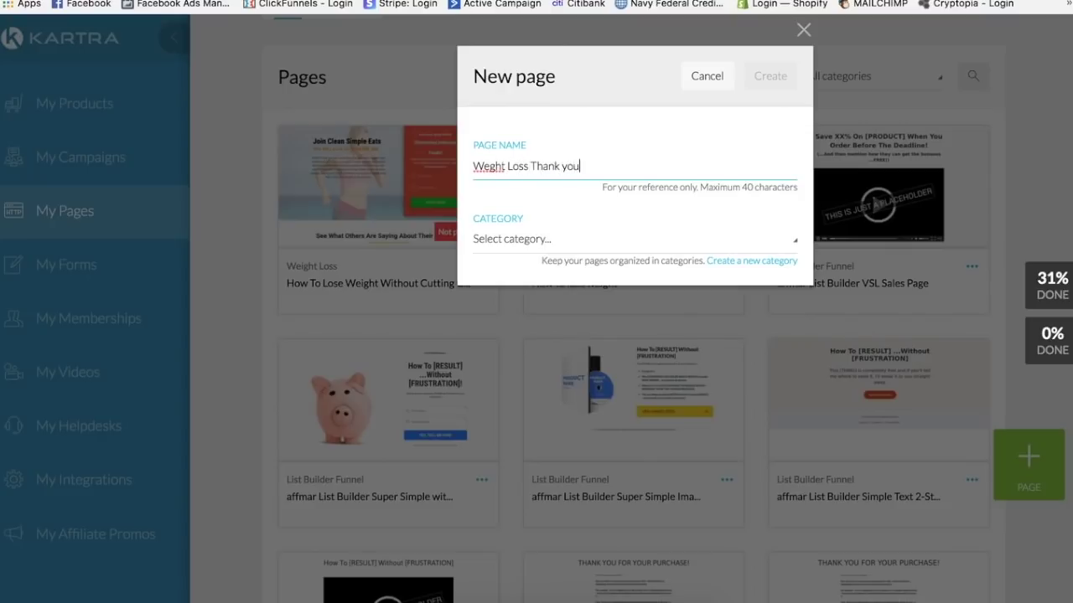
pyautogui.click(491, 166)
pyautogui.write('i')
pyautogui.click(513, 239)
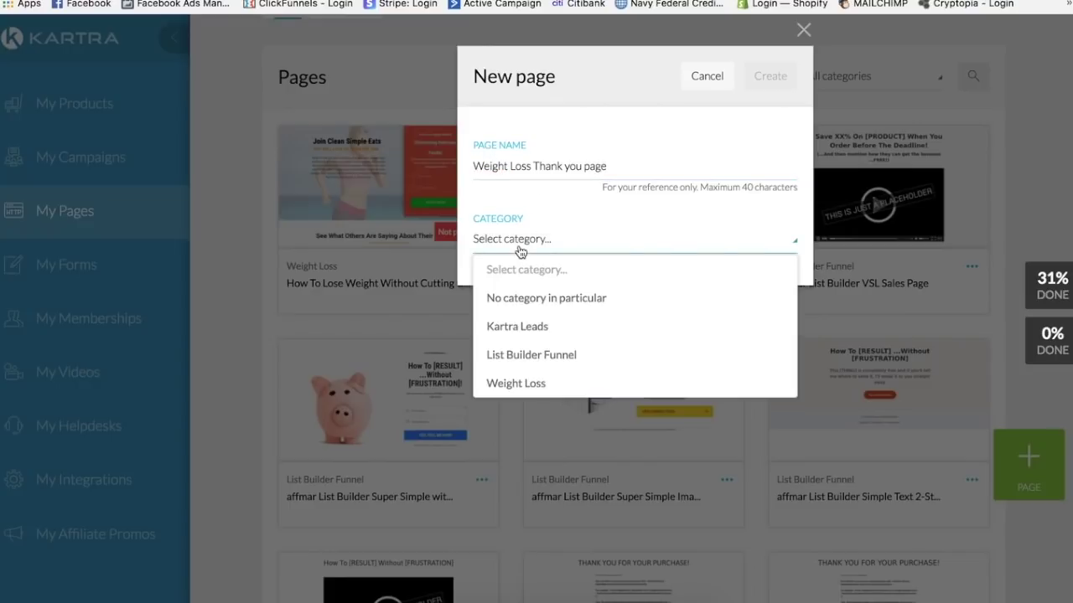
pyautogui.click(524, 382)
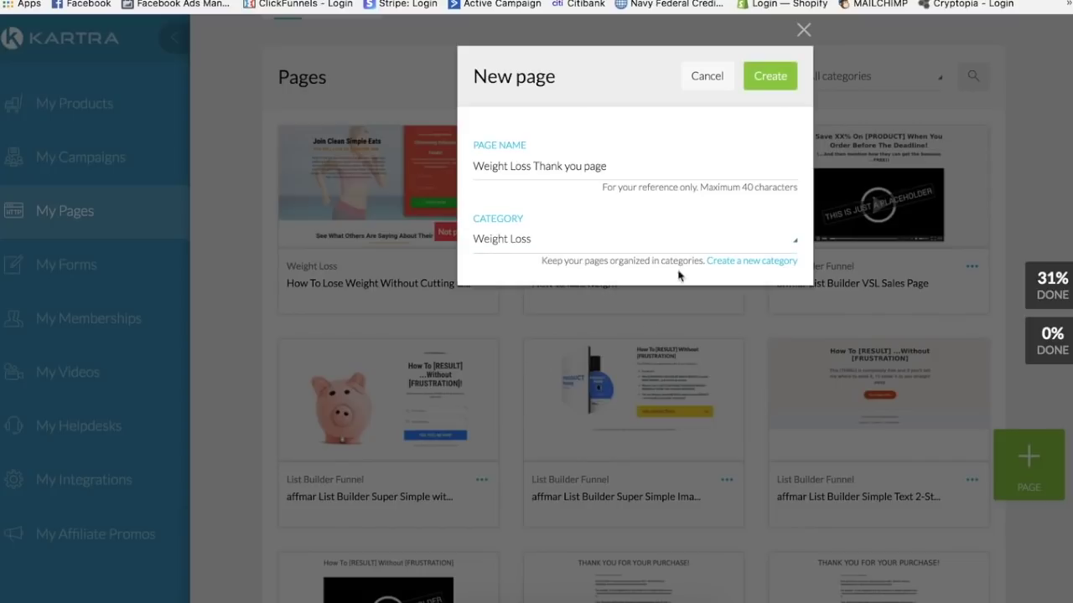
pyautogui.click(783, 80)
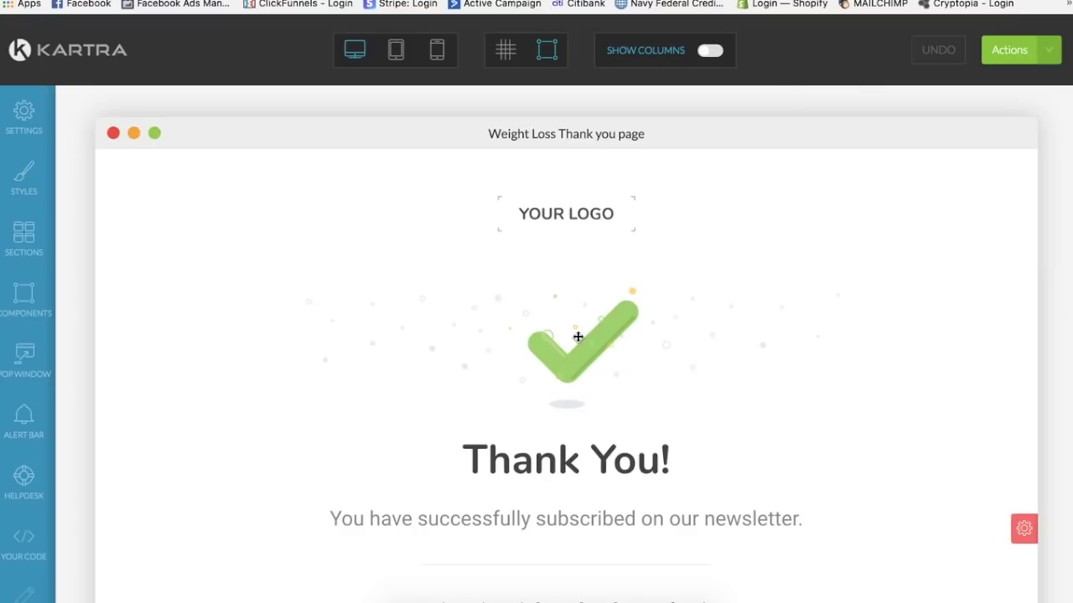
# Review the loaded thank-you template and delete the YOUR LOGO placeholder at the top
pyautogui.moveTo(578, 337)
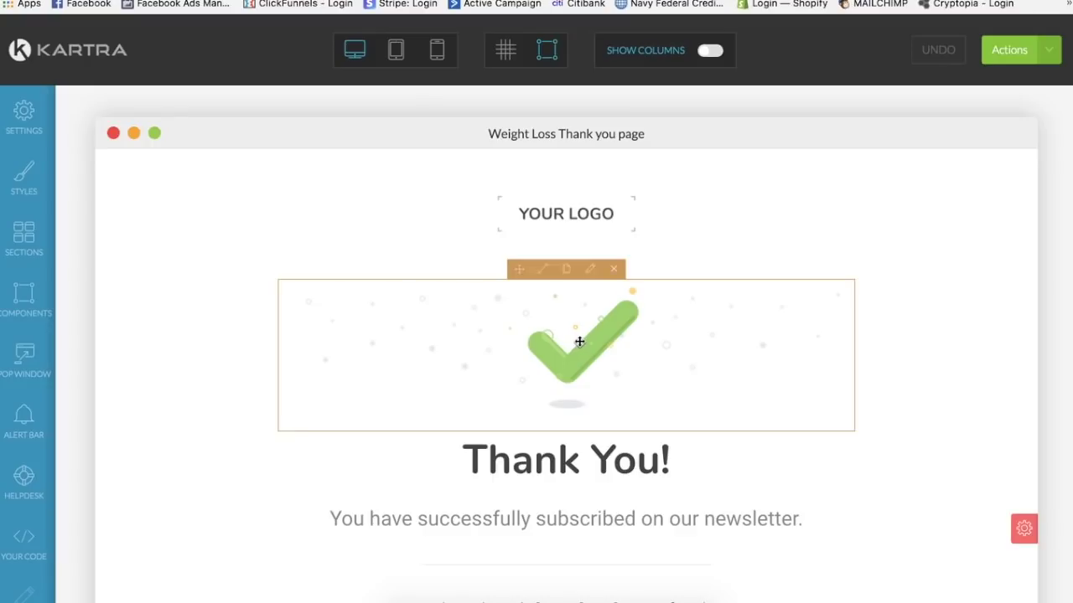
pyautogui.scroll(-3, 579, 342)
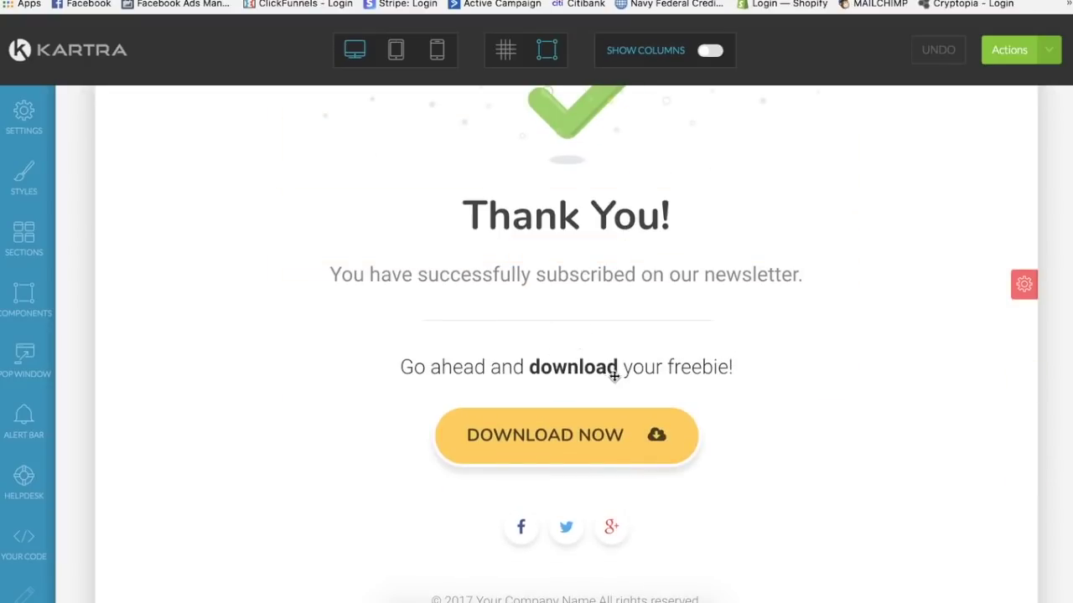
pyautogui.scroll(-2, 617, 373)
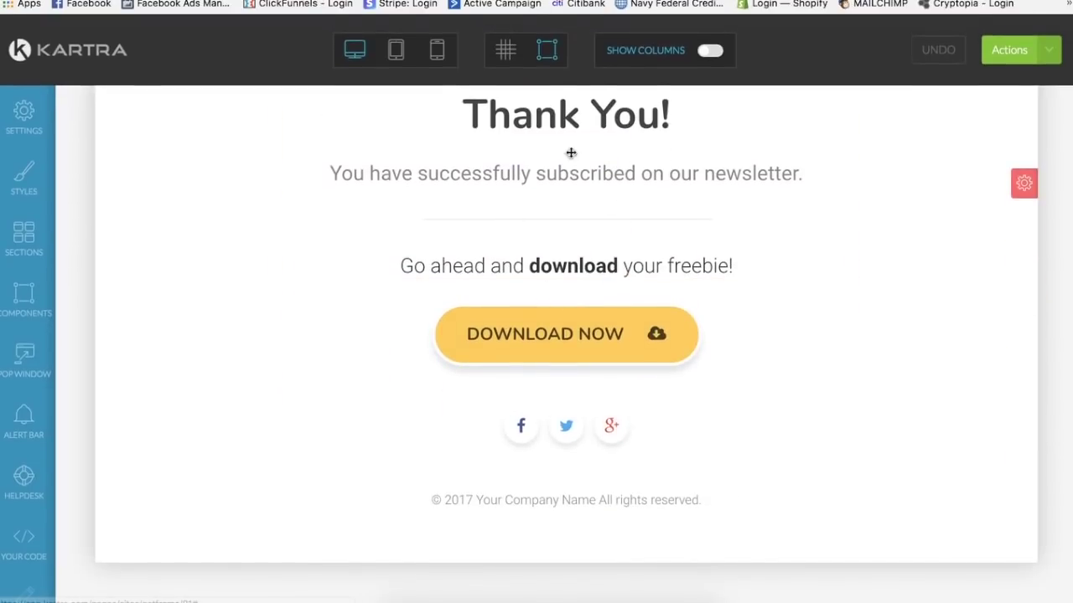
pyautogui.scroll(4, 592, 206)
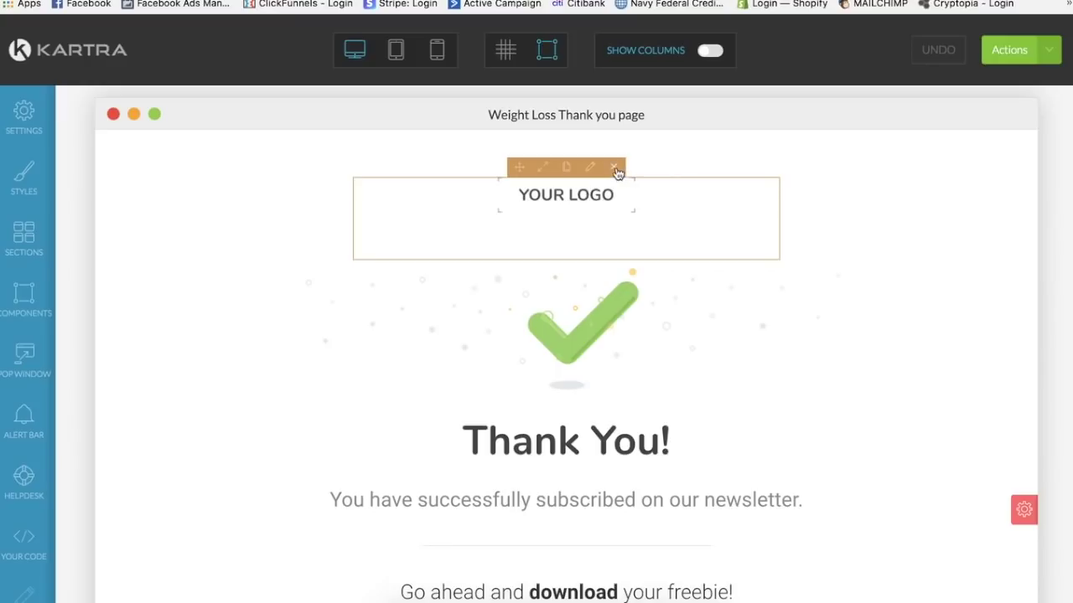
pyautogui.click(617, 173)
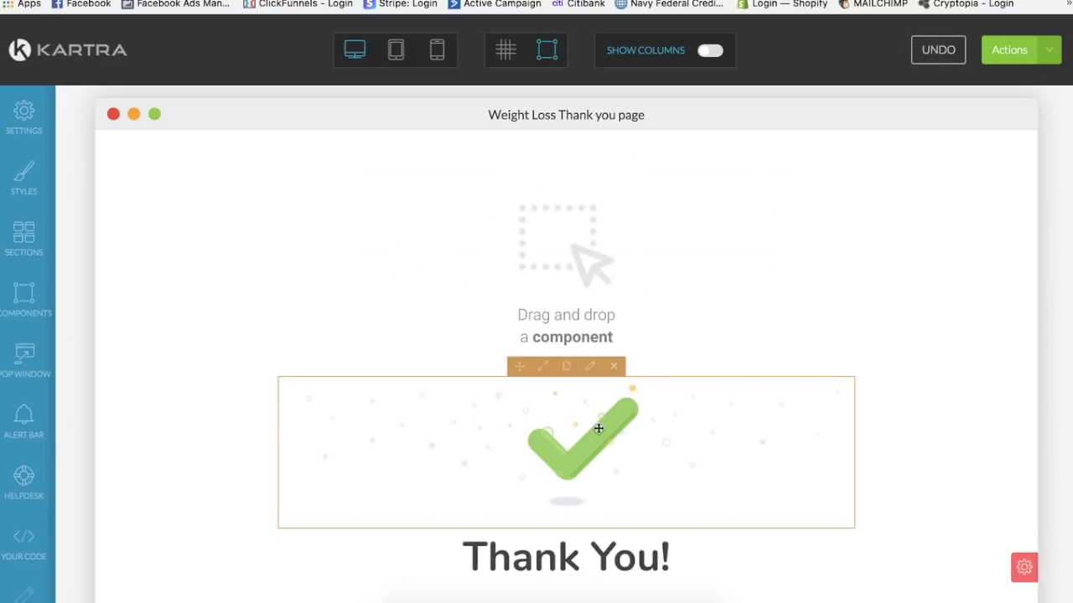
# Try dragging the checkmark section up to the top, then bring up the component block library
pyautogui.moveTo(593, 435); pyautogui.dragTo(582, 211)
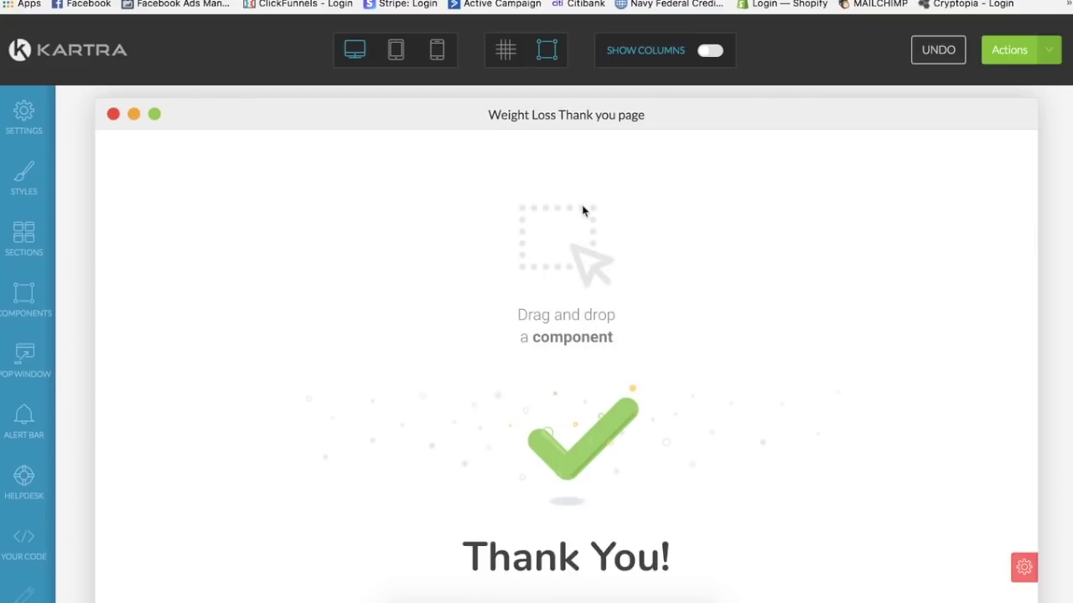
pyautogui.moveTo(561, 433); pyautogui.dragTo(291, 154)
pyautogui.click(23, 295)
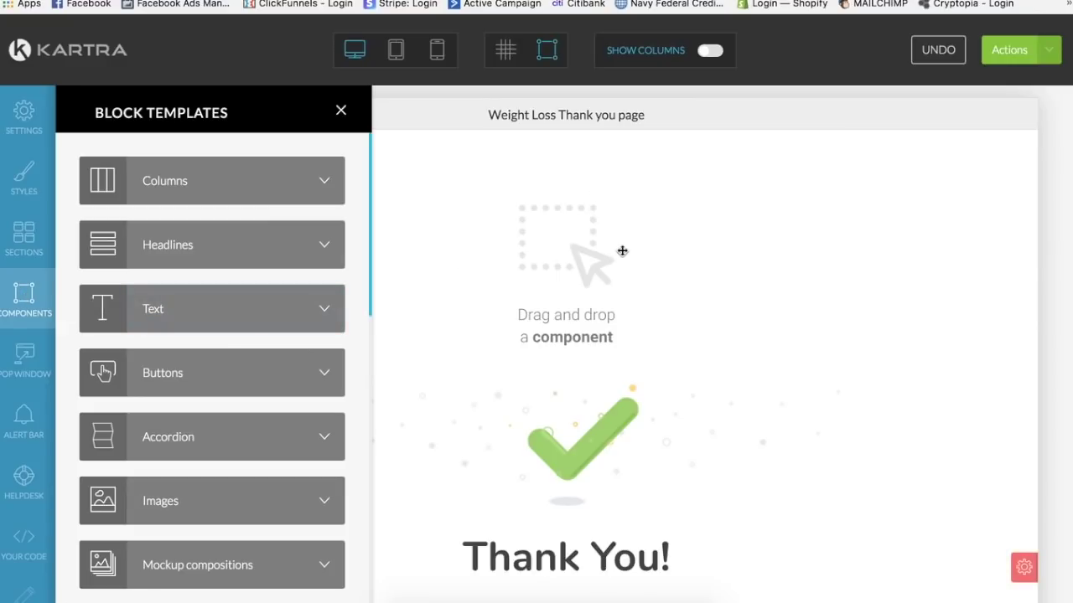
# Place the first video block above the checkmark and close the block library
pyautogui.scroll(-2, 222, 410)
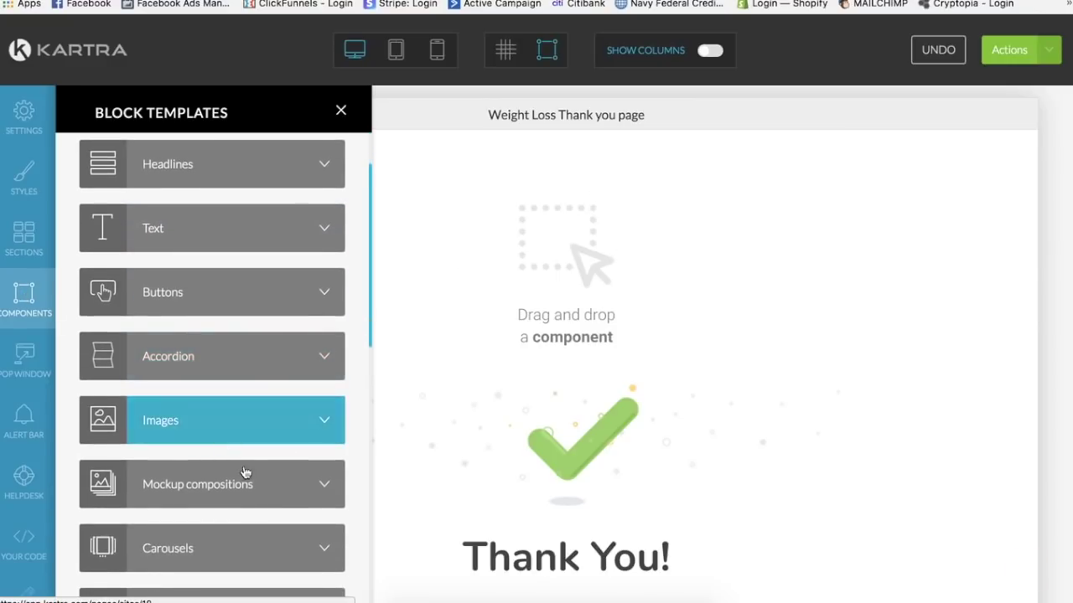
pyautogui.scroll(-8, 293, 438)
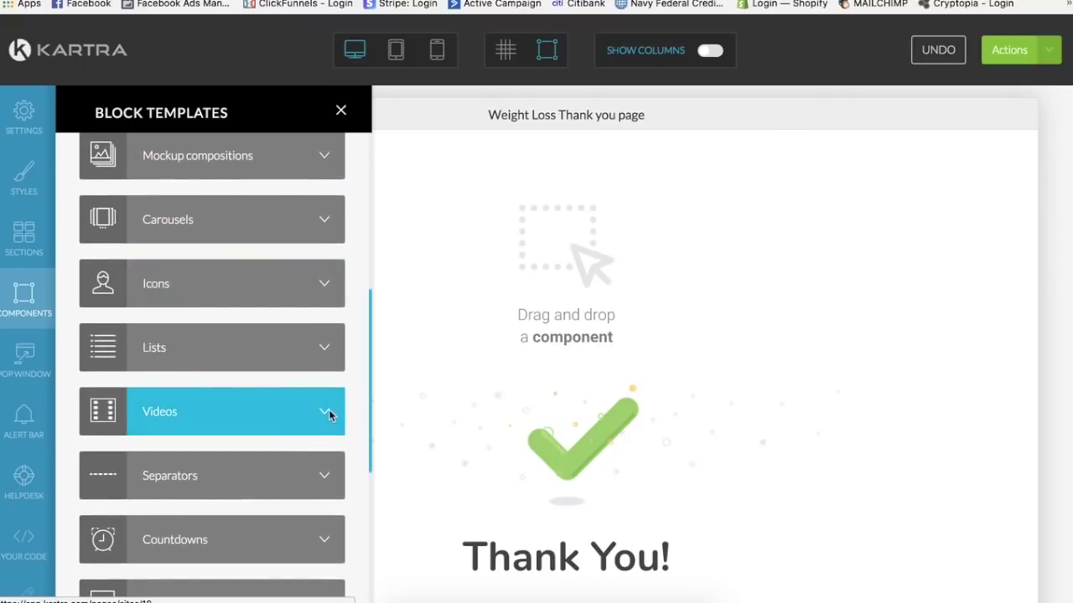
pyautogui.click(329, 416)
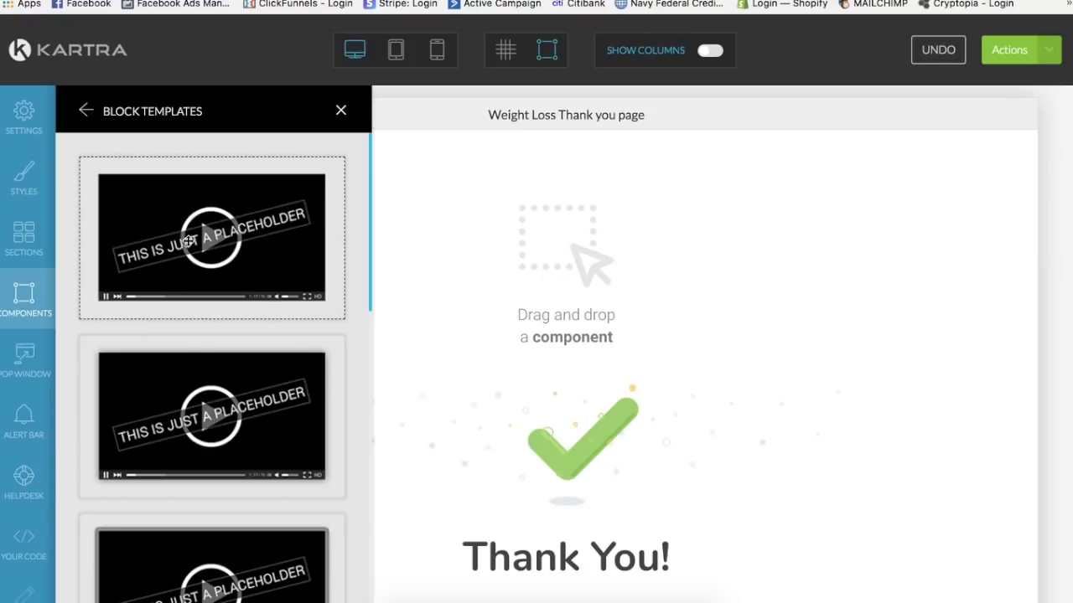
pyautogui.moveTo(189, 242); pyautogui.dragTo(443, 211)
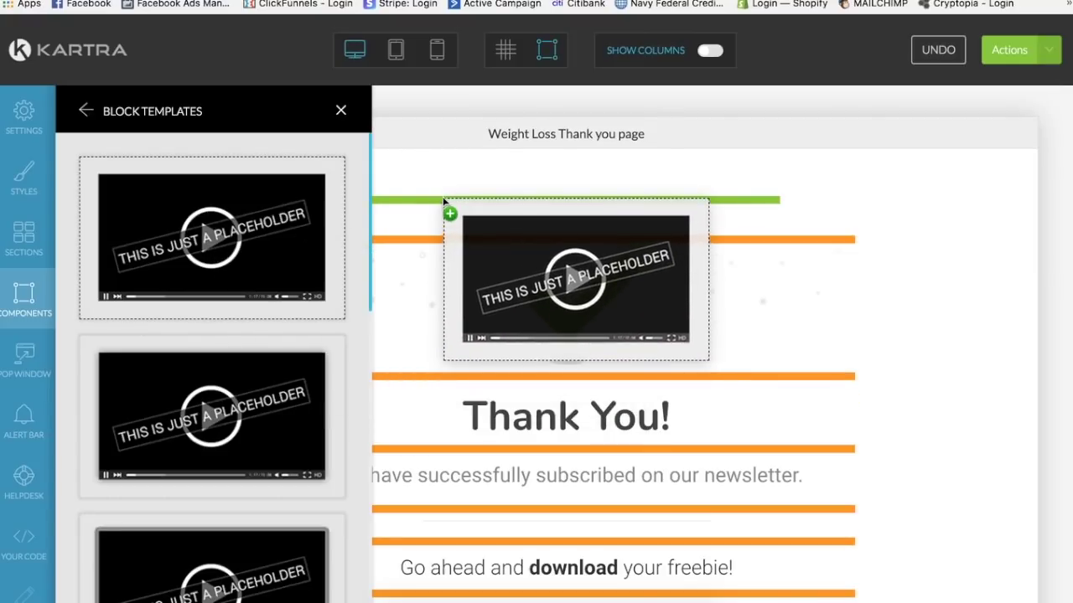
pyautogui.moveTo(445, 201); pyautogui.dragTo(443, 203)
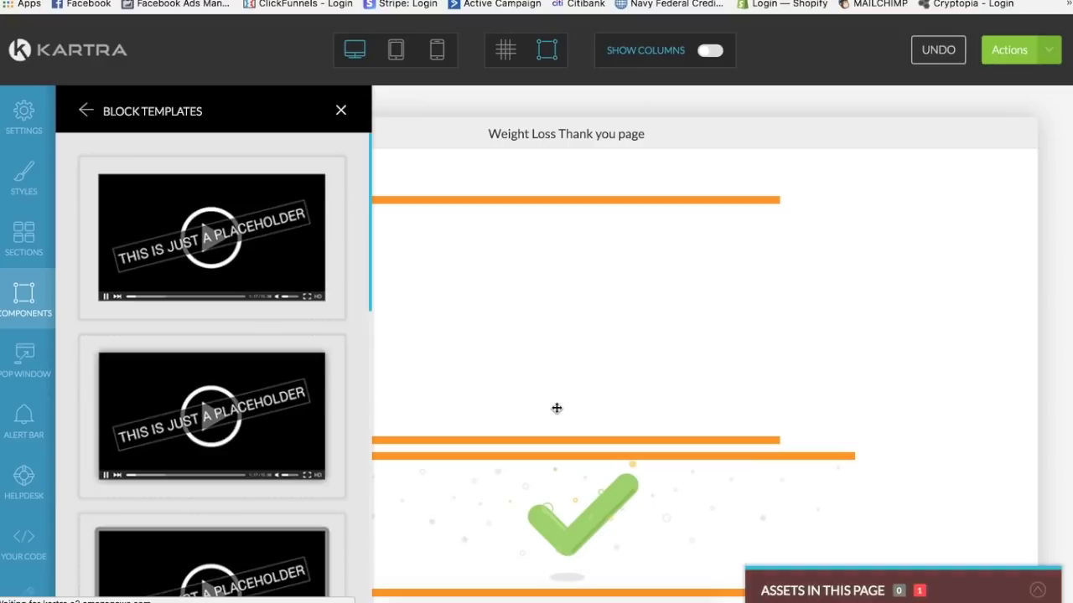
pyautogui.click(345, 111)
pyautogui.moveTo(606, 247)
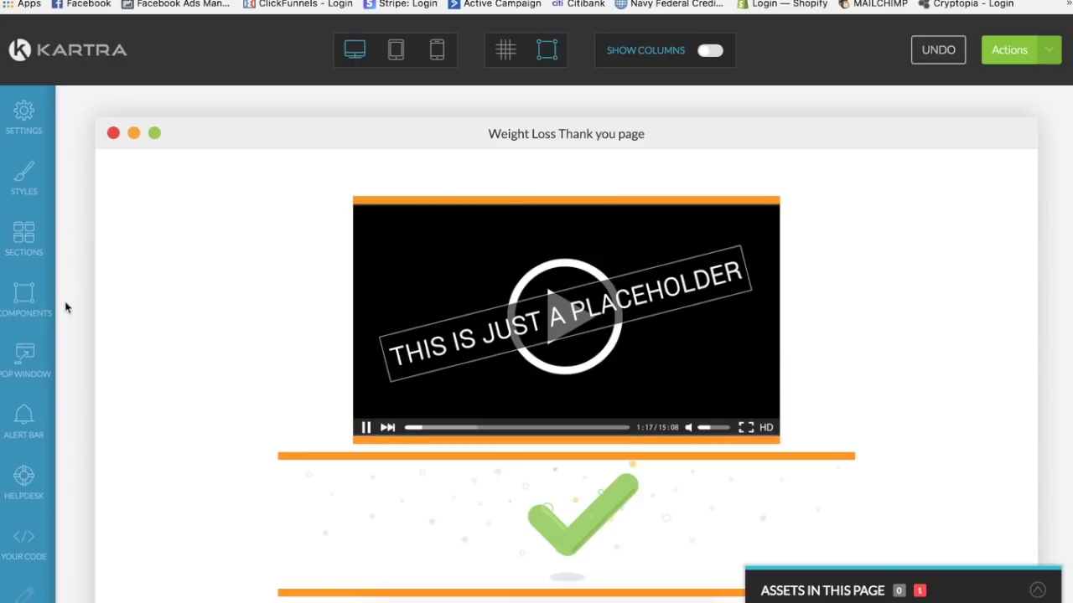
# Insert the '5 Great Tips' headline block from the headline templates above the video
pyautogui.click(23, 295)
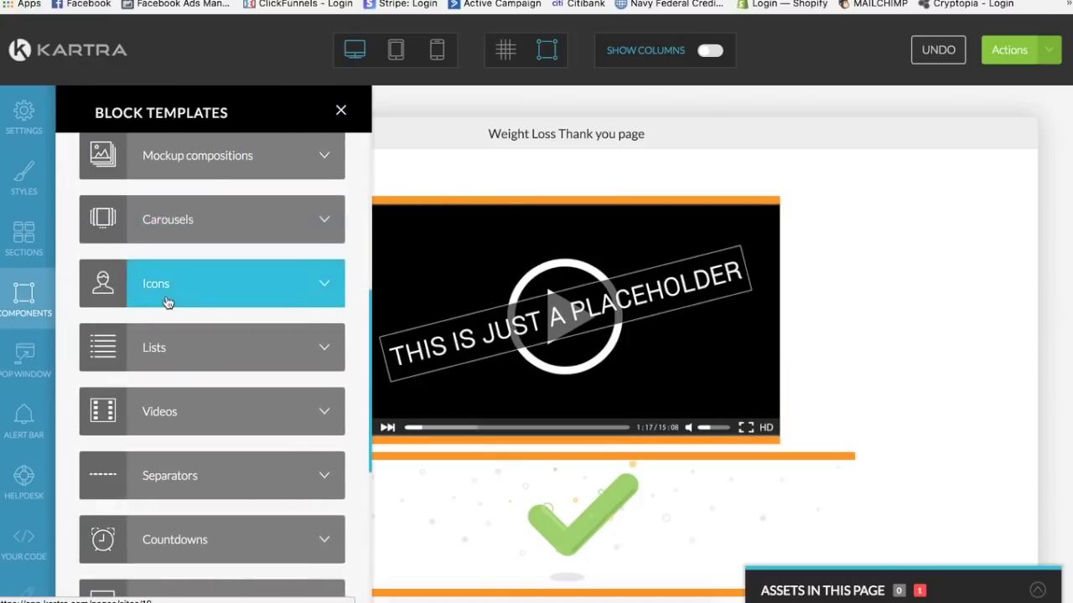
pyautogui.scroll(5, 168, 303)
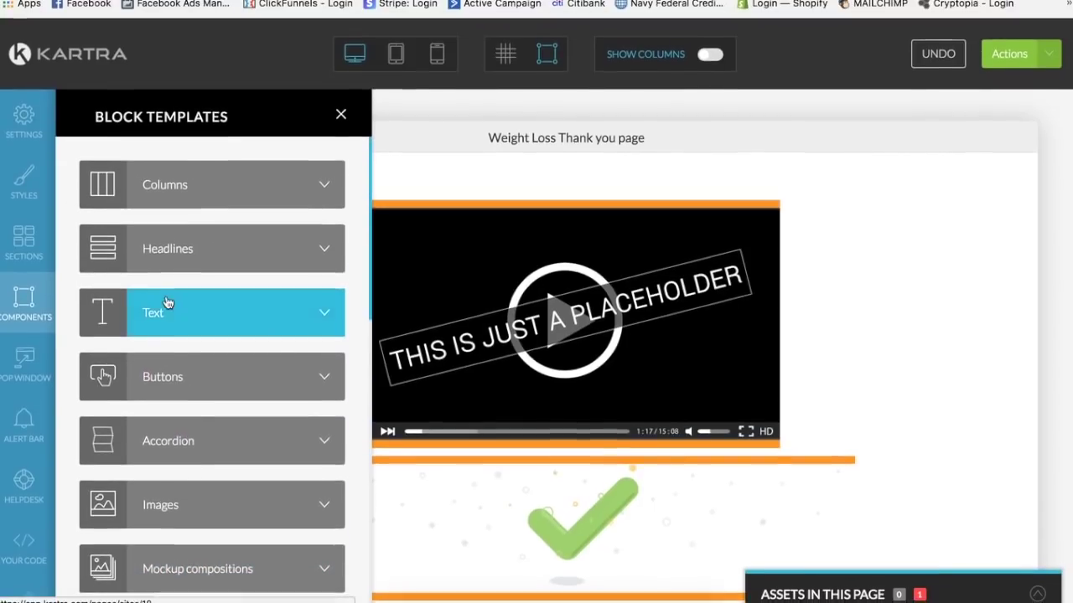
pyautogui.click(194, 244)
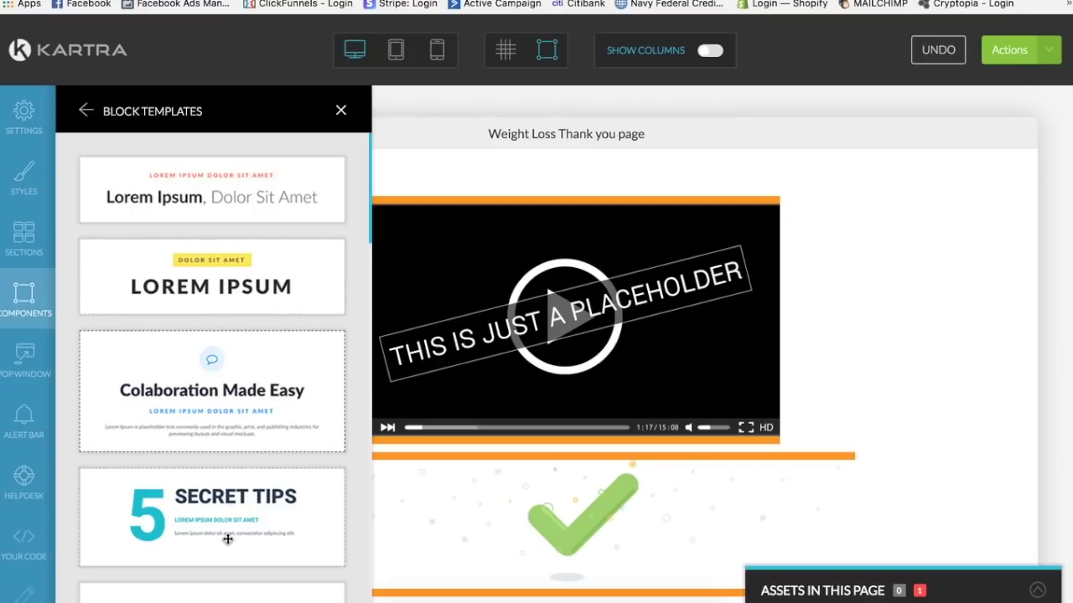
pyautogui.scroll(-4, 227, 539)
pyautogui.scroll(-7, 227, 539)
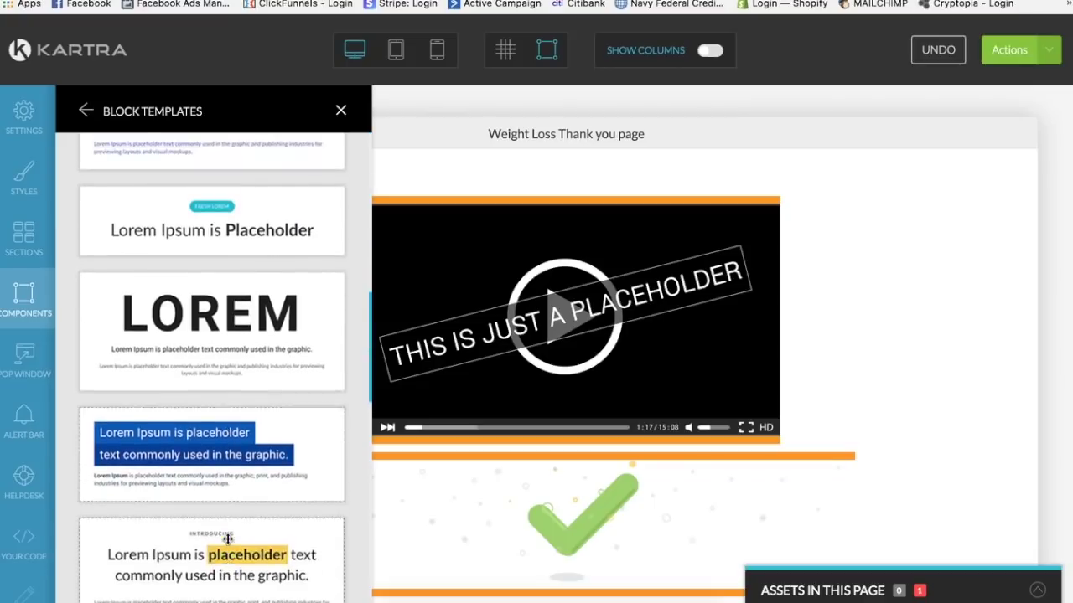
pyautogui.scroll(-3, 227, 541)
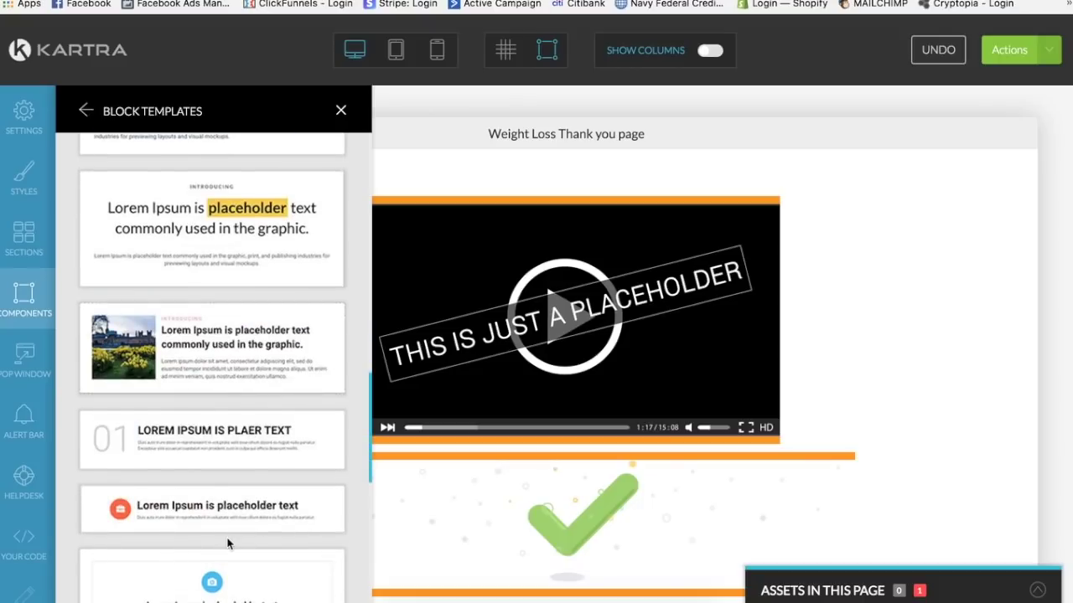
pyautogui.scroll(-5, 227, 544)
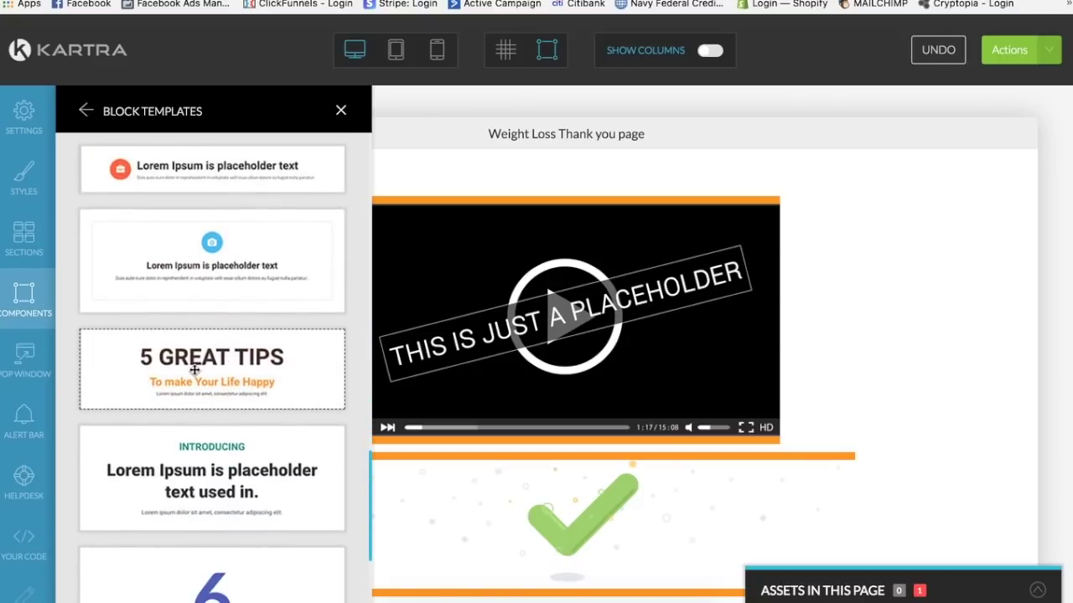
pyautogui.moveTo(194, 369); pyautogui.dragTo(461, 206)
pyautogui.scroll(-3, 677, 368)
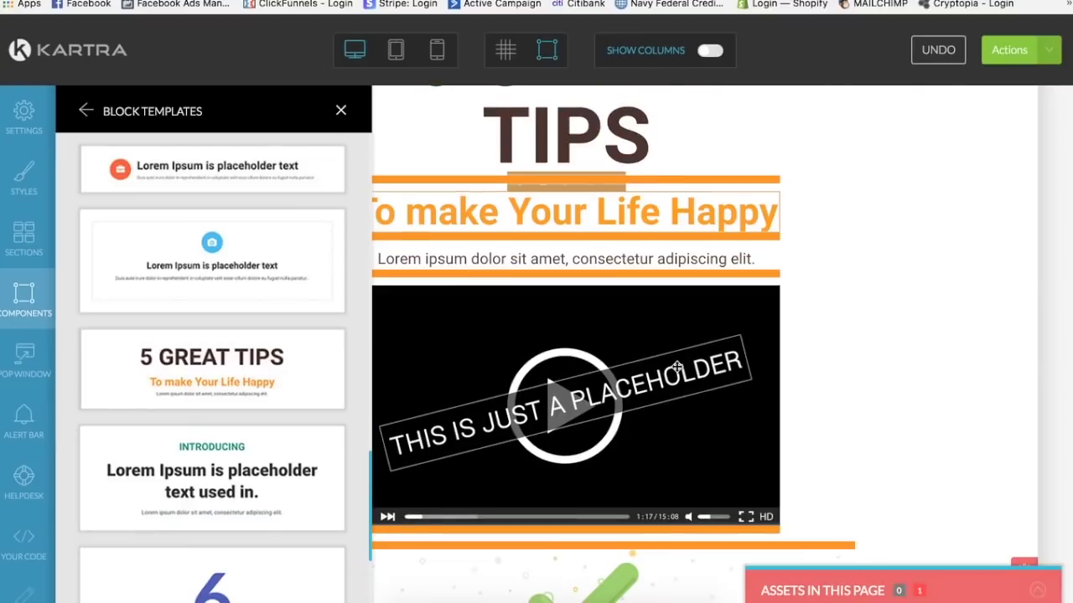
pyautogui.click(340, 109)
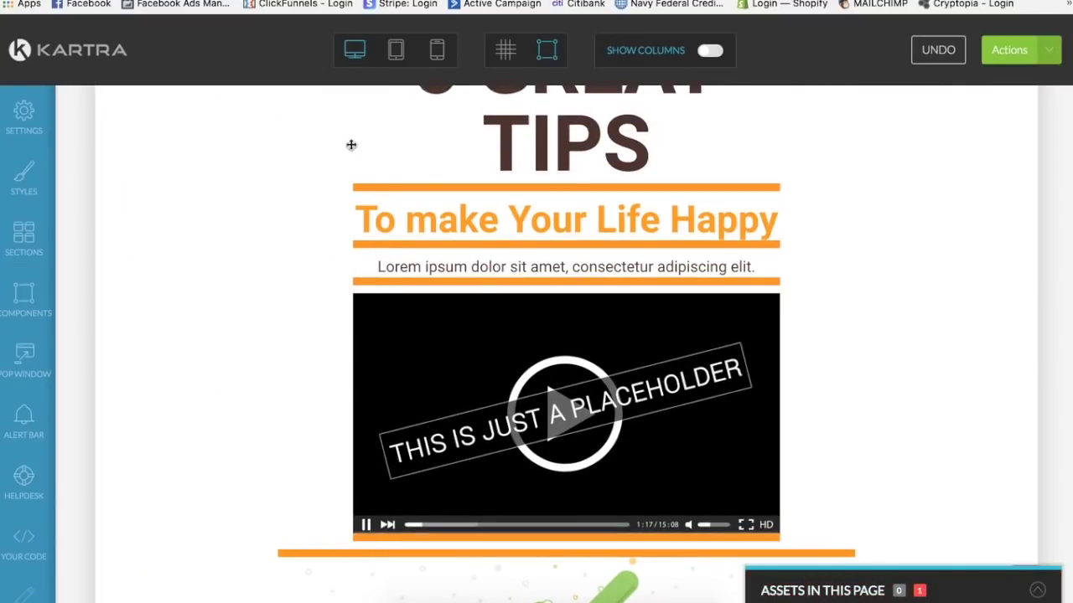
pyautogui.scroll(3, 525, 170)
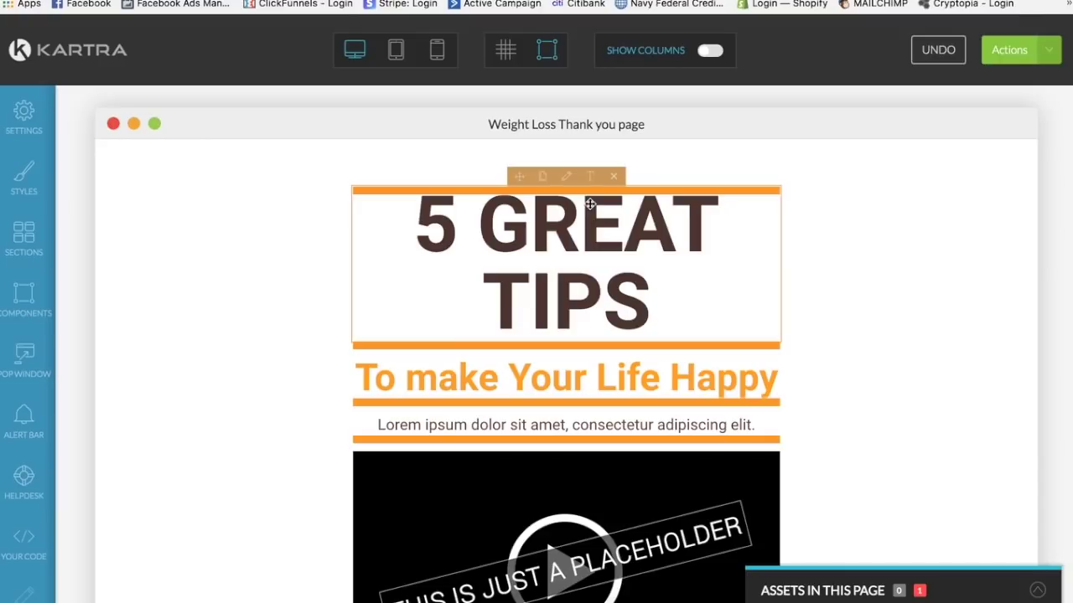
# Replace the '5 GREAT TIPS' heading text with 'Thank You'
pyautogui.click(414, 219)
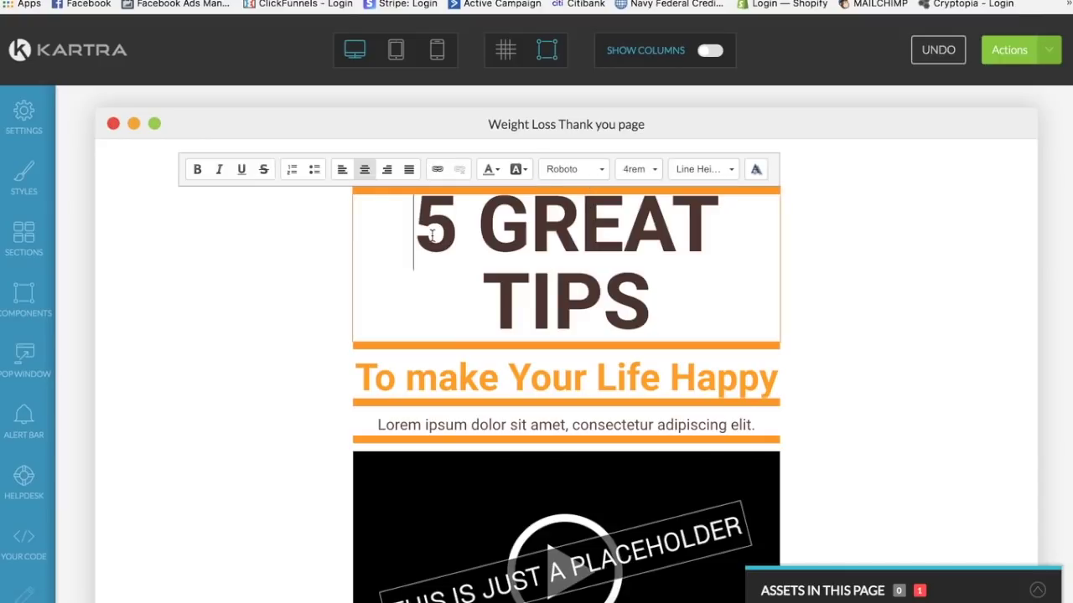
pyautogui.moveTo(414, 220); pyautogui.dragTo(642, 322)
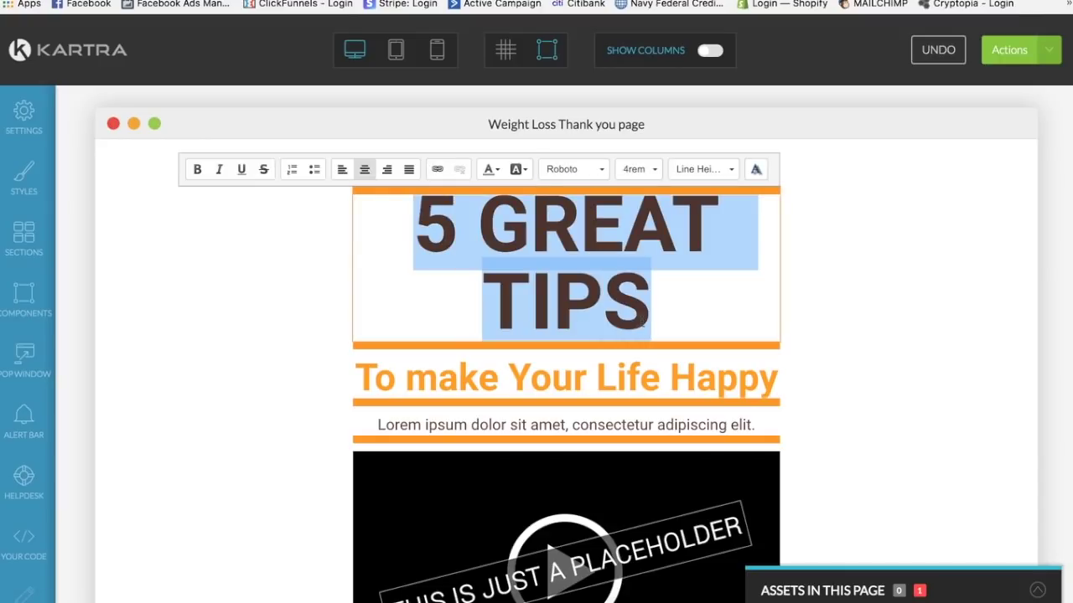
pyautogui.write('Than')
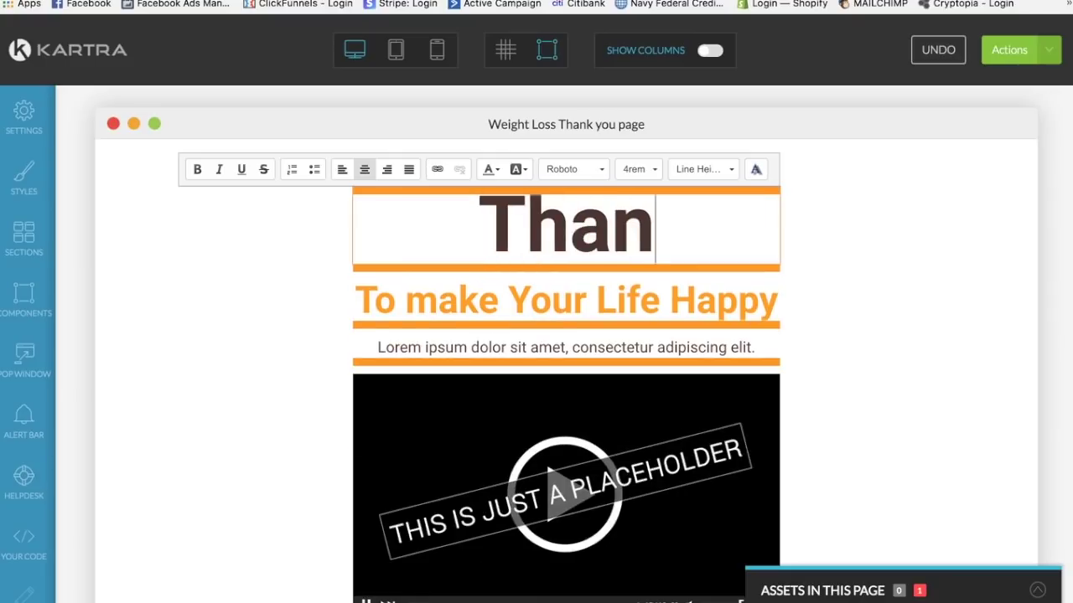
pyautogui.write('k You')
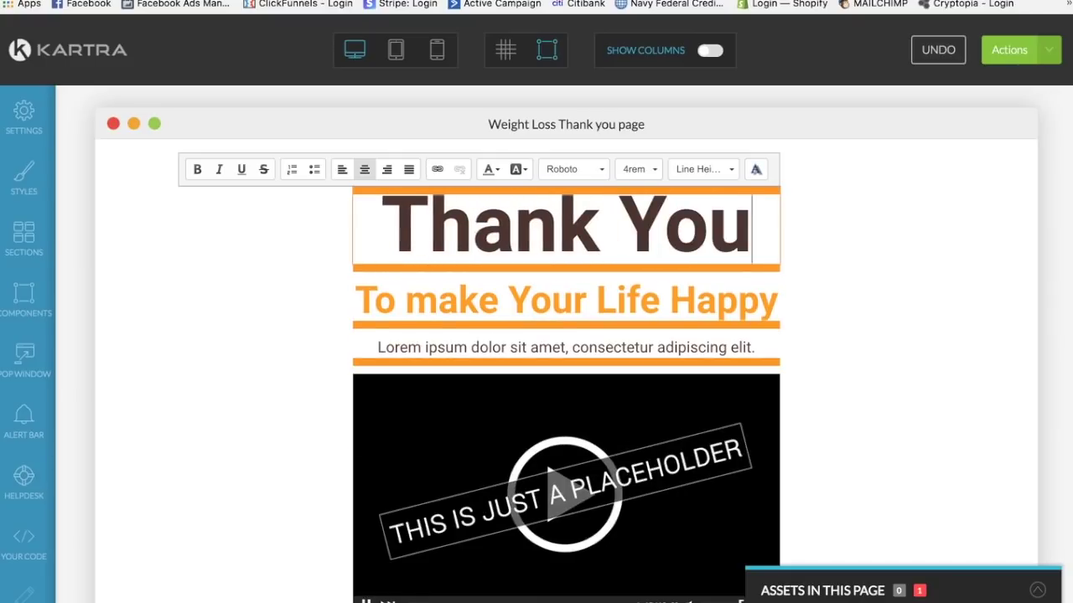
pyautogui.click(583, 304)
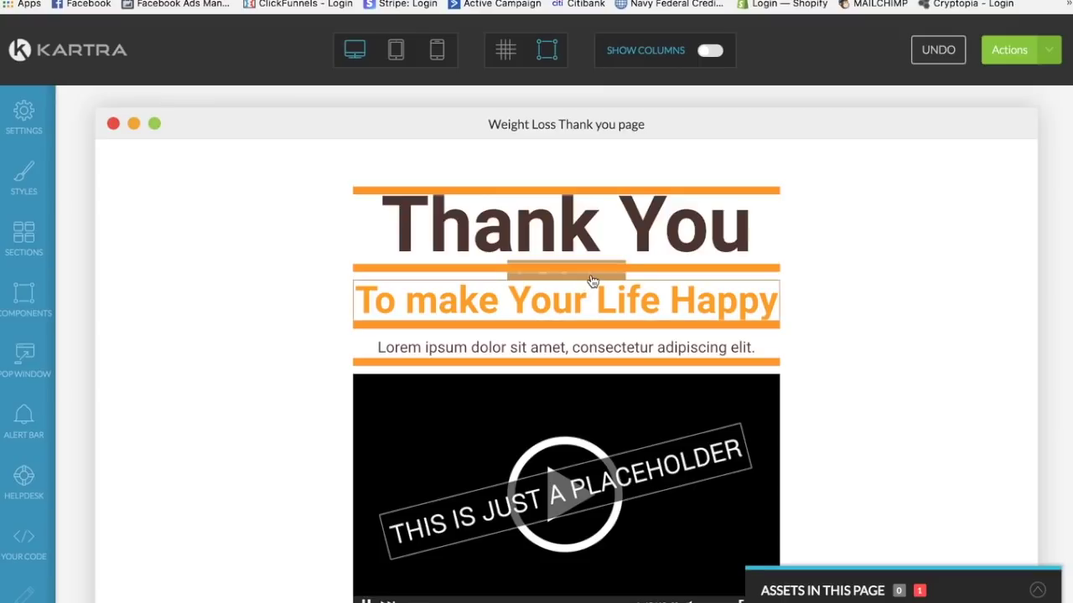
# Change the subheading to 'Please Check Your Email To Access the Information' and select it
pyautogui.click(592, 280)
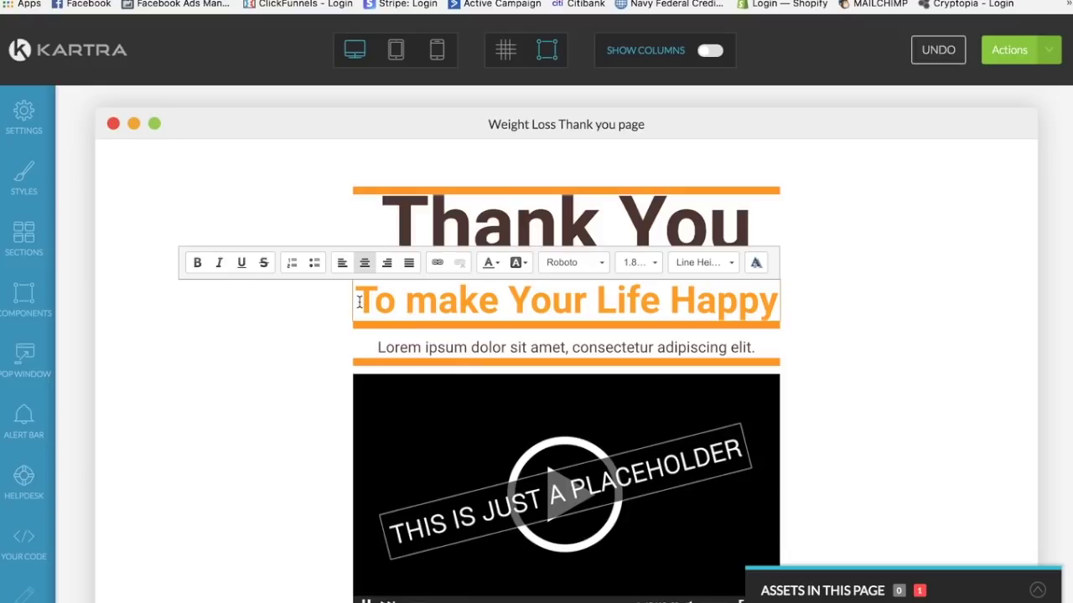
pyautogui.moveTo(358, 302); pyautogui.dragTo(793, 320)
pyautogui.write('P')
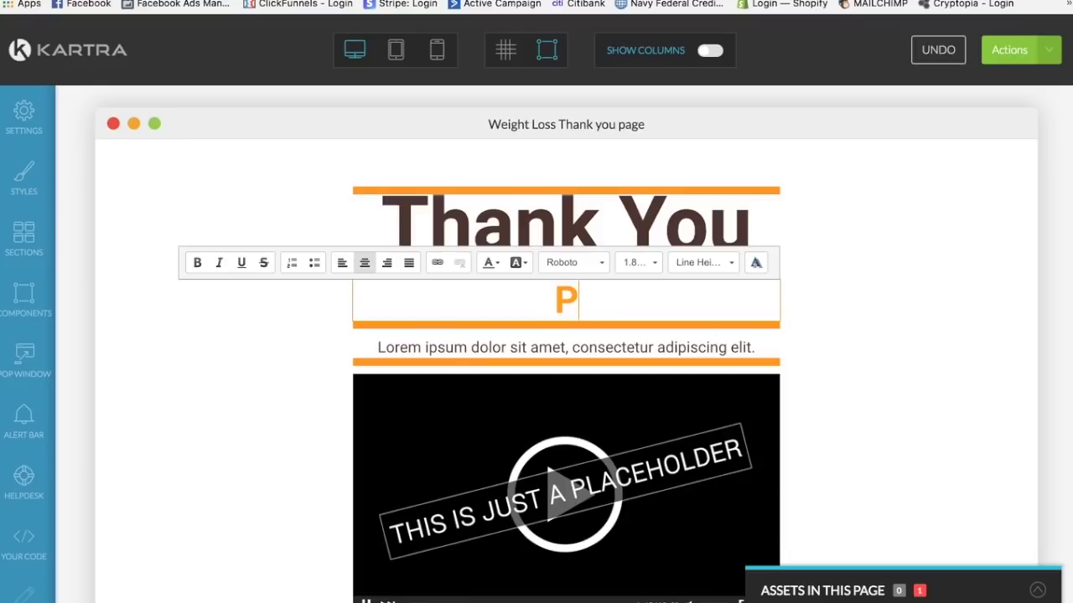
pyautogui.write('lease Che')
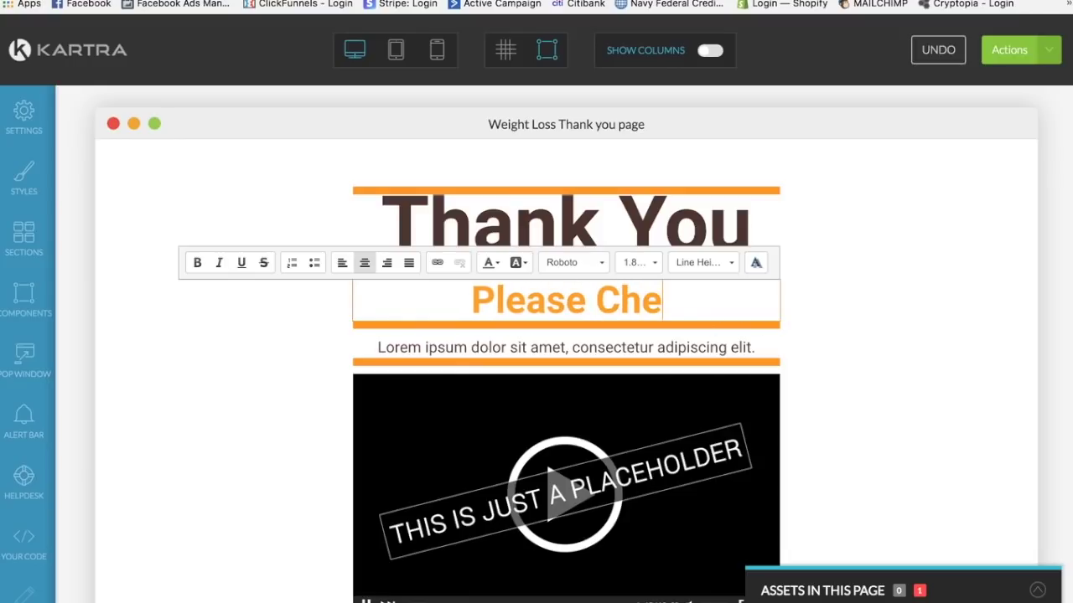
pyautogui.write('ck Your Emil')
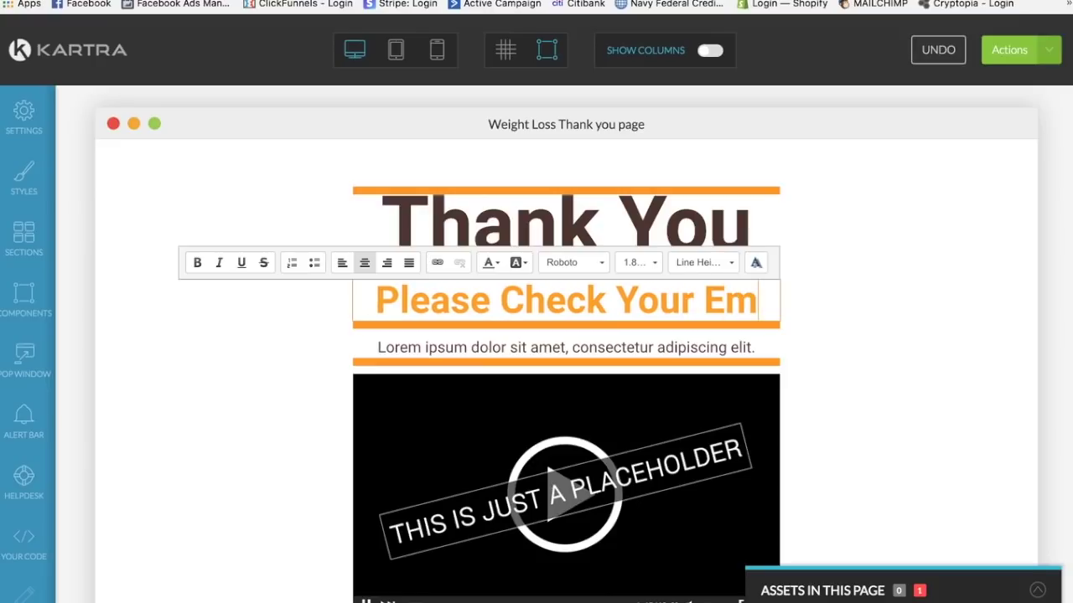
pyautogui.press('BackSpace')
pyautogui.press('BackSpace')
pyautogui.write('ail')
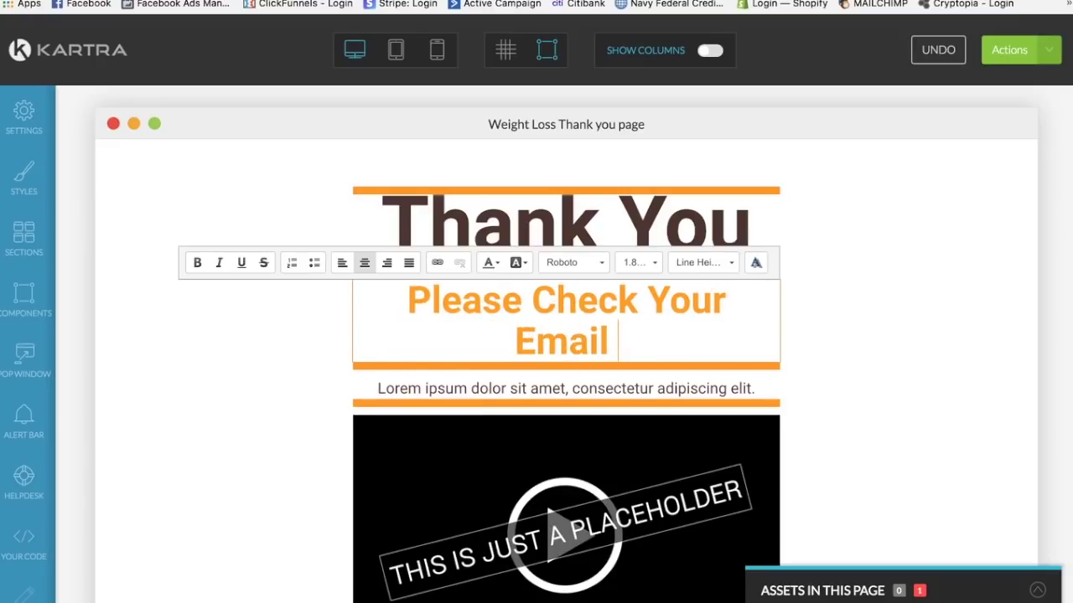
pyautogui.write(' To Access ')
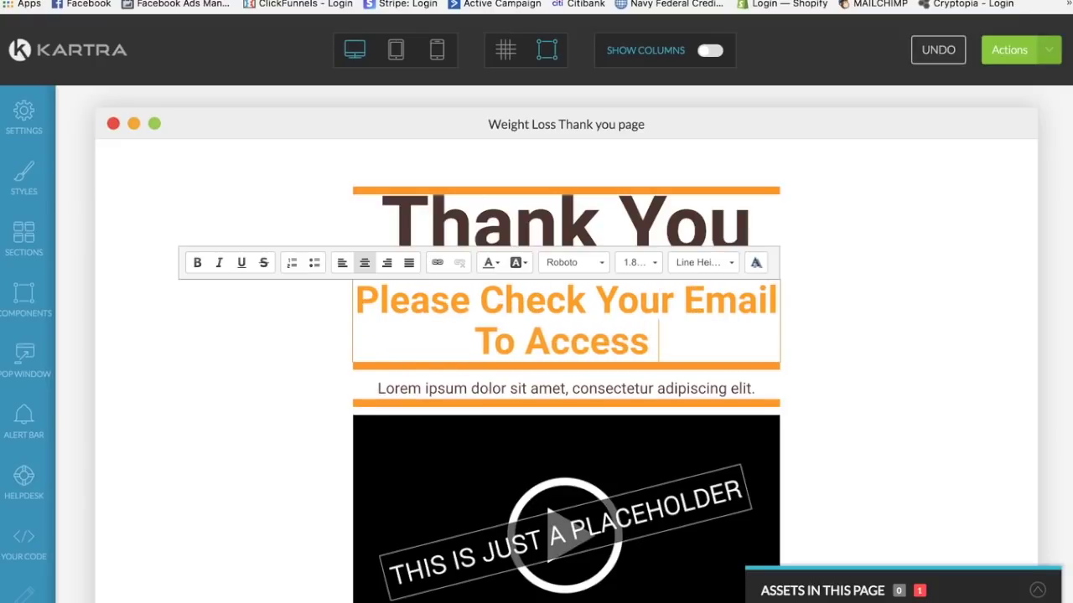
pyautogui.write('the Information')
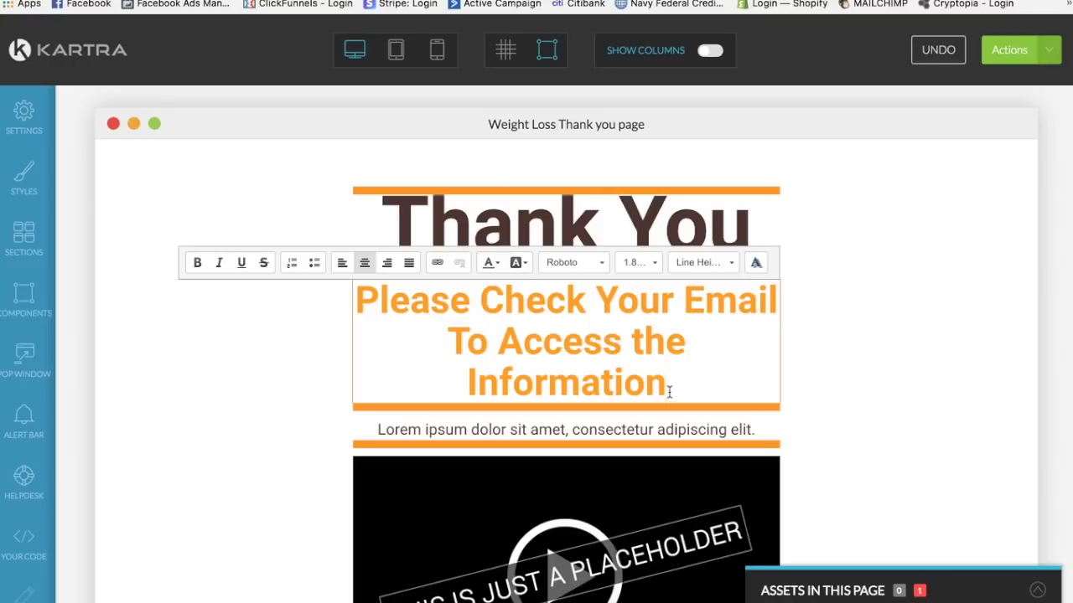
pyautogui.moveTo(669, 391); pyautogui.dragTo(343, 290)
# Make the subheading black at 0.8rem so it fits on a single line
pyautogui.click(639, 262)
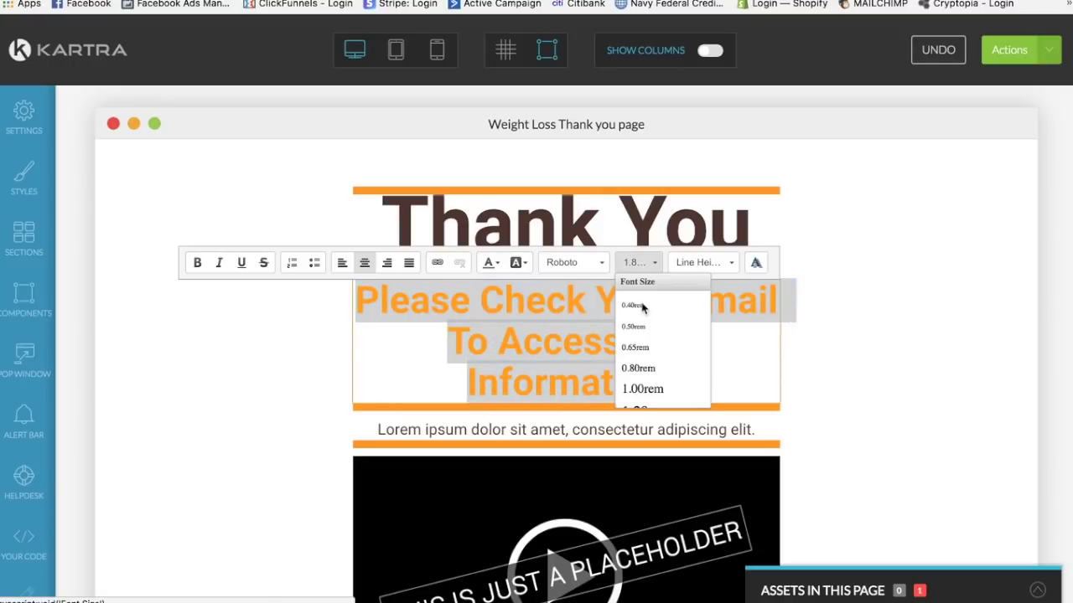
pyautogui.click(644, 388)
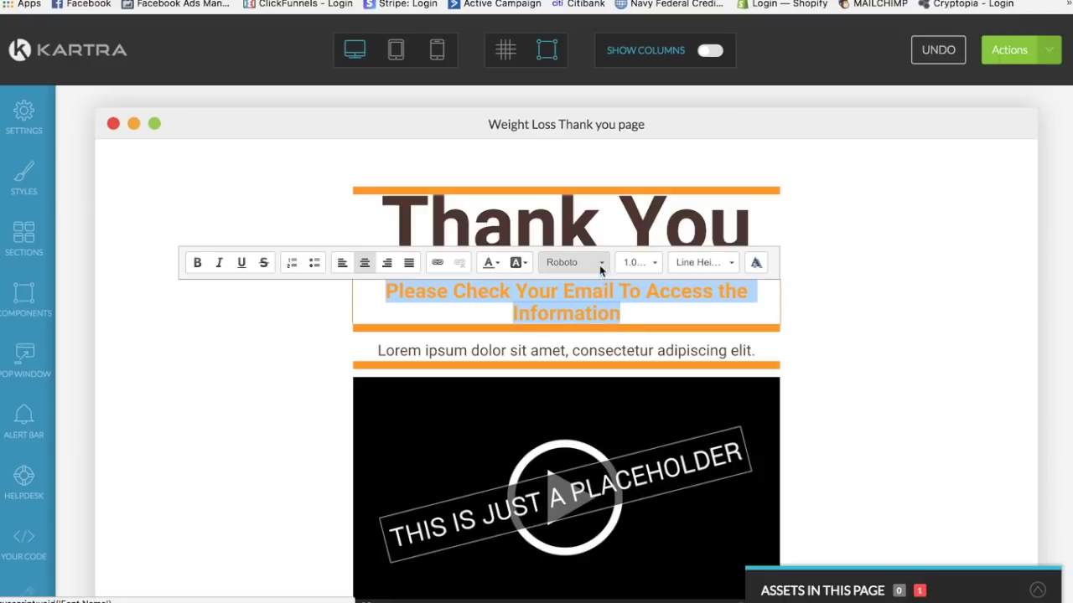
pyautogui.click(521, 265)
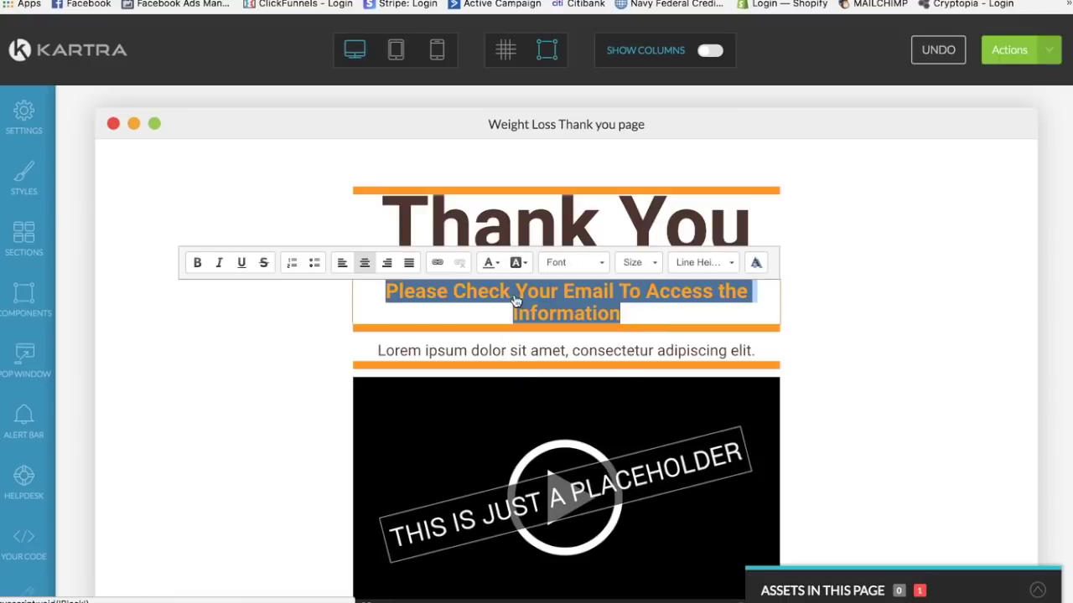
pyautogui.click(549, 280)
pyautogui.click(526, 266)
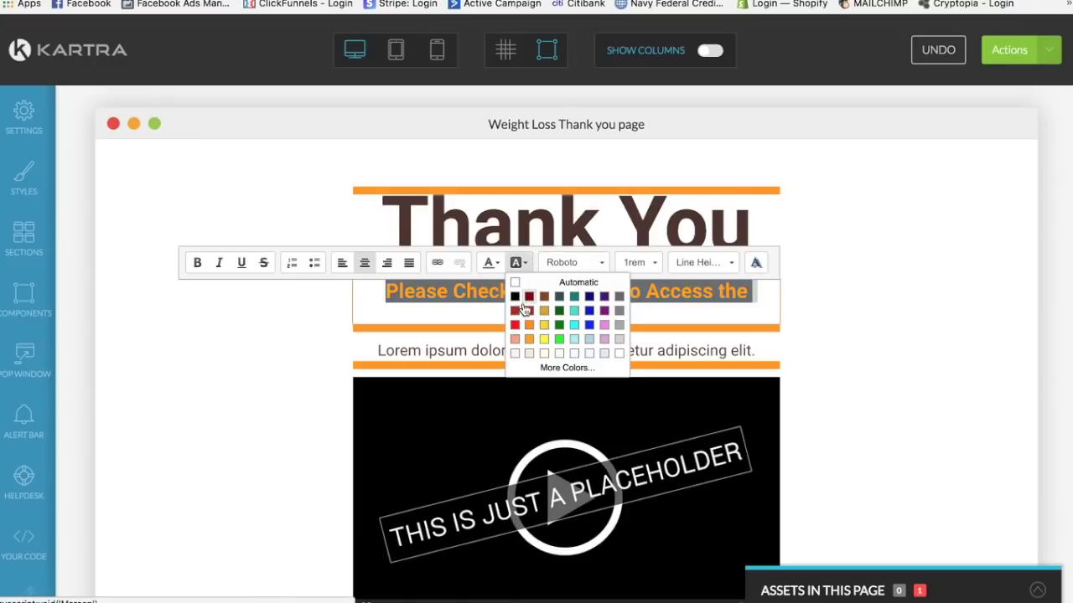
pyautogui.click(515, 283)
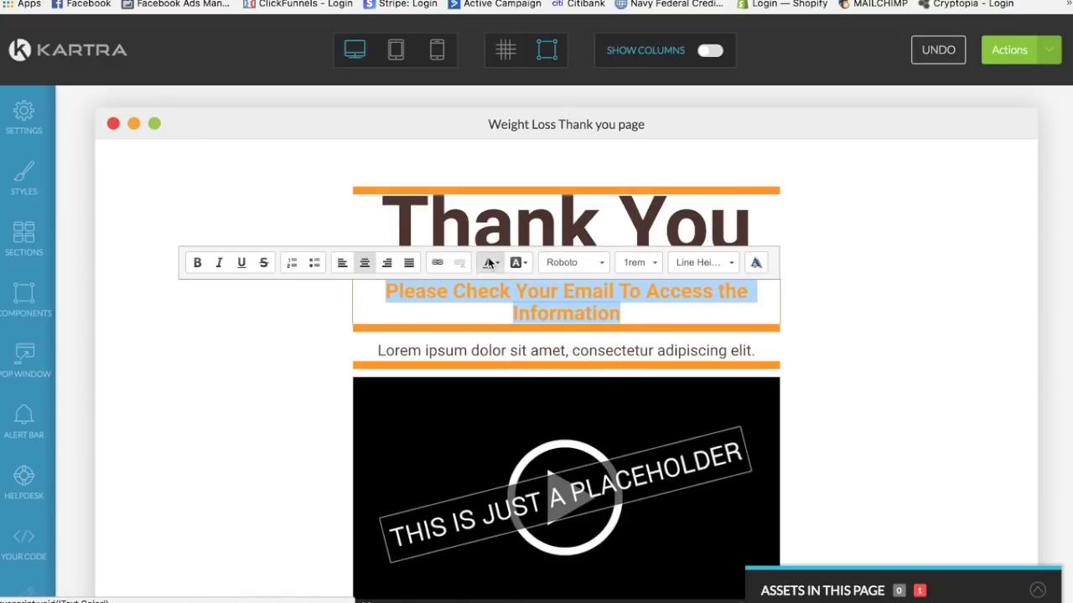
pyautogui.click(491, 262)
pyautogui.click(487, 298)
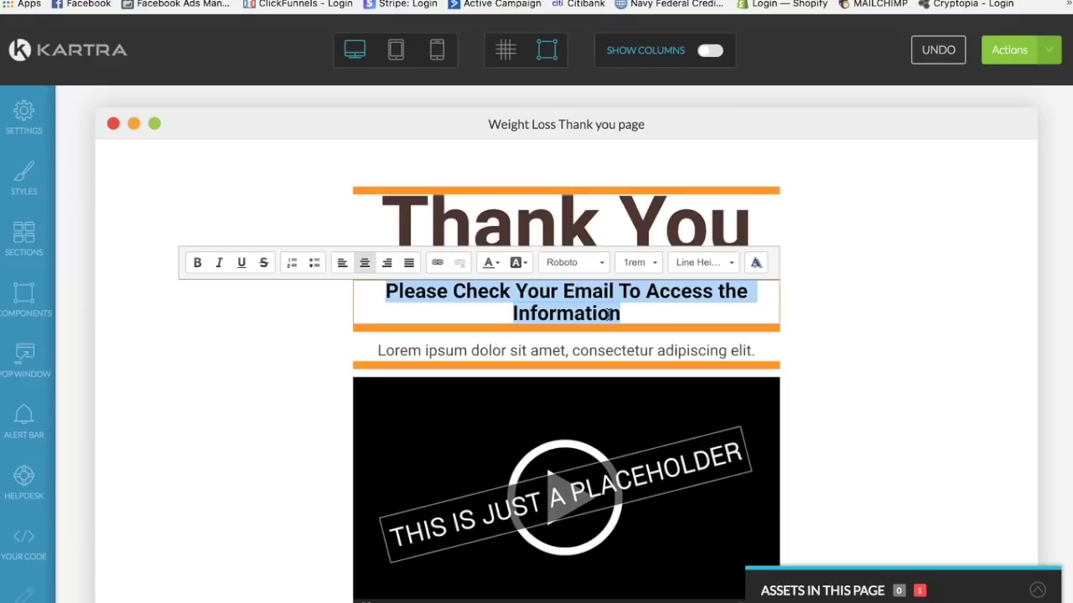
pyautogui.click(656, 263)
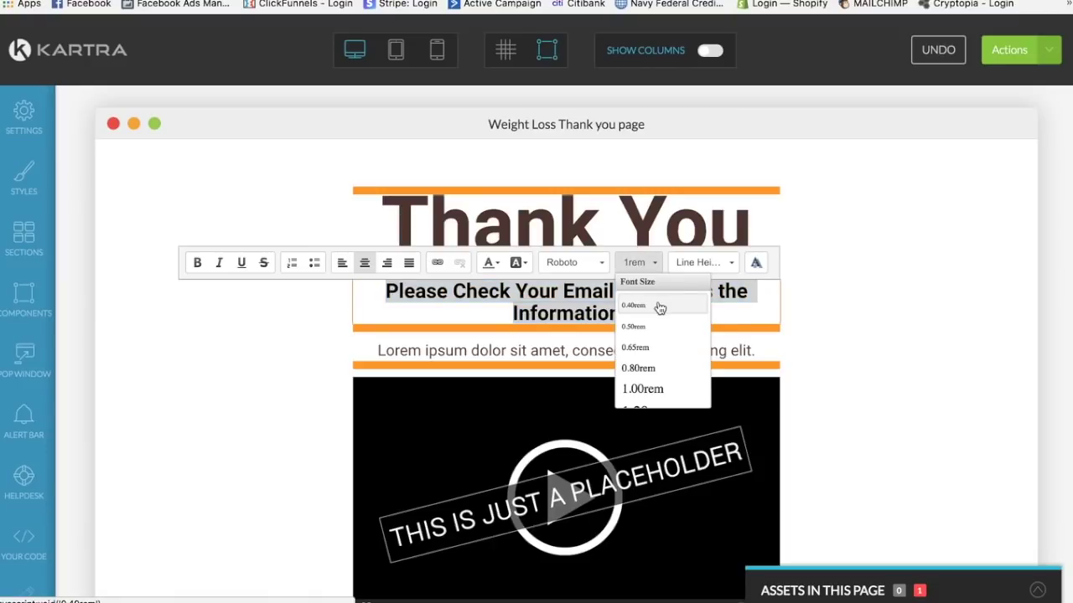
pyautogui.click(654, 367)
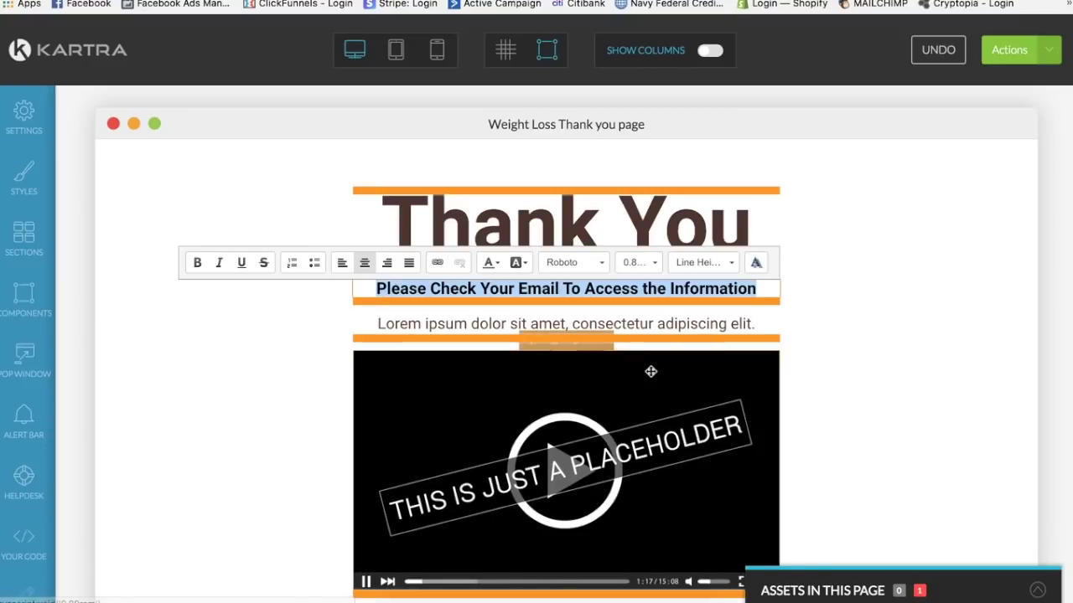
pyautogui.click(711, 317)
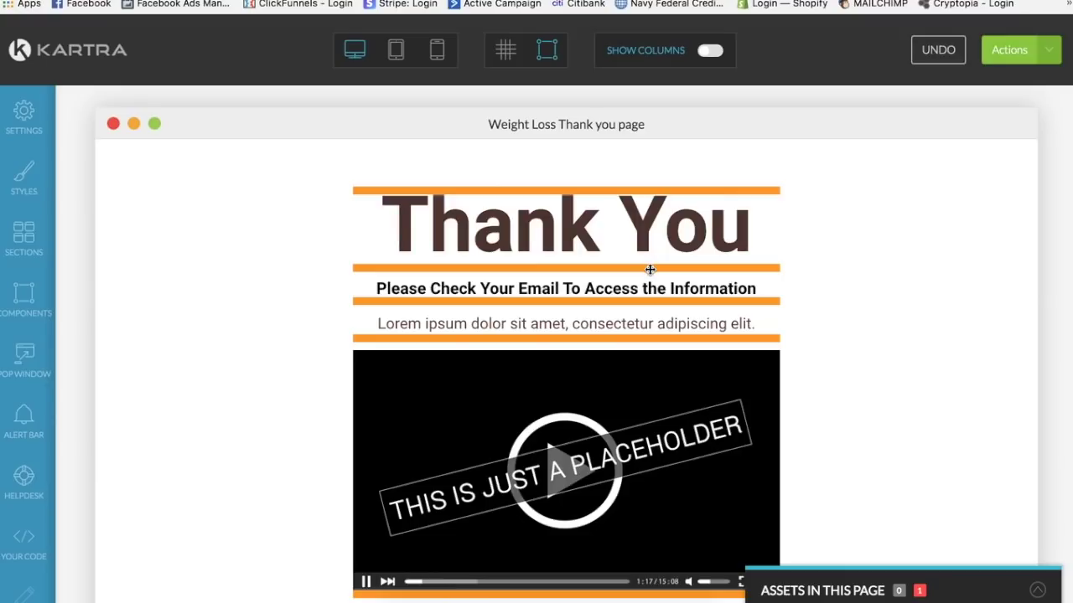
# Replace the Lorem ipsum line with 'Watch This Video To Find Out What To Do Next!'
pyautogui.scroll(-1, 612, 275)
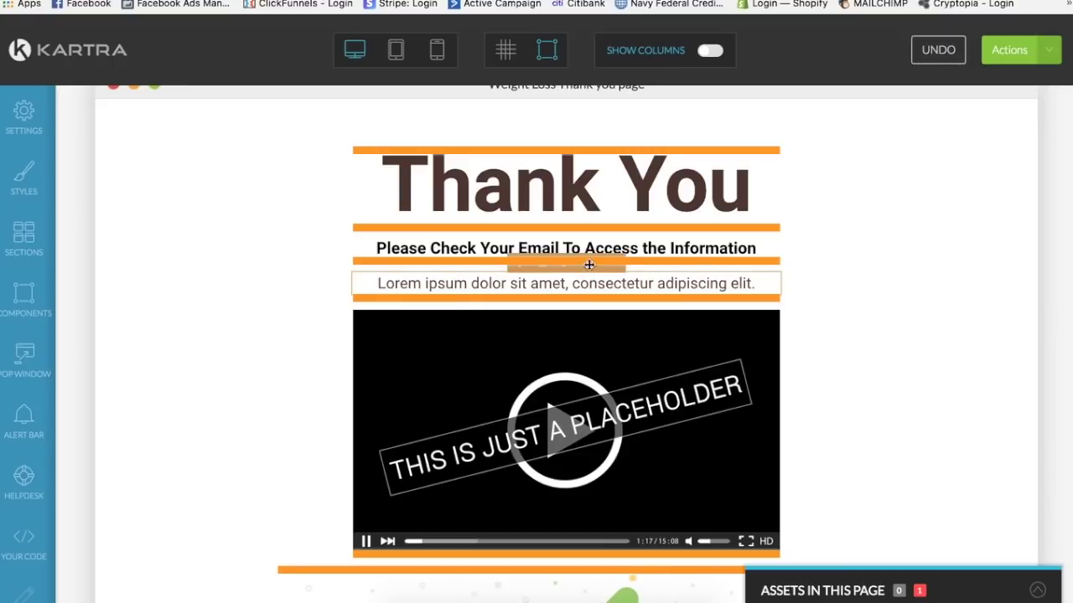
pyautogui.click(593, 272)
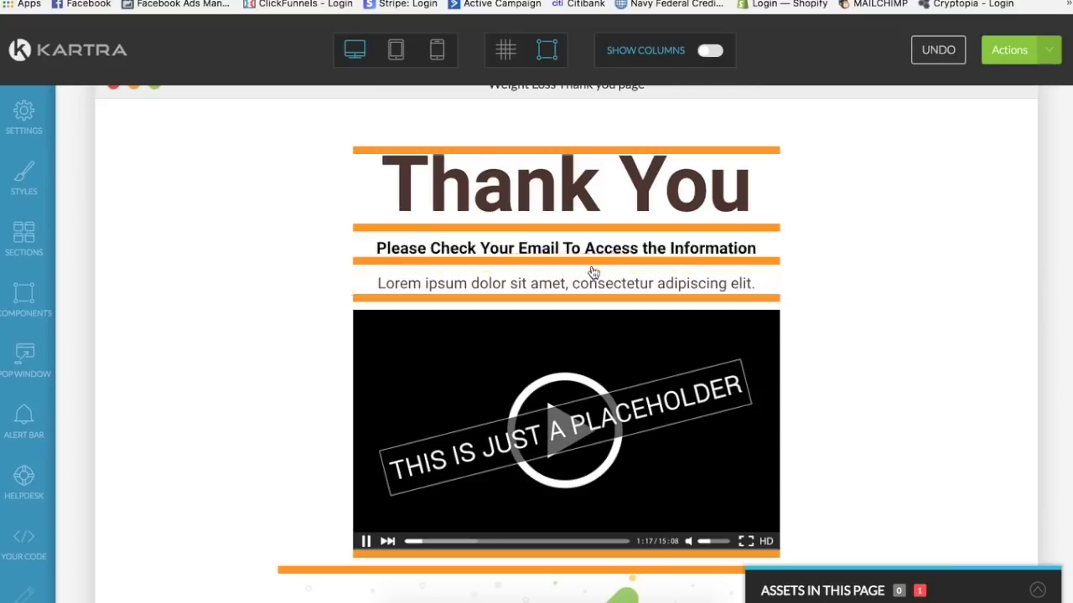
pyautogui.tripleClick(578, 284)
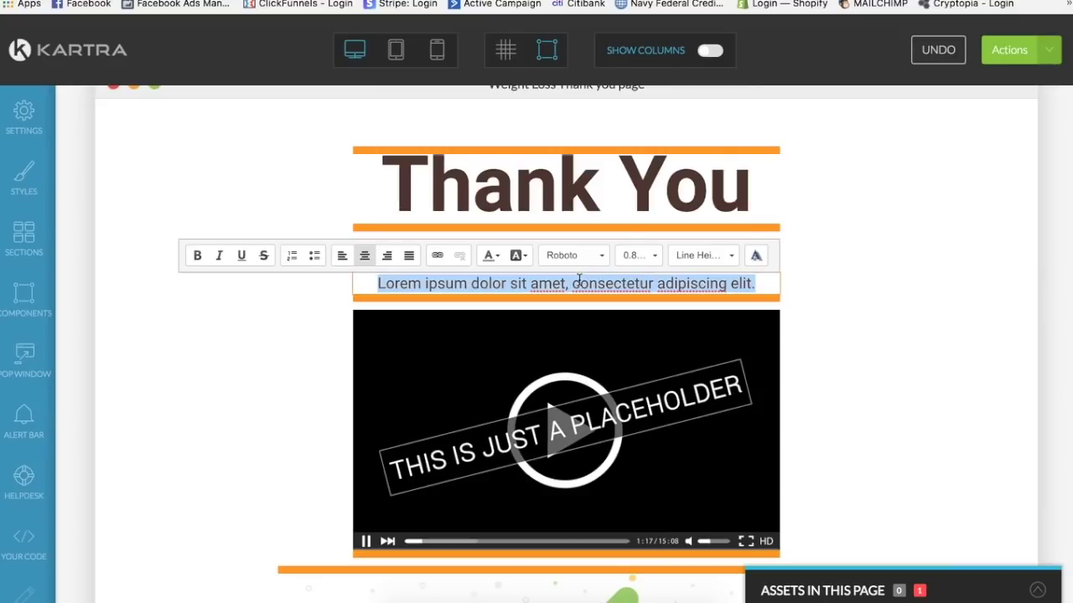
pyautogui.write('Wa')
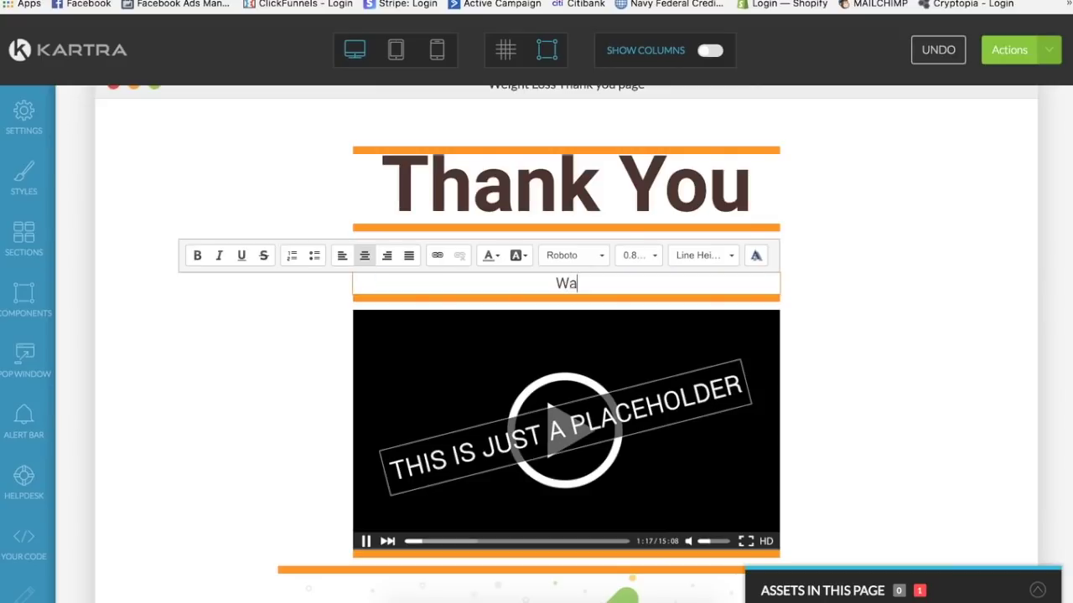
pyautogui.write('thc')
pyautogui.press('BackSpace')
pyautogui.press('BackSpace')
pyautogui.write('c')
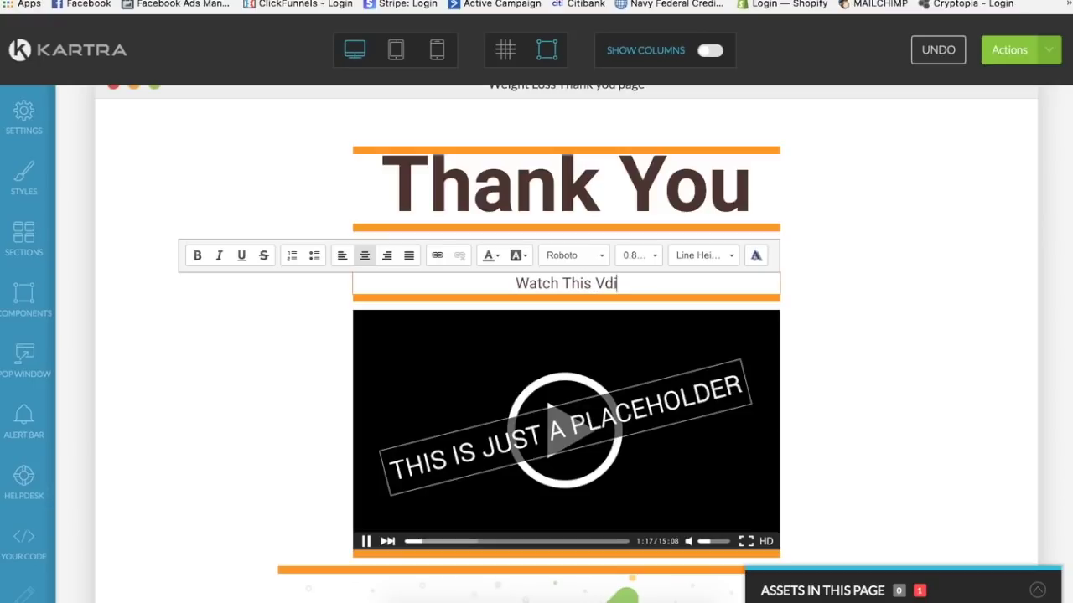
pyautogui.write('h This Video TO')
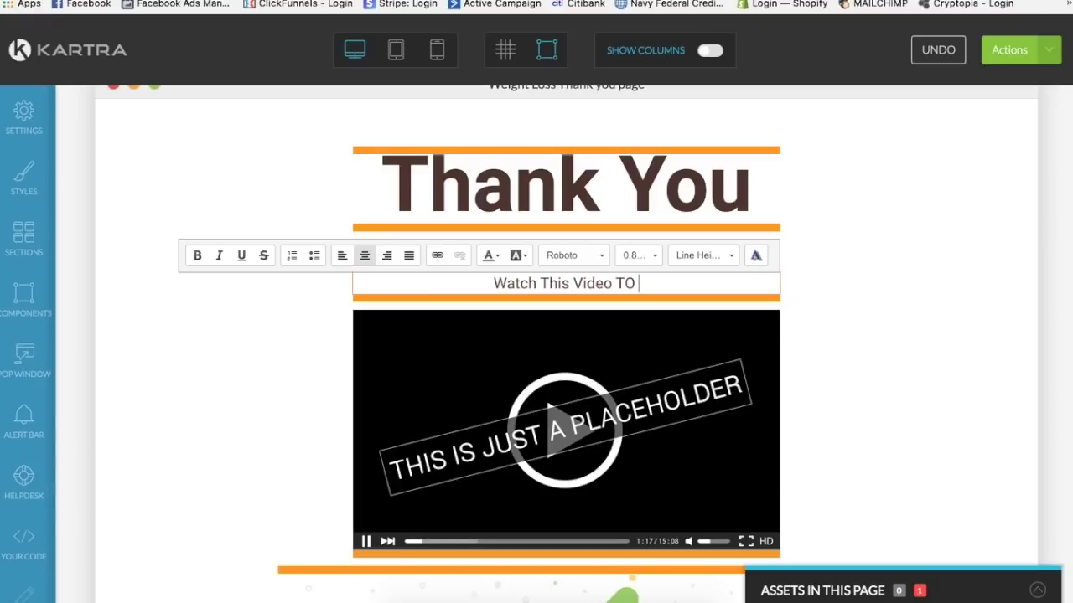
pyautogui.press('BackSpace')
pyautogui.write('o Fin')
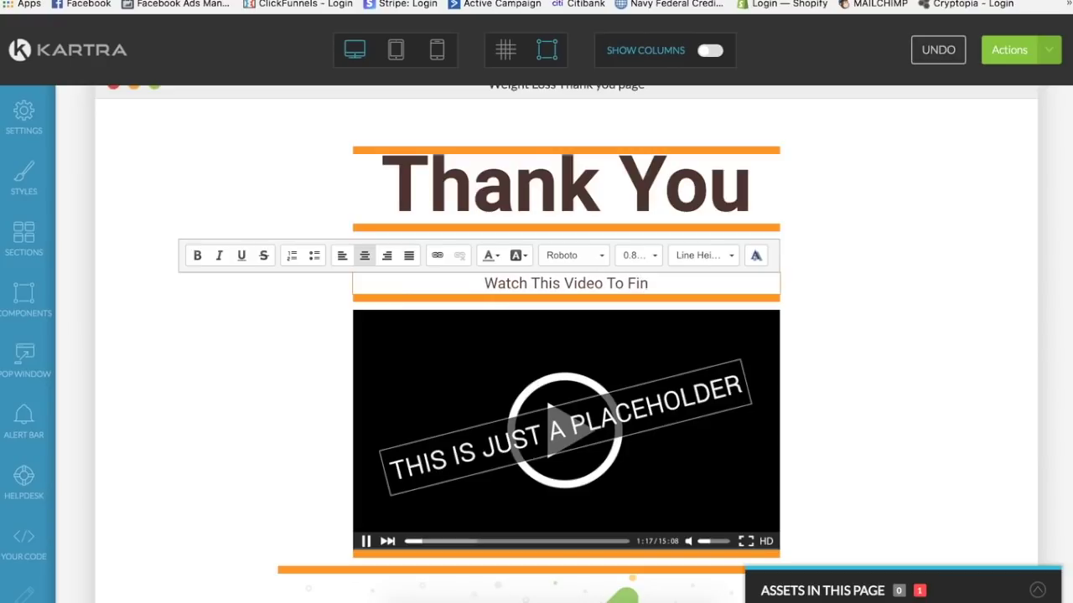
pyautogui.write('d Out ')
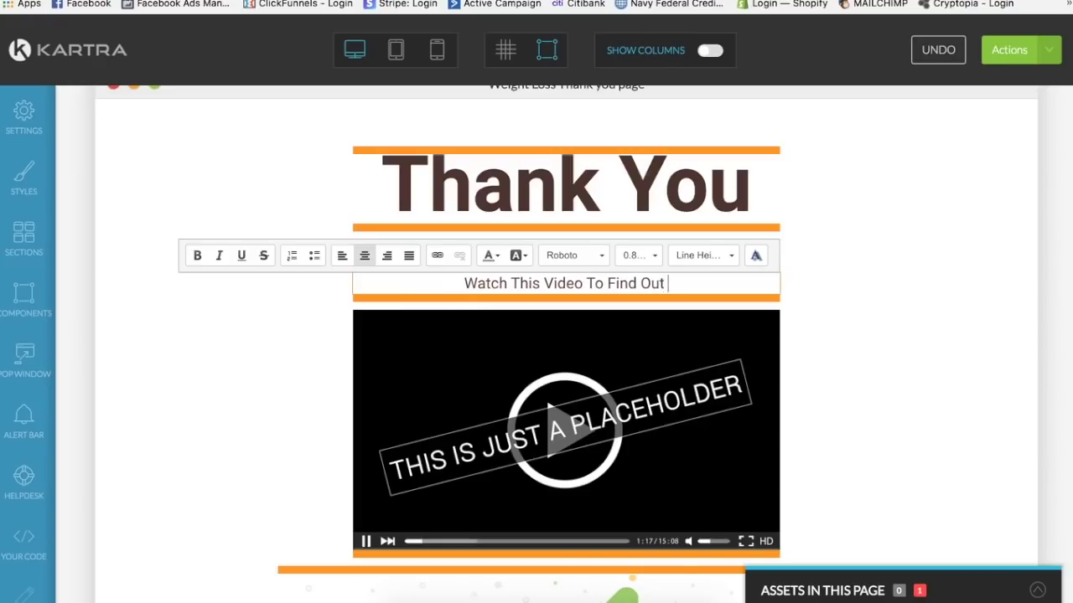
pyautogui.write('What tT')
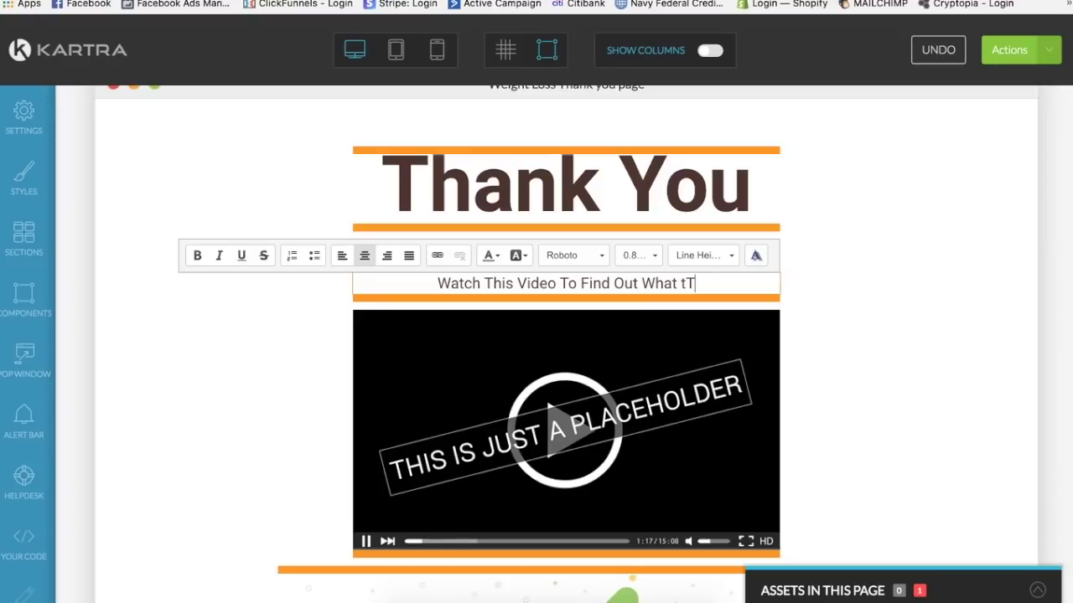
pyautogui.press('BackSpace')
pyautogui.press('BackSpace')
pyautogui.write('To Do ')
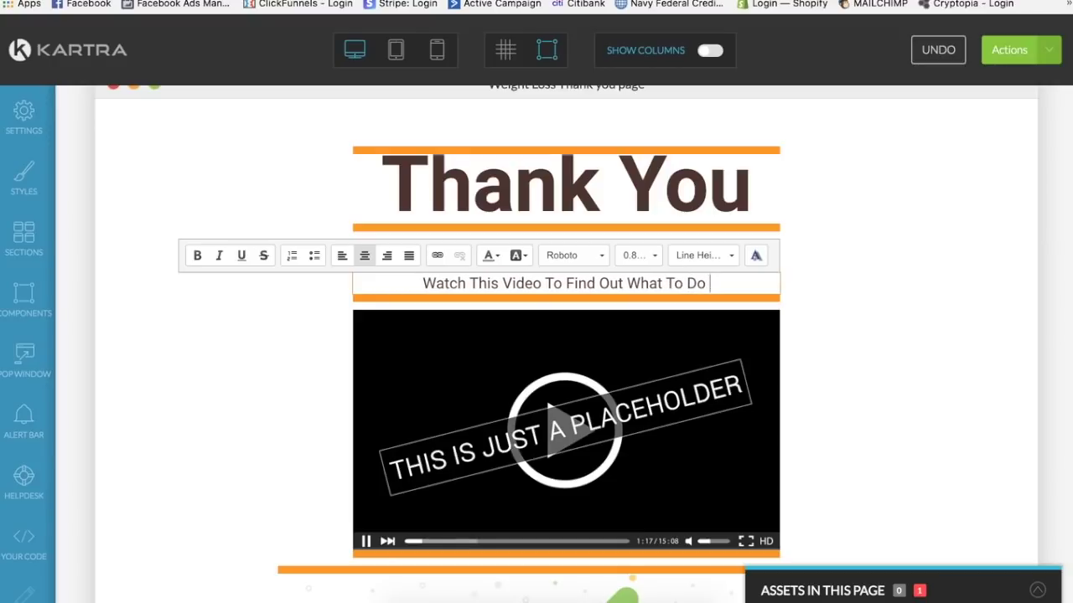
pyautogui.write('Next!')
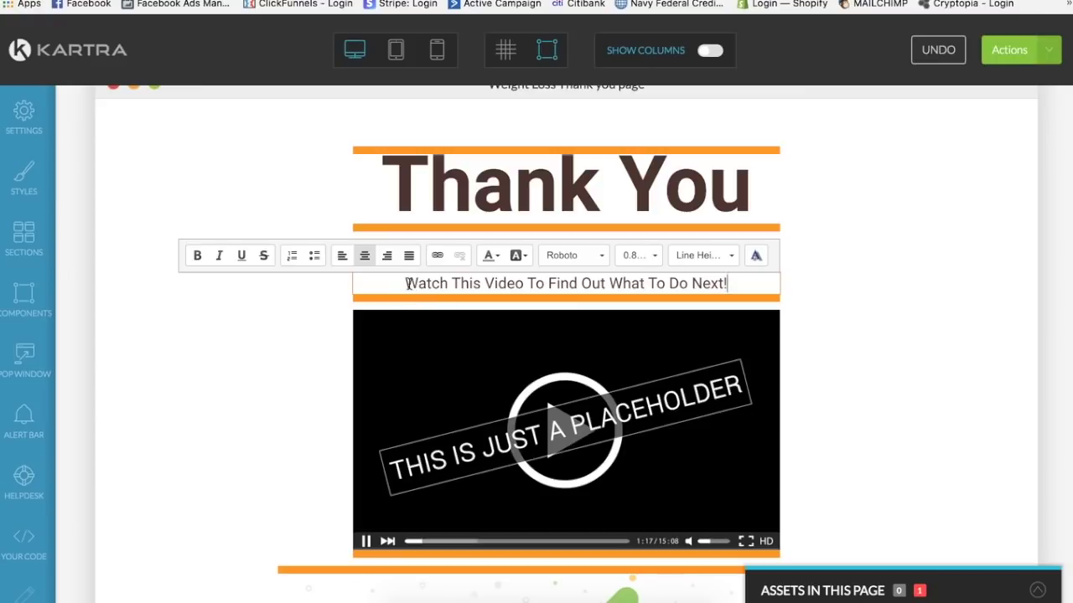
# Format the new subtitle as italic blue text at 0.65rem
pyautogui.moveTo(407, 284); pyautogui.dragTo(737, 283)
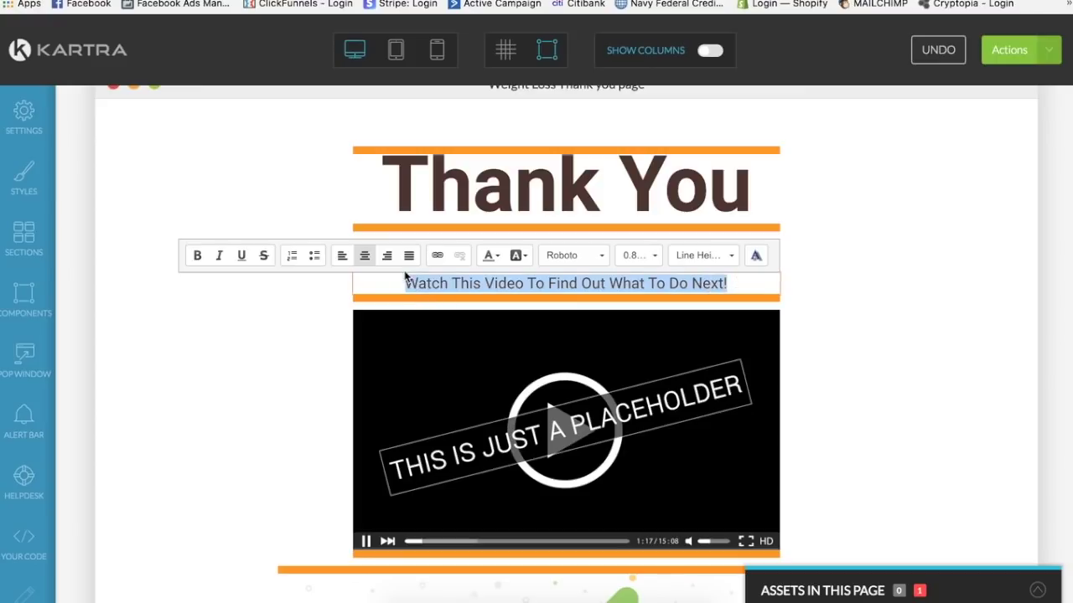
pyautogui.click(221, 257)
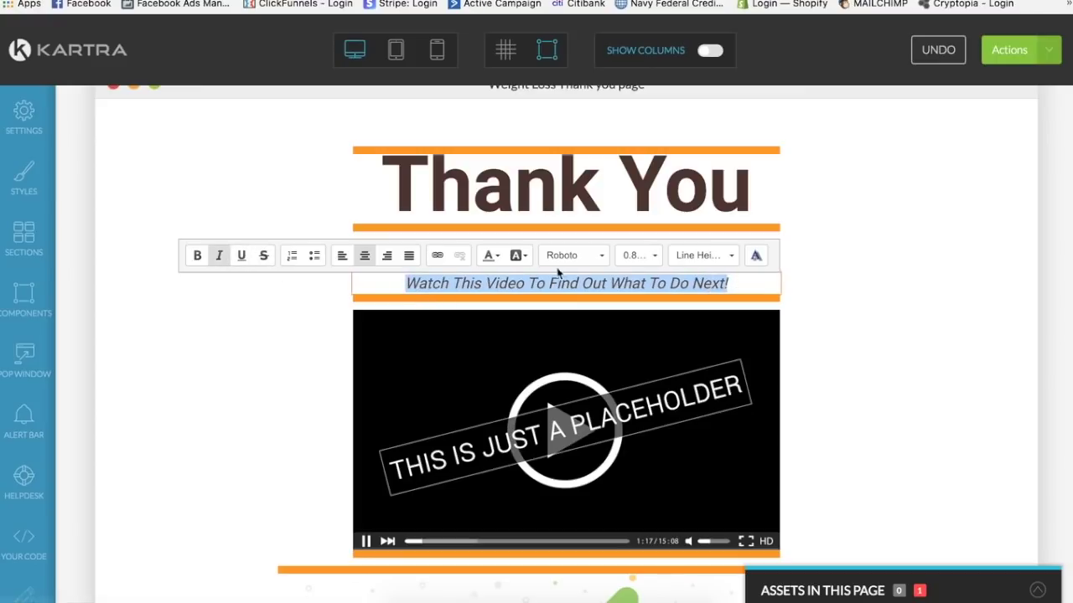
pyautogui.click(637, 254)
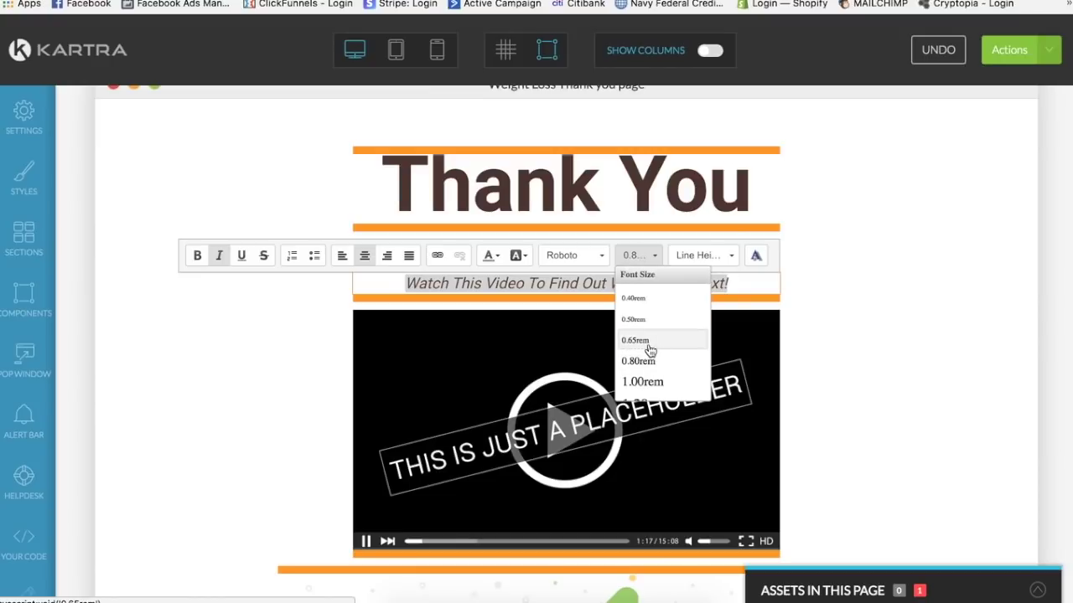
pyautogui.click(649, 344)
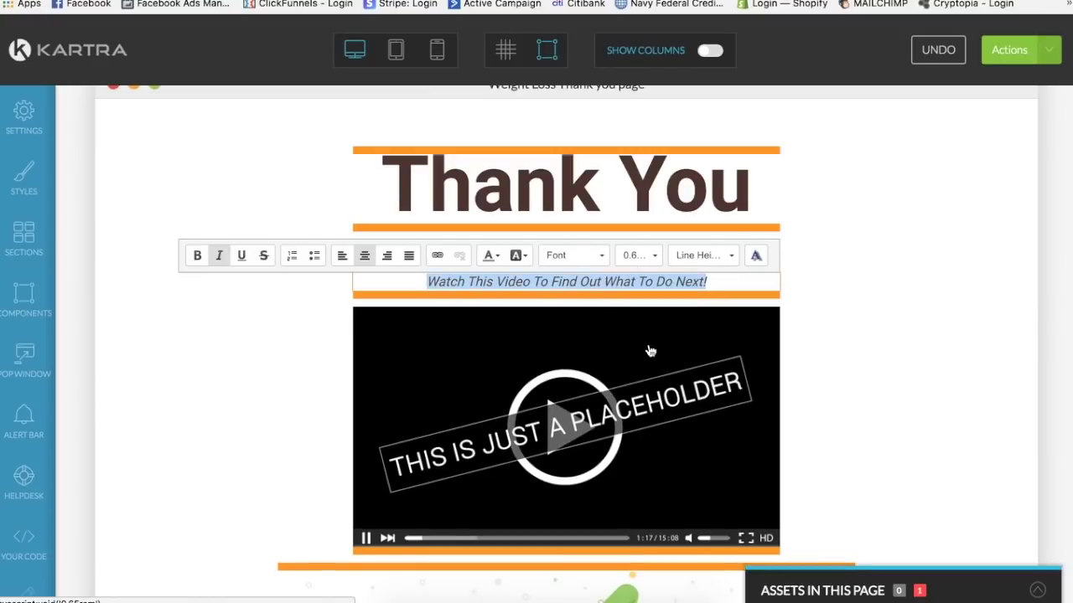
pyautogui.click(493, 256)
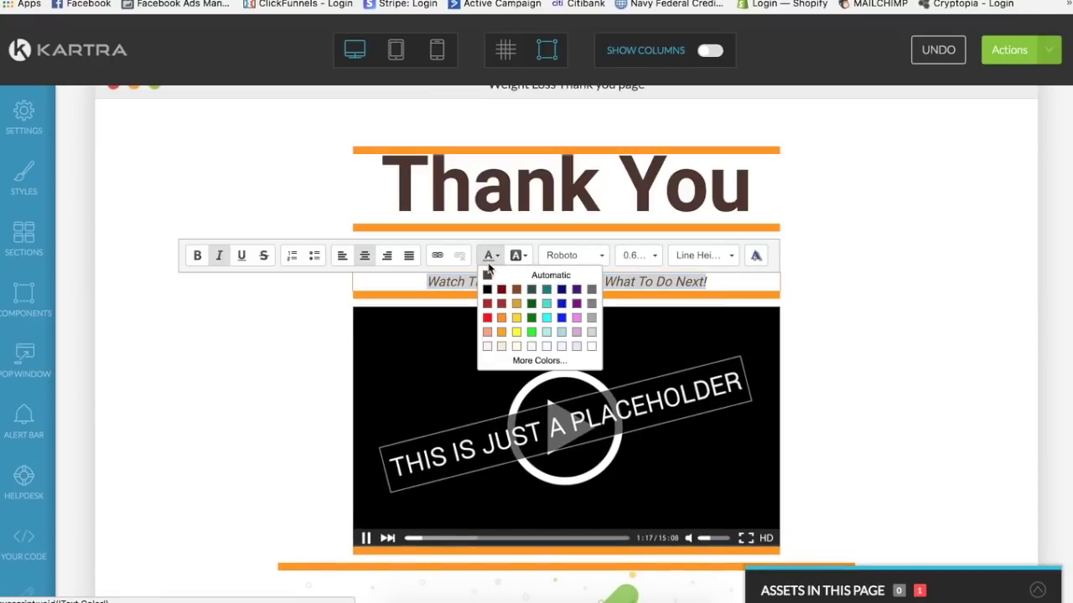
pyautogui.click(561, 305)
pyautogui.click(839, 286)
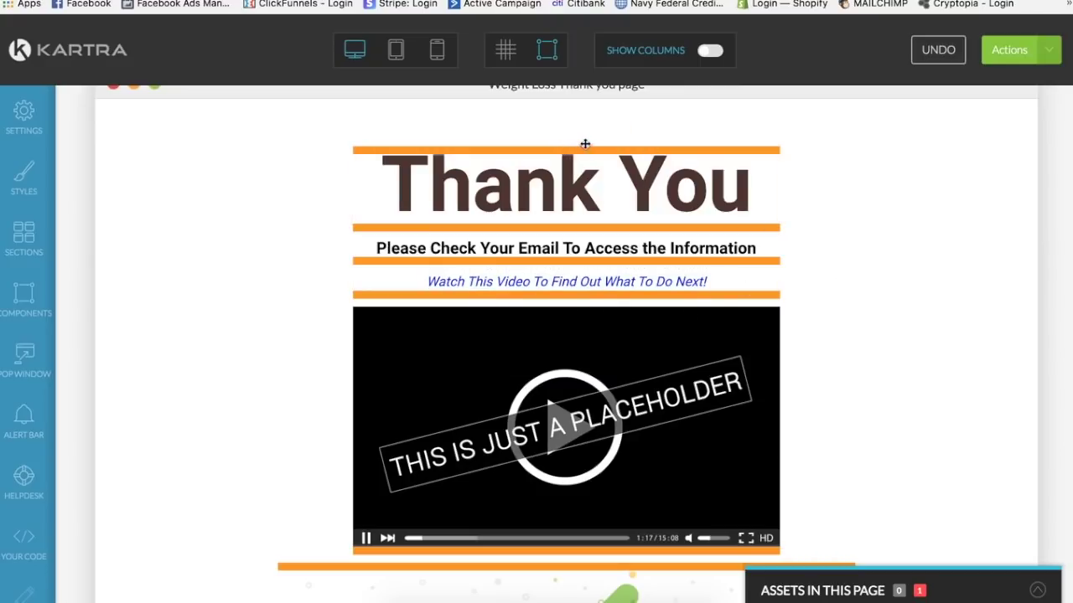
# Change the Thank You heading's text colour to black
pyautogui.moveTo(584, 174)
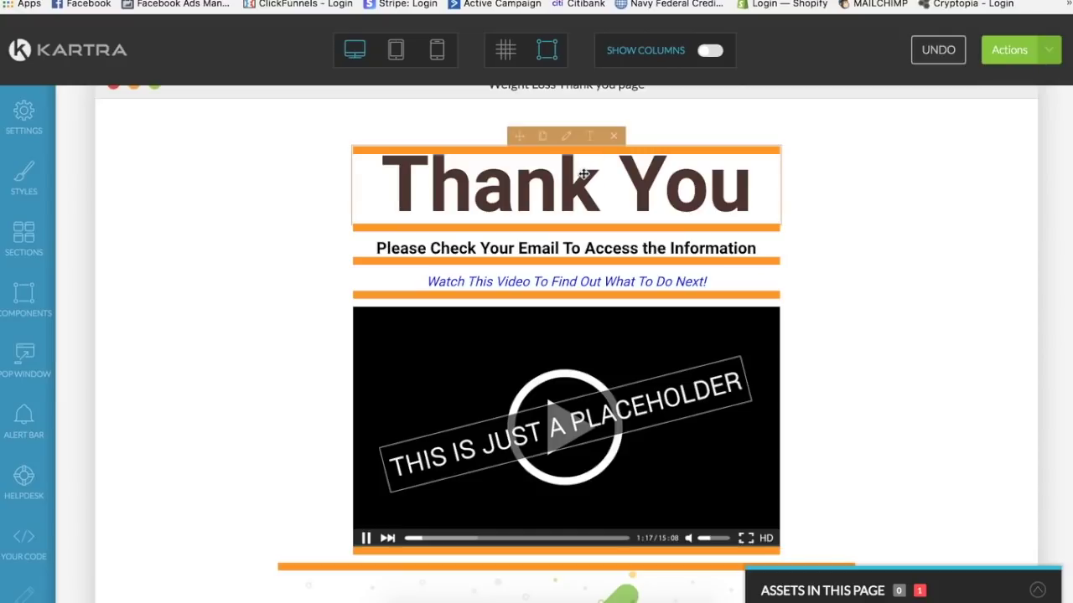
pyautogui.click(591, 141)
pyautogui.click(640, 130)
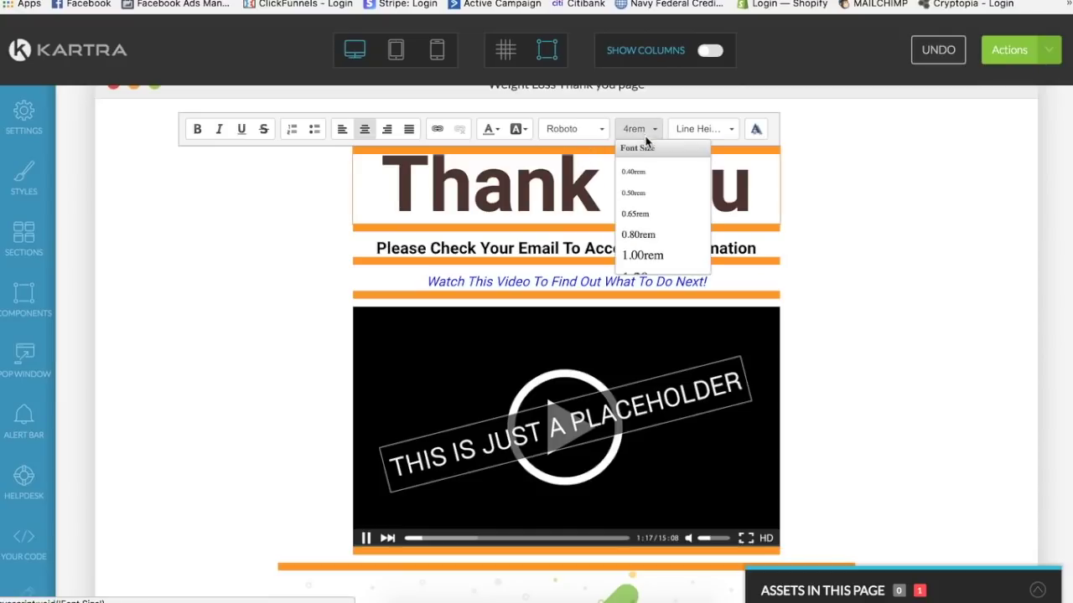
pyautogui.scroll(-2, 648, 243)
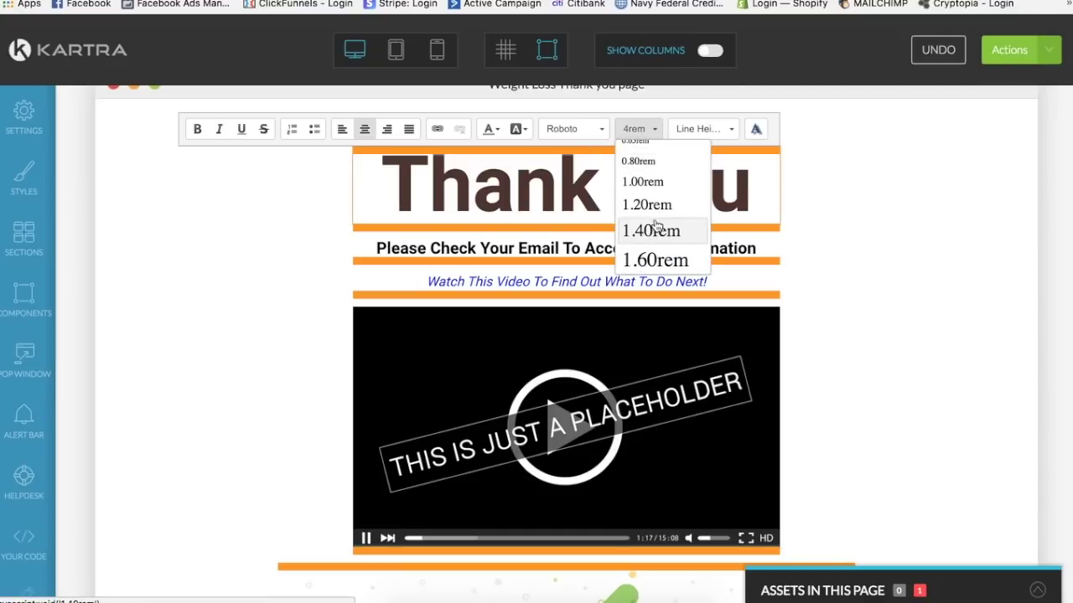
pyautogui.click(656, 228)
pyautogui.moveTo(382, 183); pyautogui.dragTo(749, 185)
pyautogui.click(633, 134)
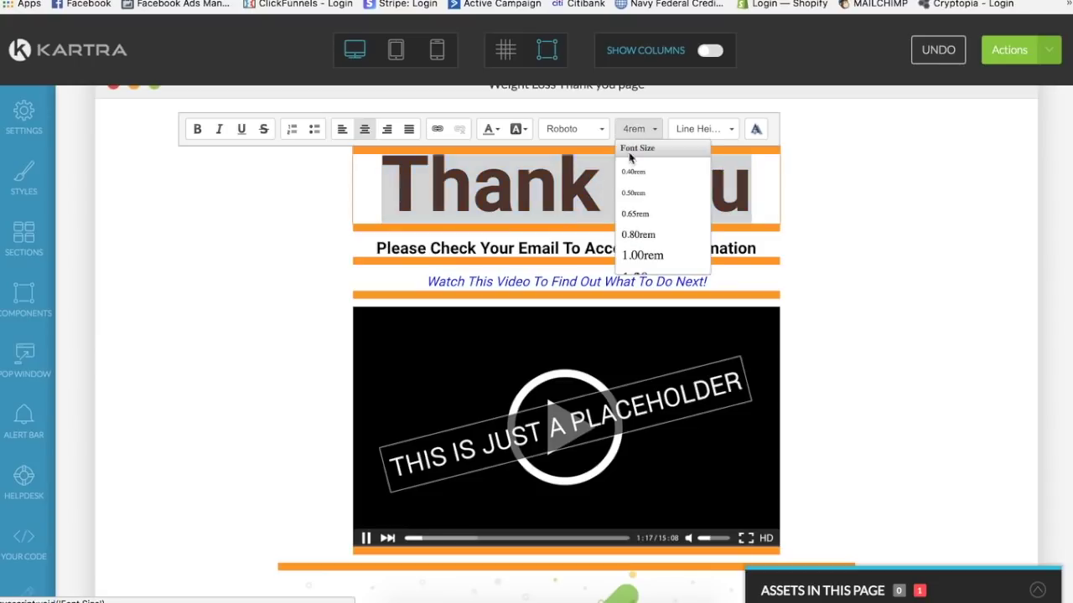
pyautogui.click(652, 253)
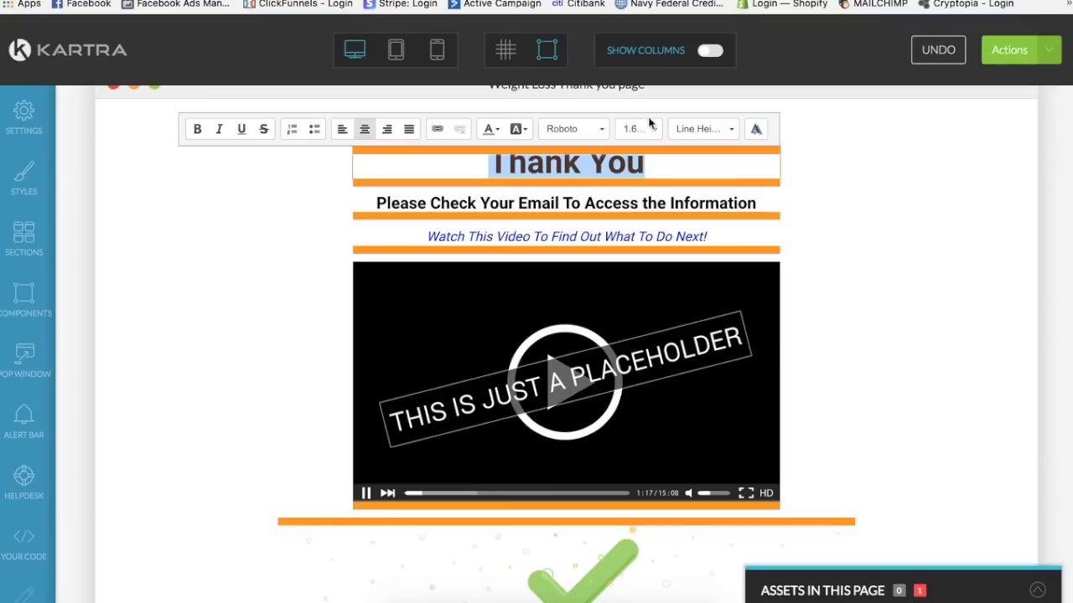
pyautogui.click(489, 130)
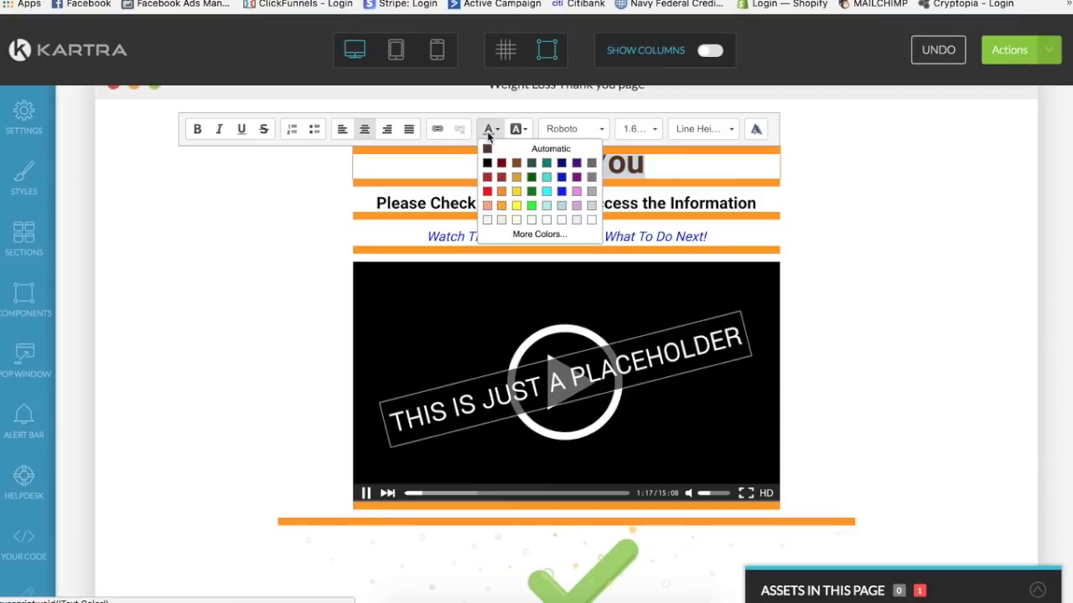
pyautogui.click(578, 177)
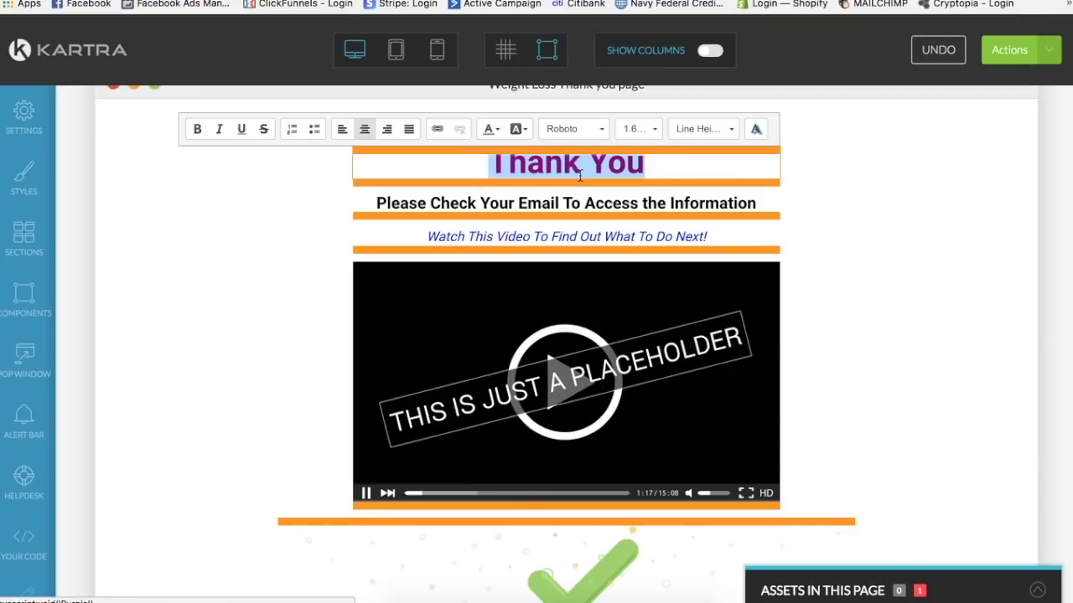
pyautogui.click(491, 132)
pyautogui.click(490, 168)
pyautogui.click(941, 260)
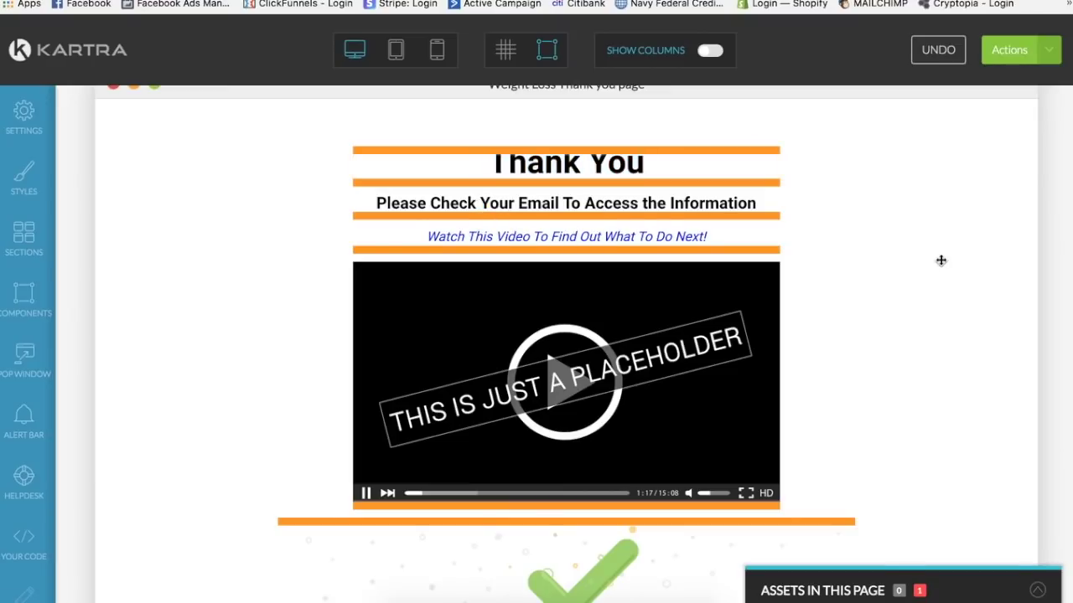
pyautogui.scroll(2, 940, 260)
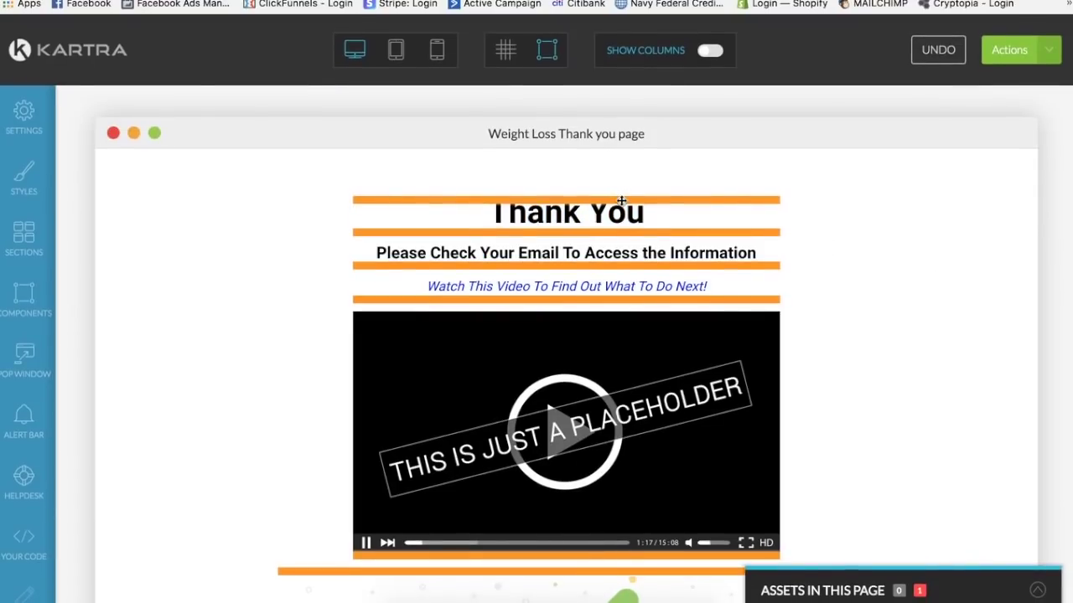
# Resize the Thank You heading to a 2.66rem font size
pyautogui.moveTo(645, 219)
pyautogui.click(590, 188)
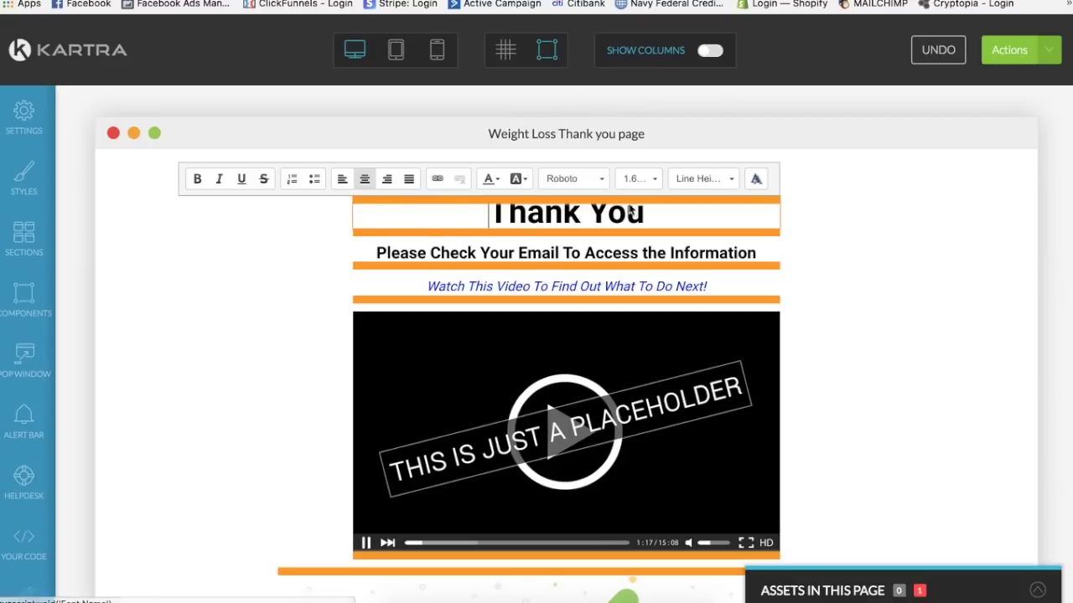
pyautogui.moveTo(488, 216); pyautogui.dragTo(650, 221)
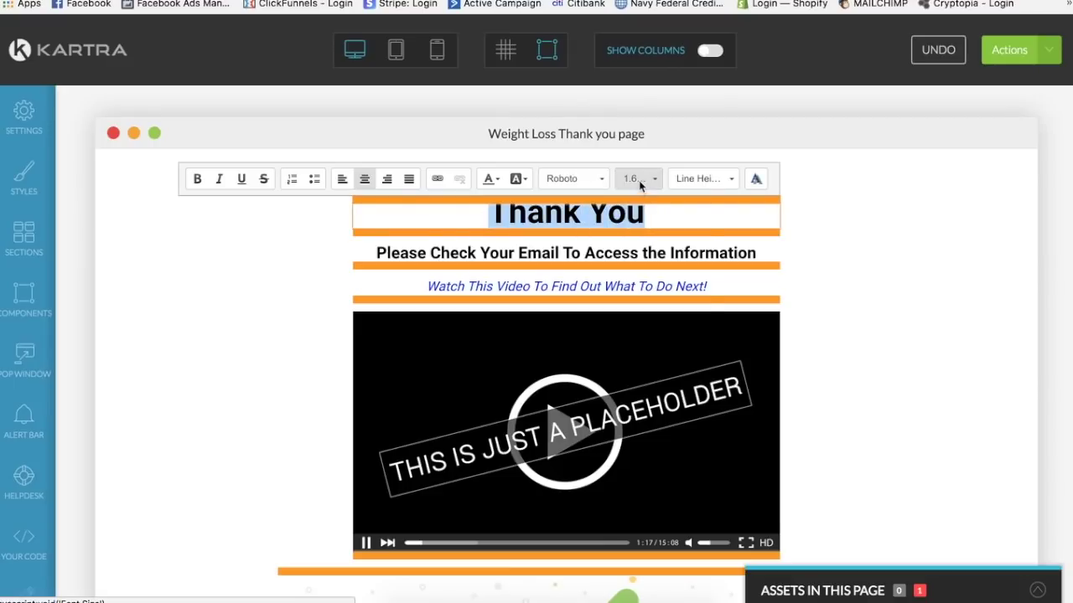
pyautogui.click(639, 179)
pyautogui.scroll(-2, 641, 276)
pyautogui.click(658, 305)
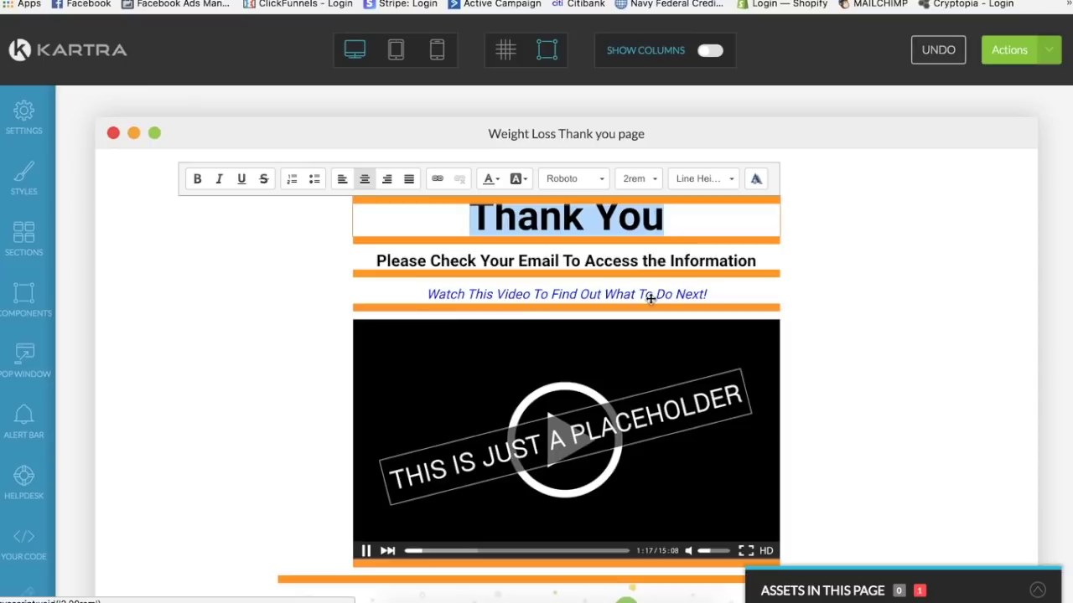
pyautogui.click(641, 178)
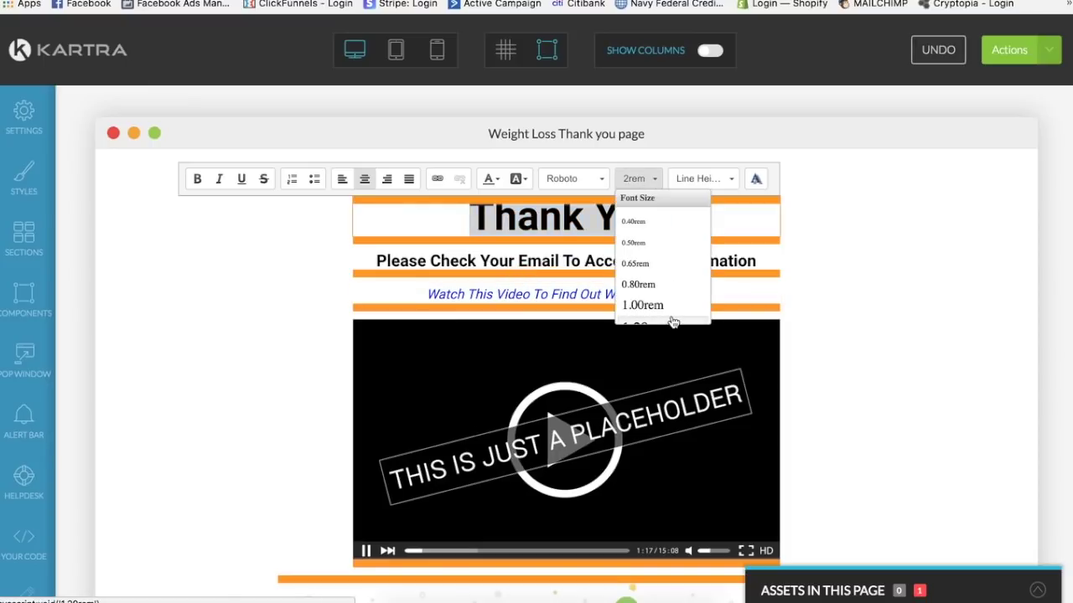
pyautogui.scroll(-3, 671, 318)
pyautogui.click(664, 269)
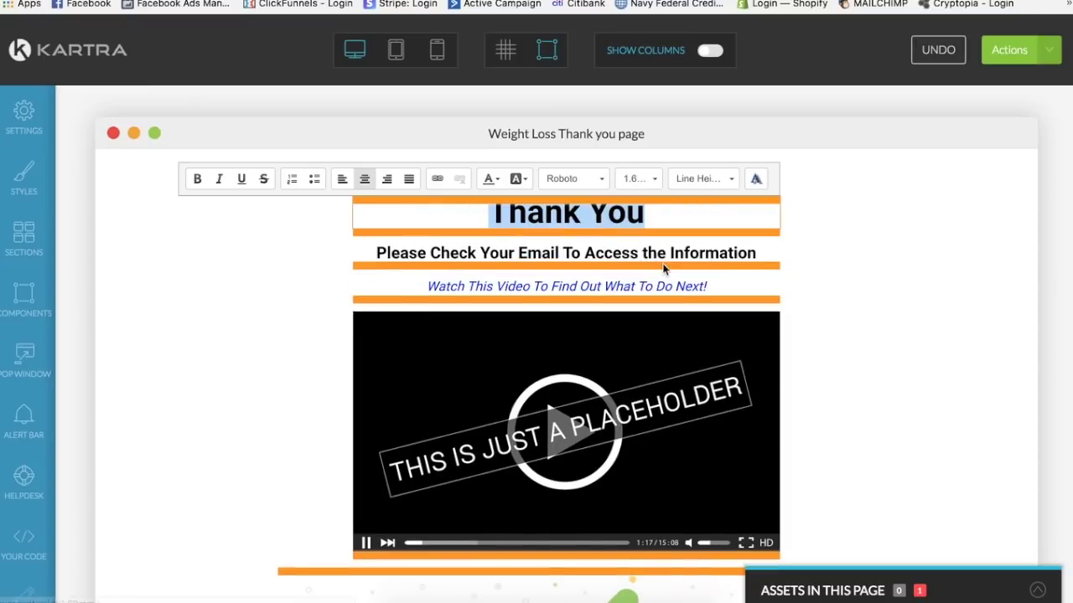
pyautogui.click(647, 179)
pyautogui.scroll(-3, 647, 277)
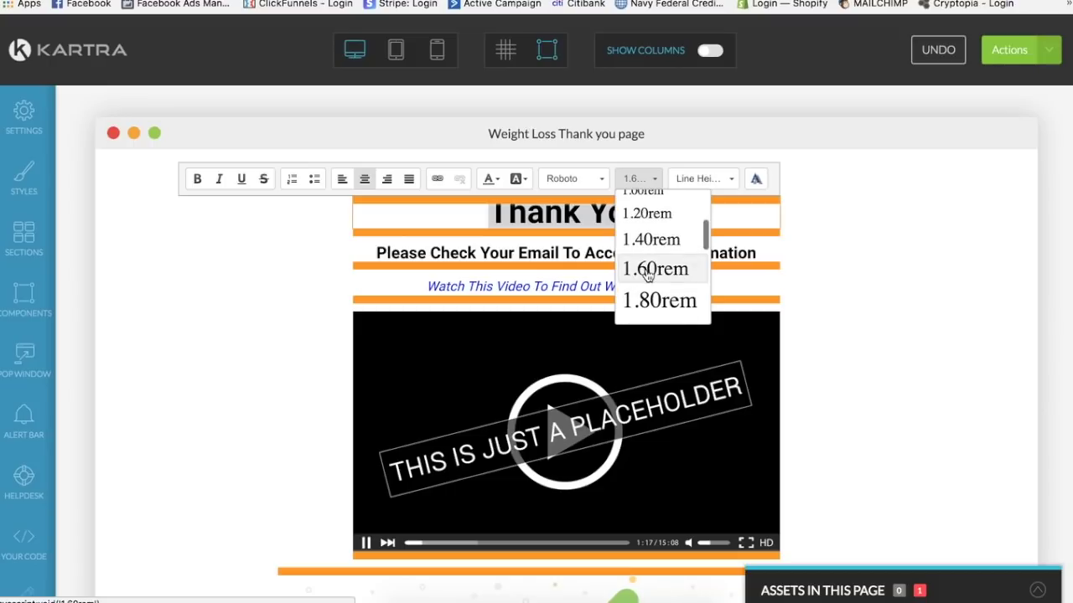
pyautogui.scroll(-3, 662, 295)
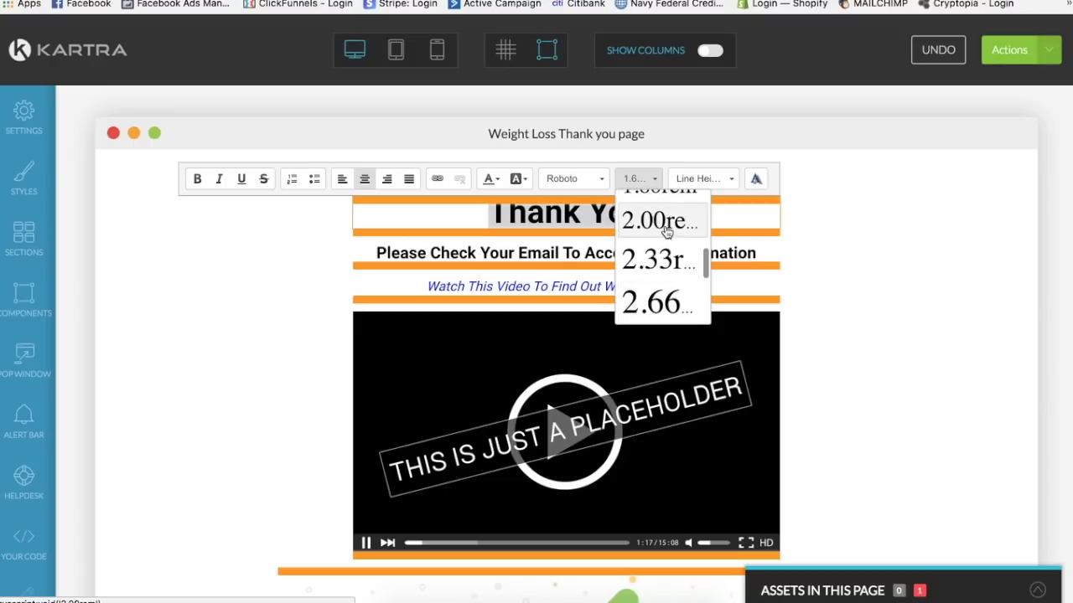
pyautogui.click(663, 300)
pyautogui.click(850, 304)
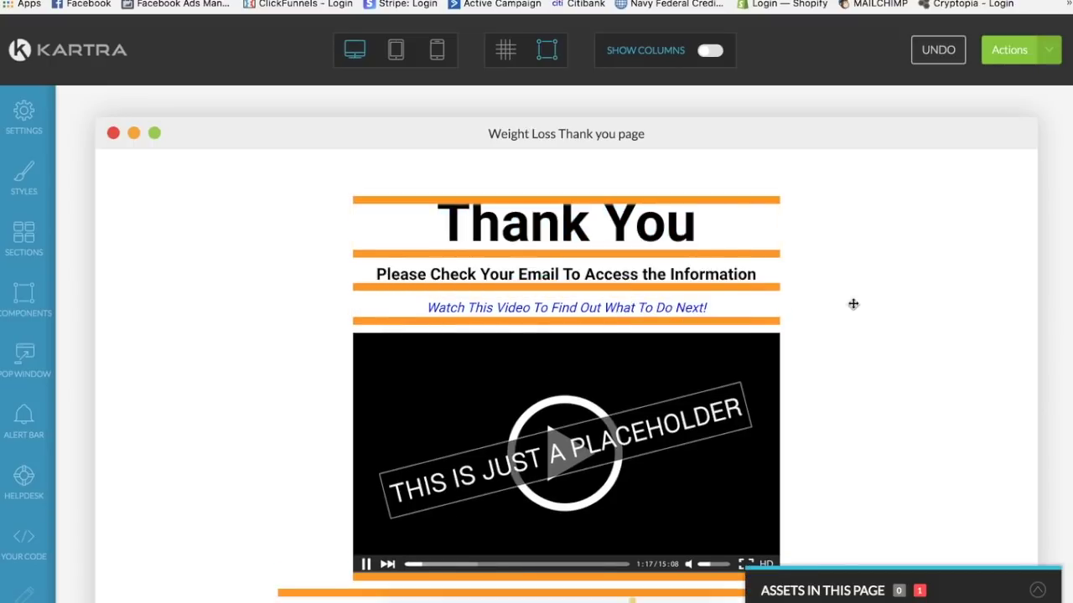
pyautogui.scroll(-2, 657, 470)
pyautogui.scroll(-3, 657, 469)
pyautogui.scroll(3, 662, 160)
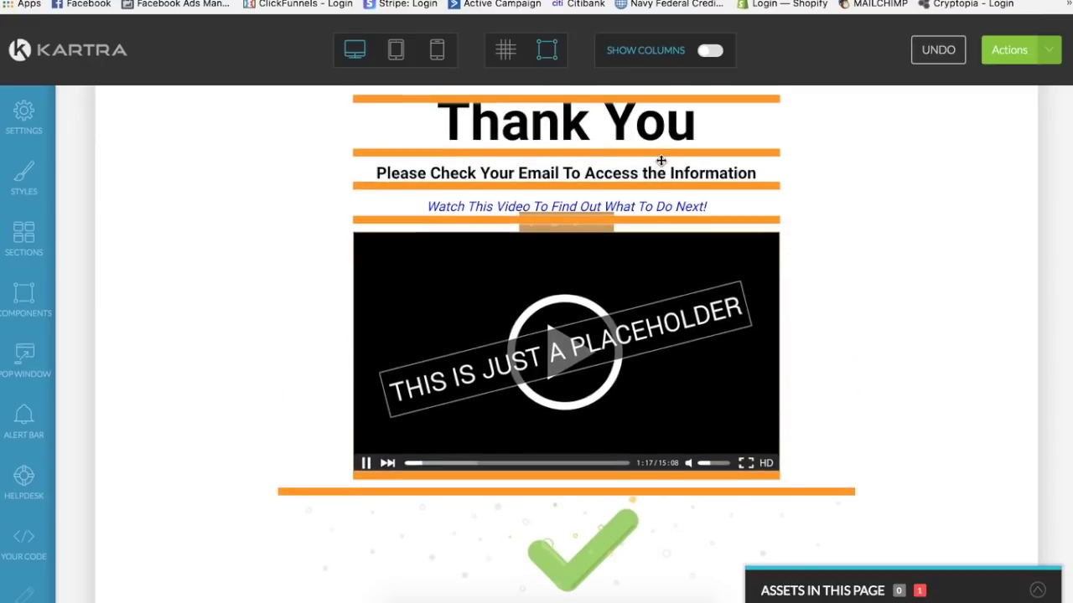
# Open the placeholder video's Configuration, then begin entering 'you' in a new browser tab
pyautogui.click(577, 230)
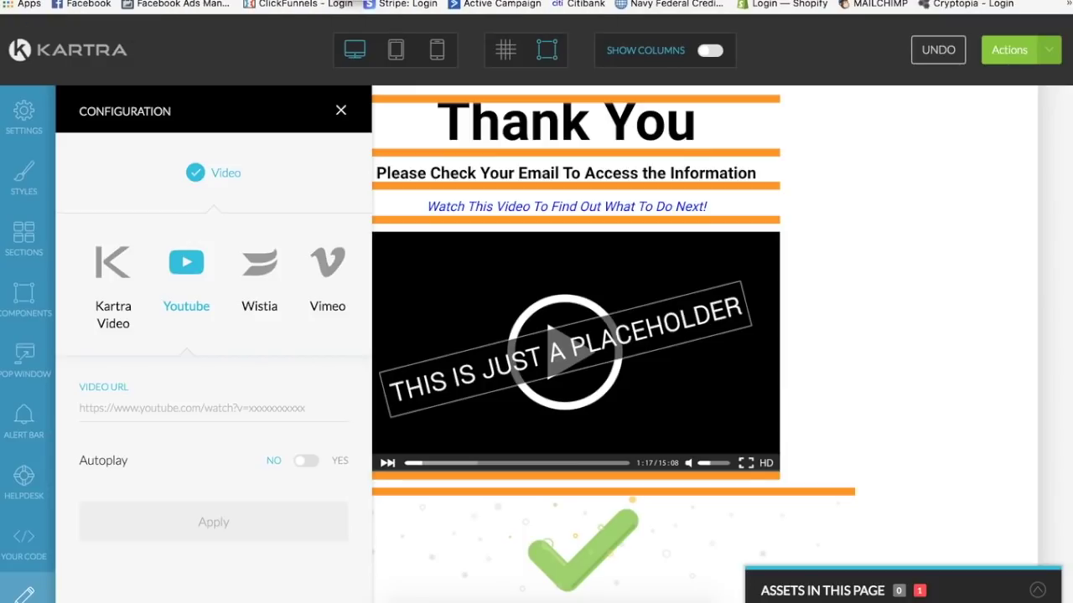
pyautogui.write('you')
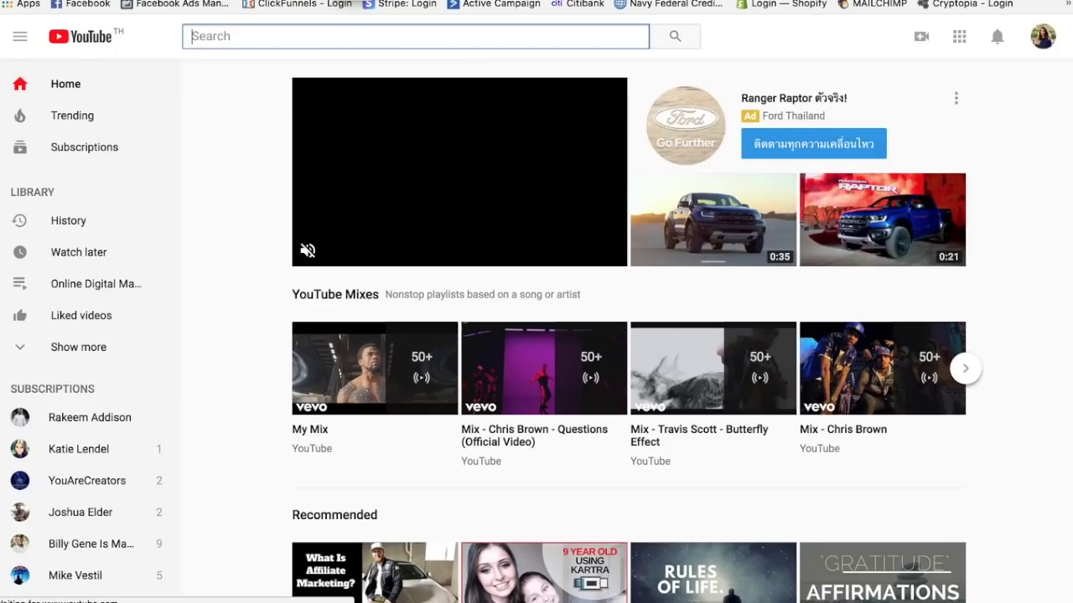
# Copy the Video URL of 'Sandwich Video - Mero Tribe' from YouTube Creator Studio
pyautogui.click(1043, 38)
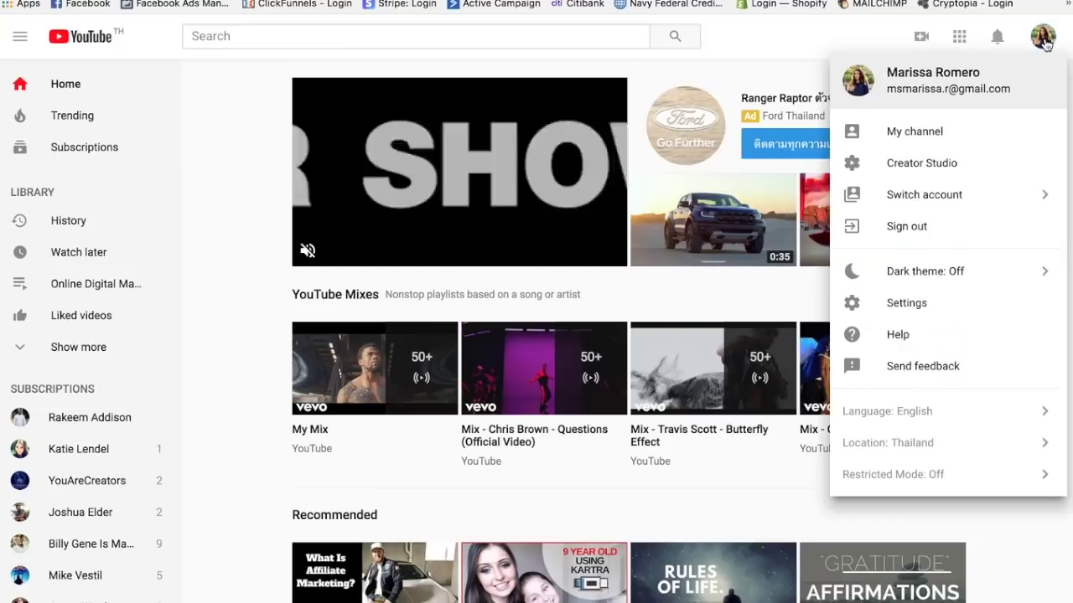
pyautogui.click(922, 163)
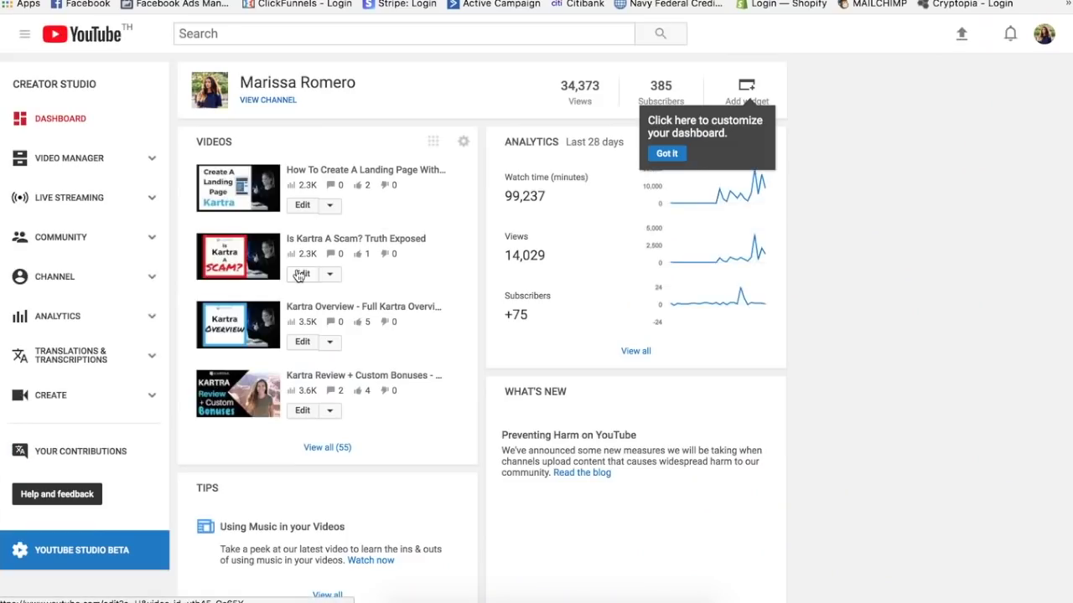
pyautogui.scroll(-1, 290, 364)
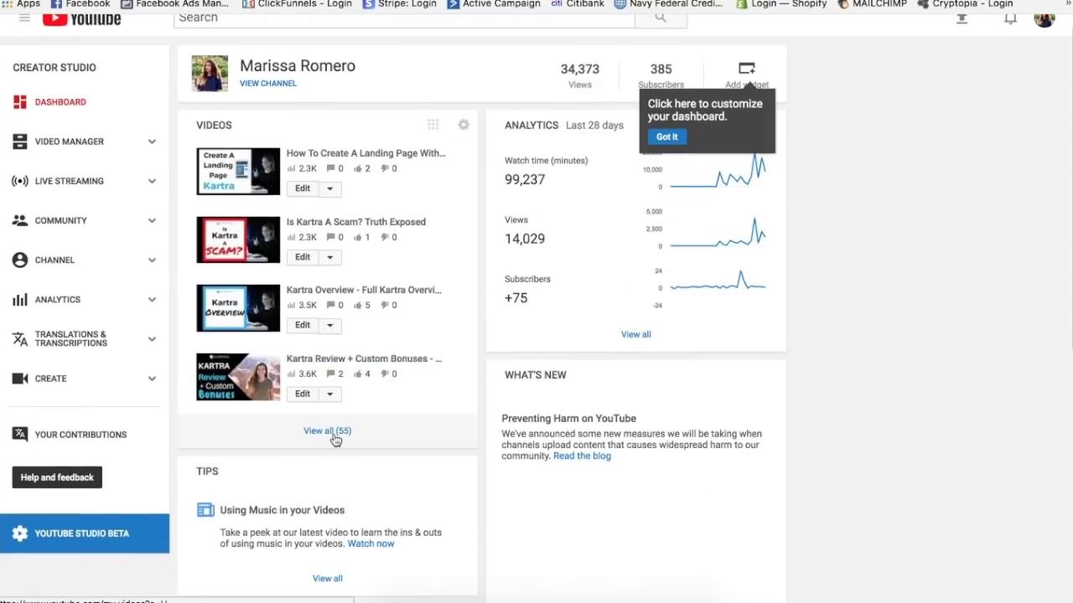
pyautogui.click(334, 441)
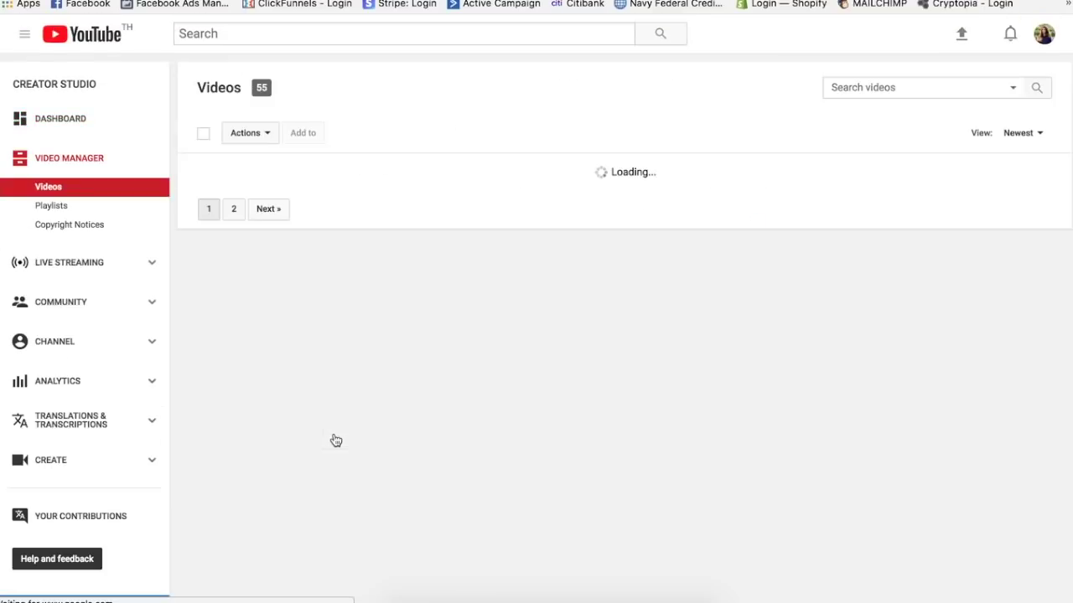
pyautogui.scroll(-20, 471, 404)
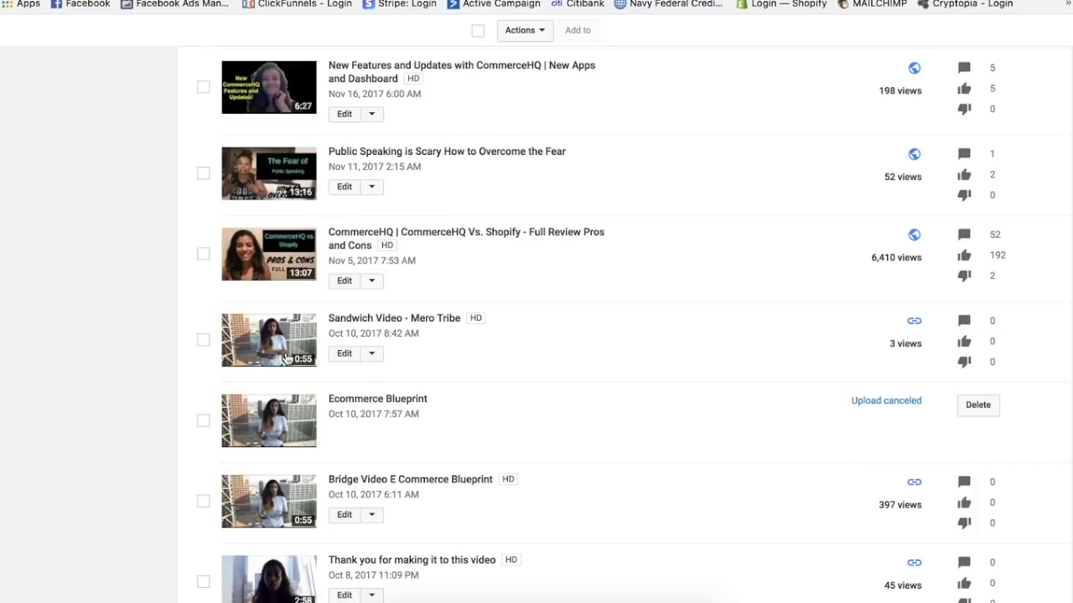
pyautogui.click(342, 355)
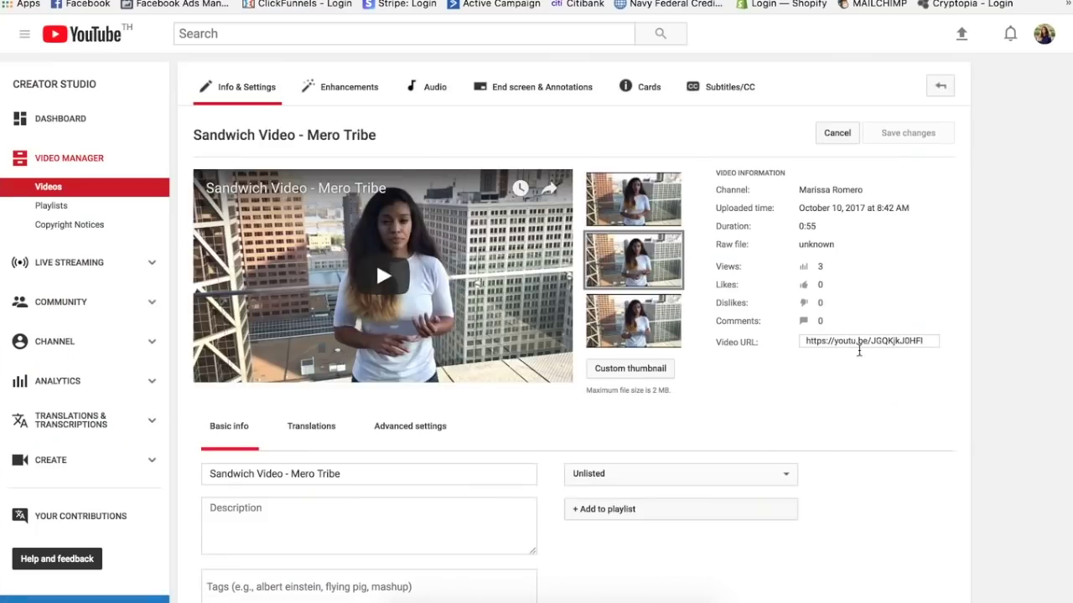
pyautogui.tripleClick(861, 341)
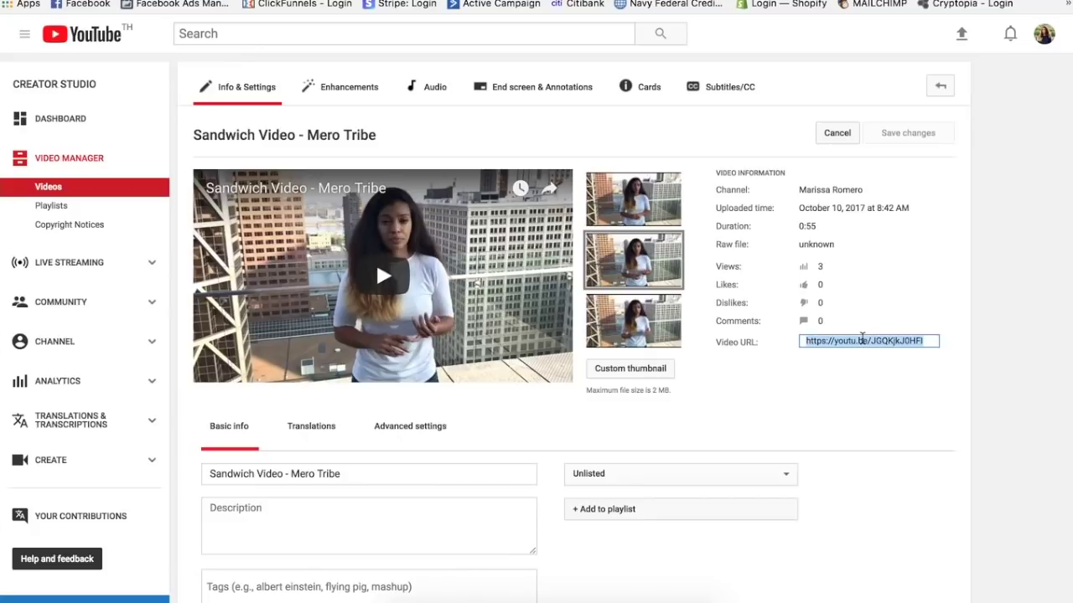
pyautogui.press('super+Tab')
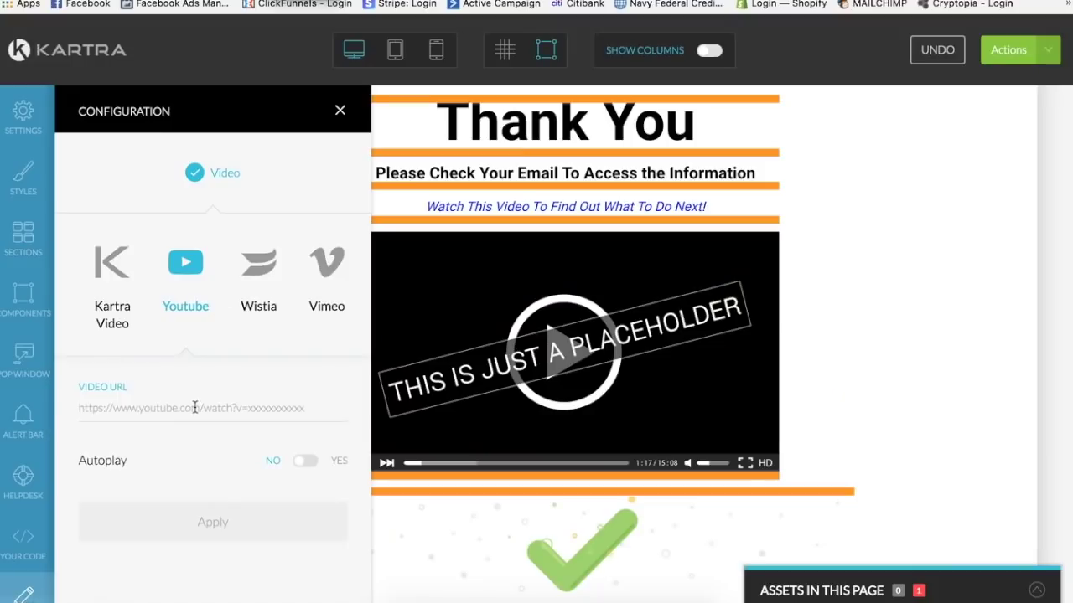
# Paste the Sandwich Video's YouTube link into Video URL and apply it
pyautogui.click(195, 407)
pyautogui.write('https://youtu.be/JGQKjJ0HFI')
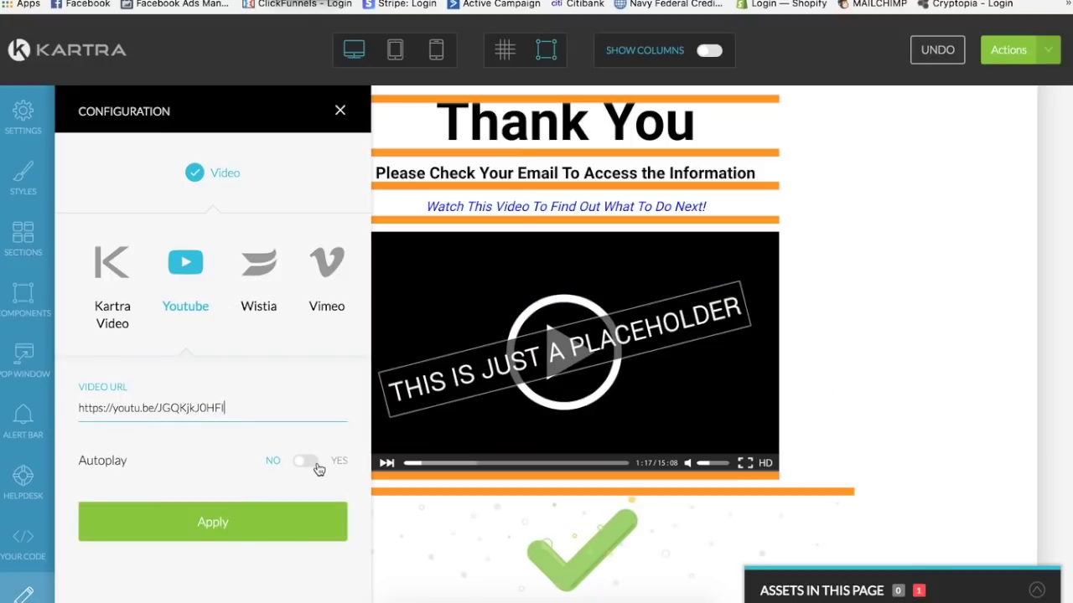
pyautogui.click(211, 522)
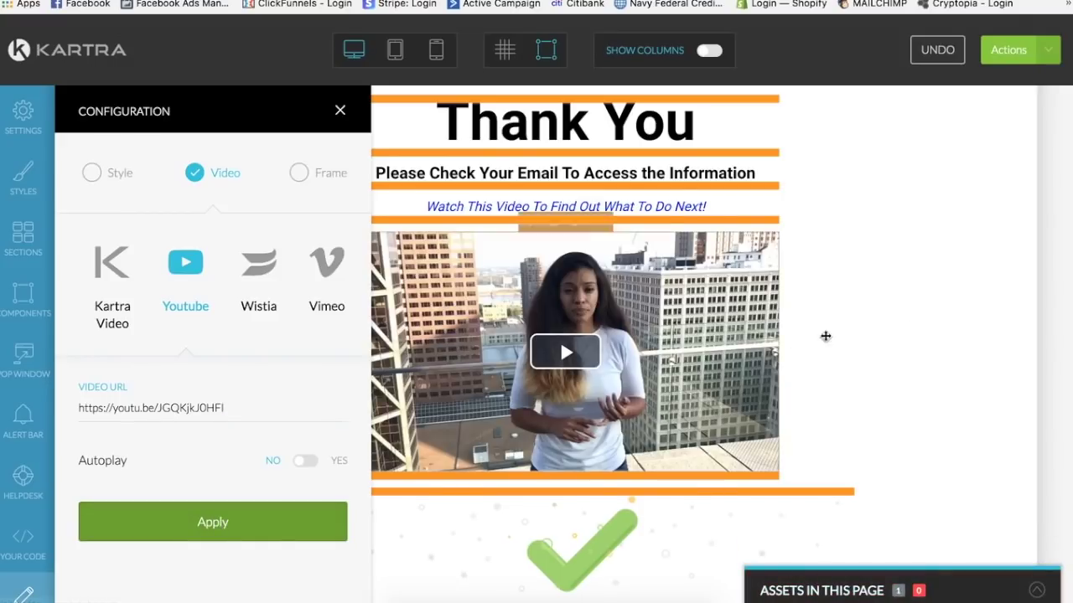
pyautogui.scroll(2, 565, 461)
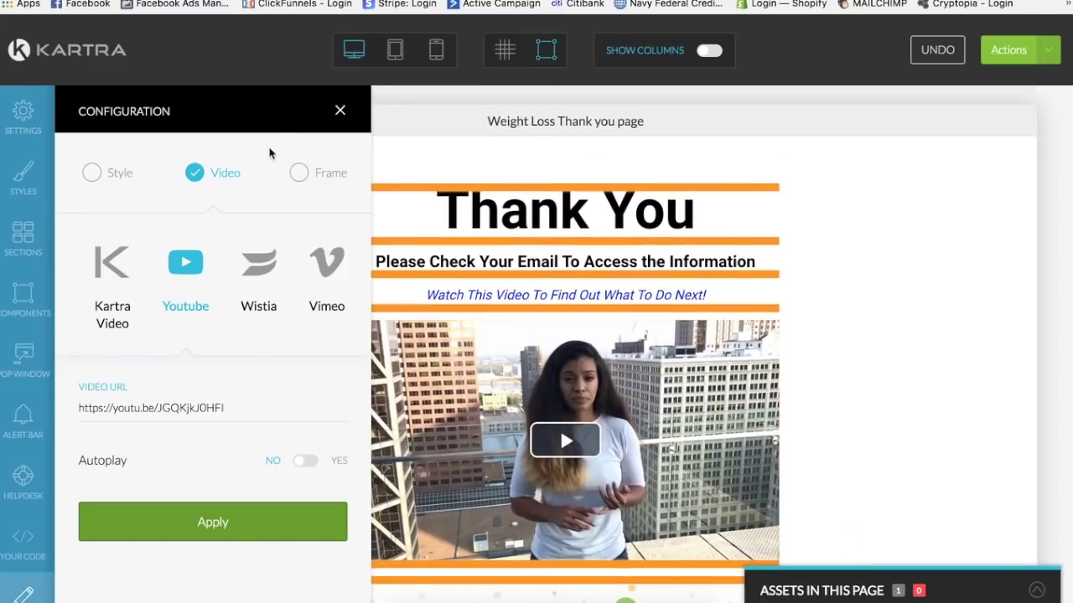
# Delete the second Thank You! heading block and the green checkmark graphic
pyautogui.click(346, 109)
pyautogui.scroll(-5, 376, 371)
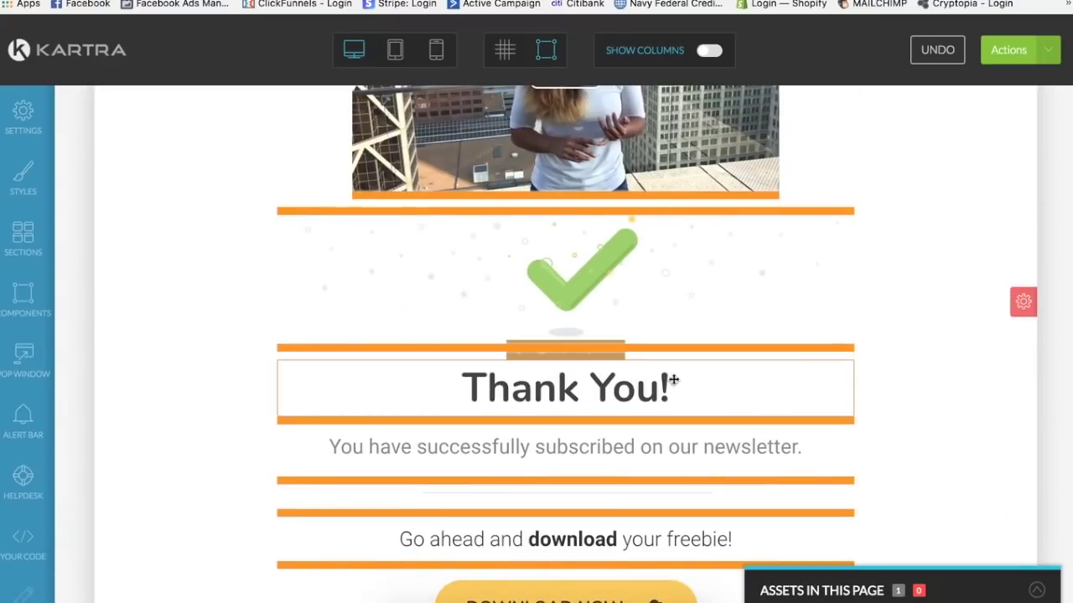
pyautogui.click(614, 357)
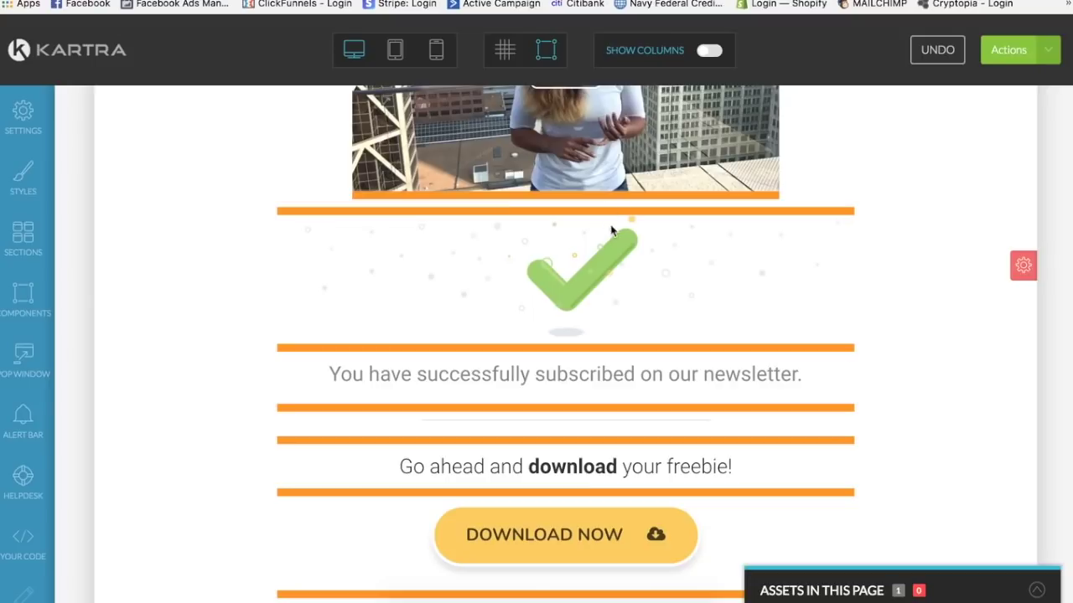
pyautogui.click(613, 208)
pyautogui.scroll(-3, 460, 408)
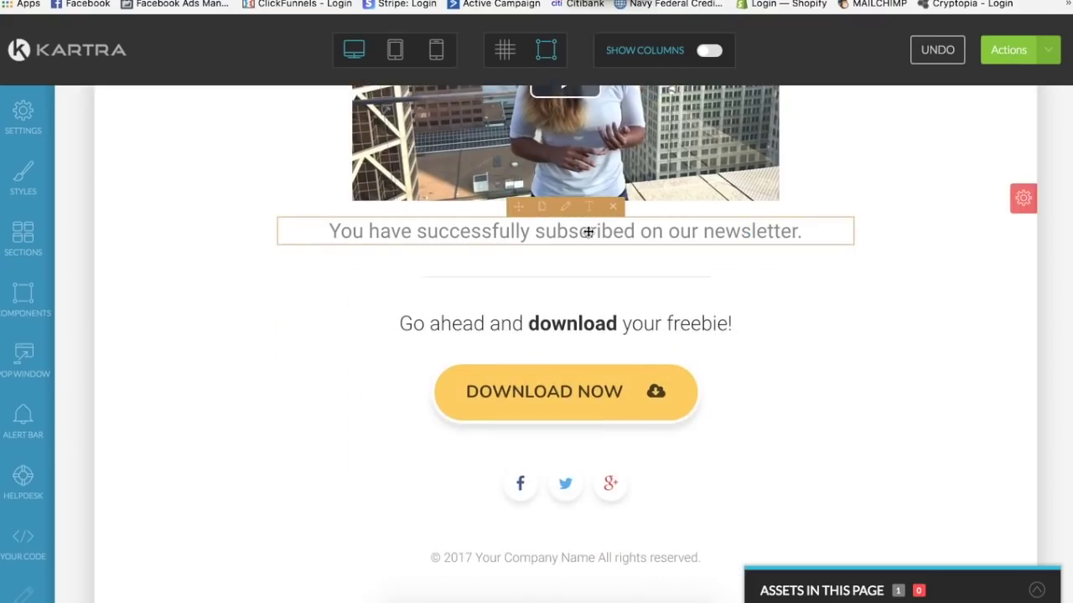
pyautogui.scroll(3, 628, 261)
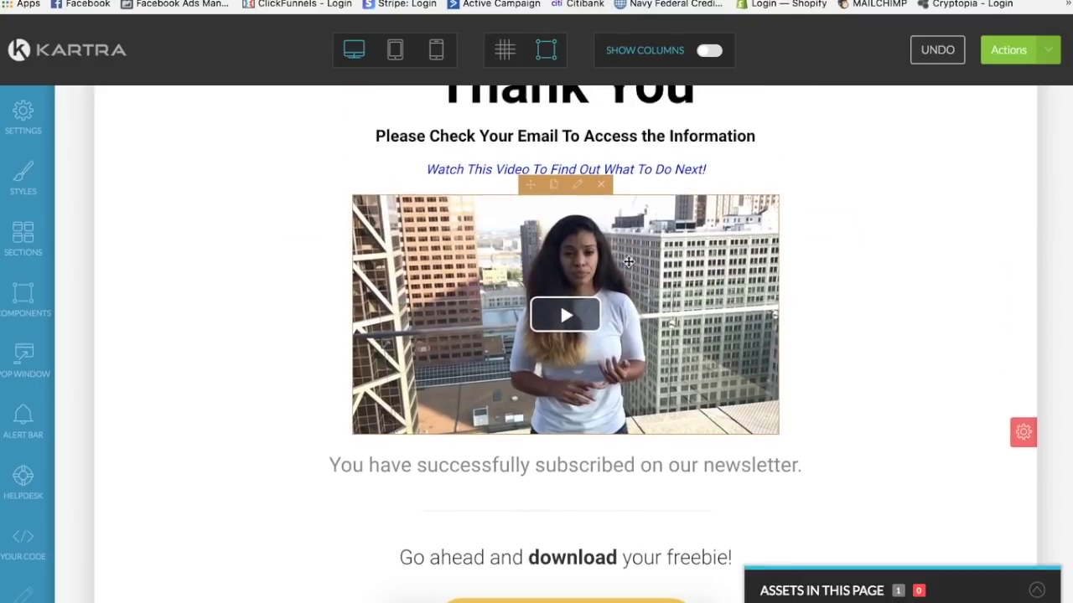
pyautogui.scroll(-4, 628, 261)
pyautogui.scroll(5, 628, 262)
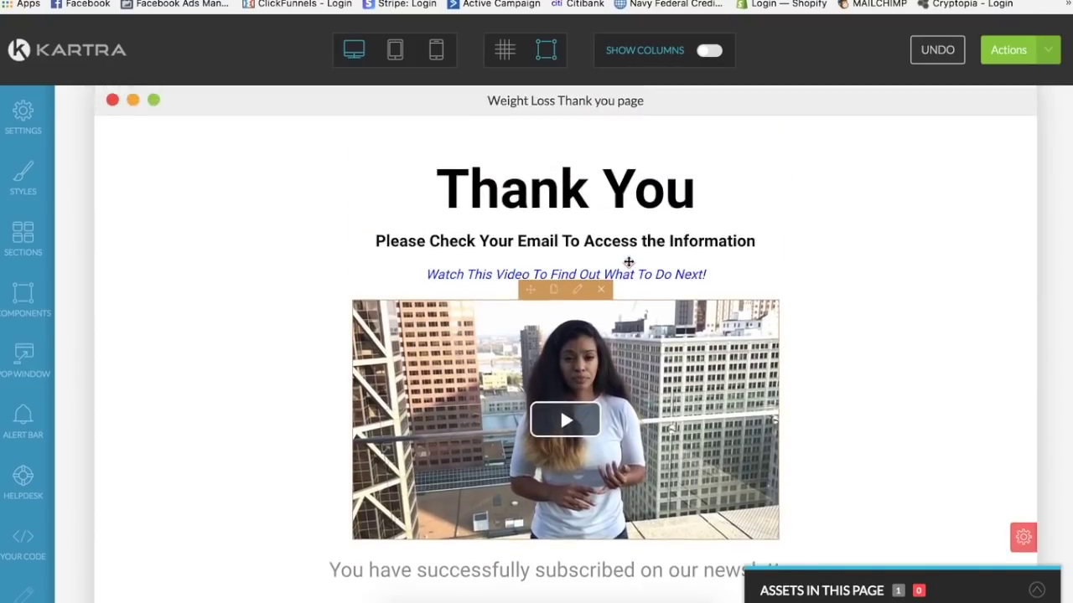
pyautogui.scroll(-2, 629, 262)
pyautogui.moveTo(589, 412)
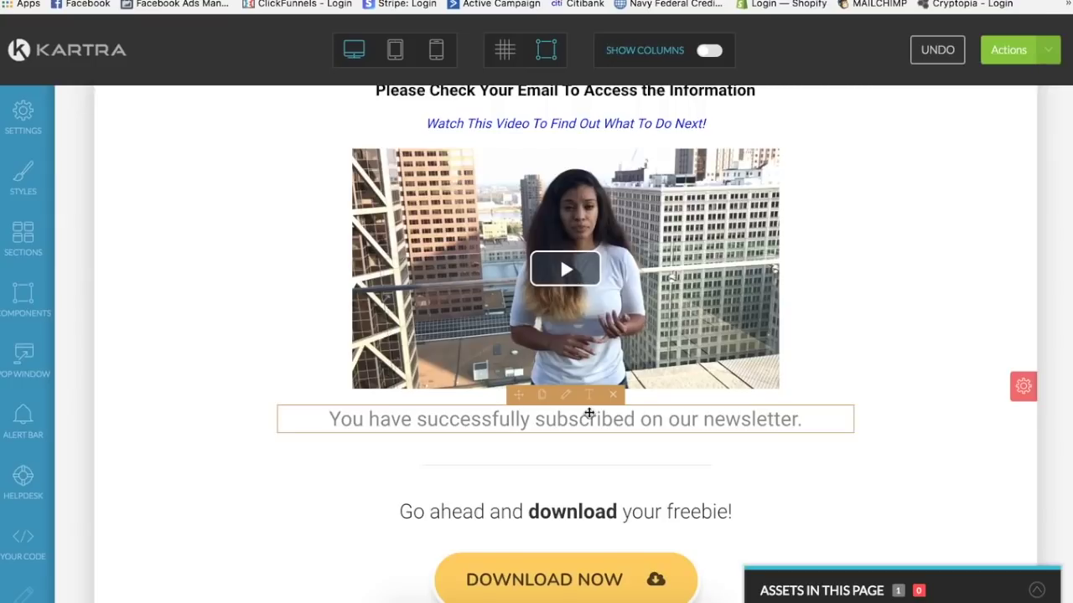
pyautogui.click(591, 395)
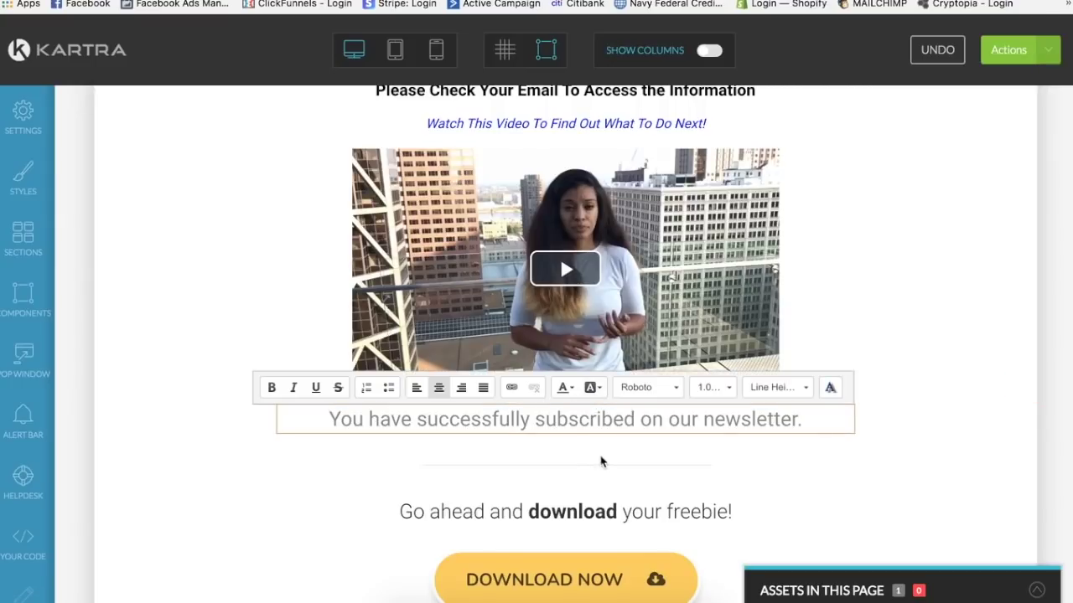
# Rewrite the newsletter line as 'You're Now On Your Way To Achieve Your Weight Loss and Fitness Goals!'
pyautogui.moveTo(811, 419); pyautogui.dragTo(371, 406)
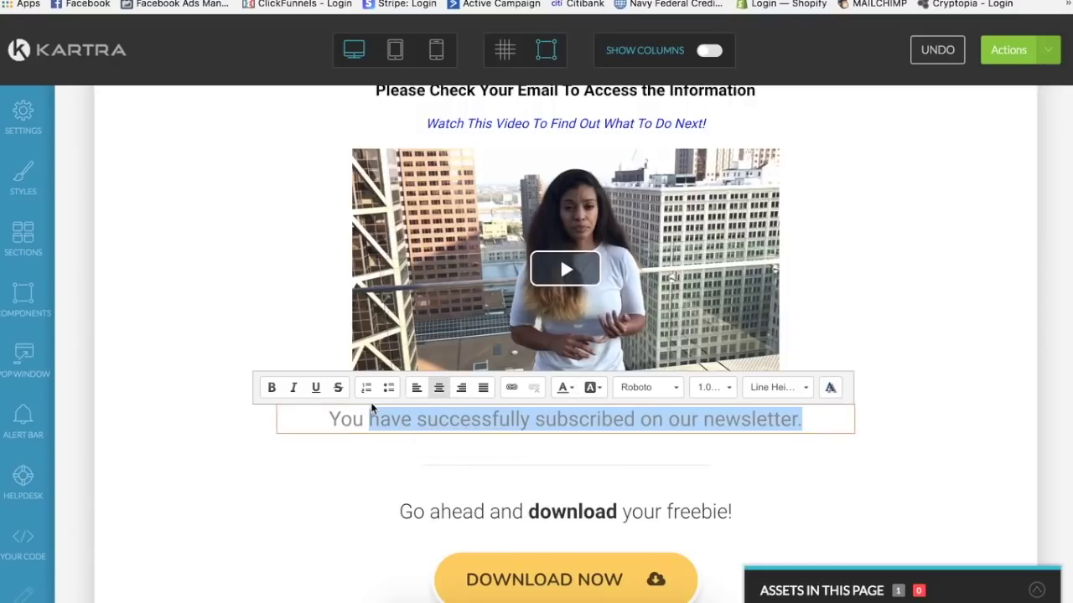
pyautogui.press('BackSpace')
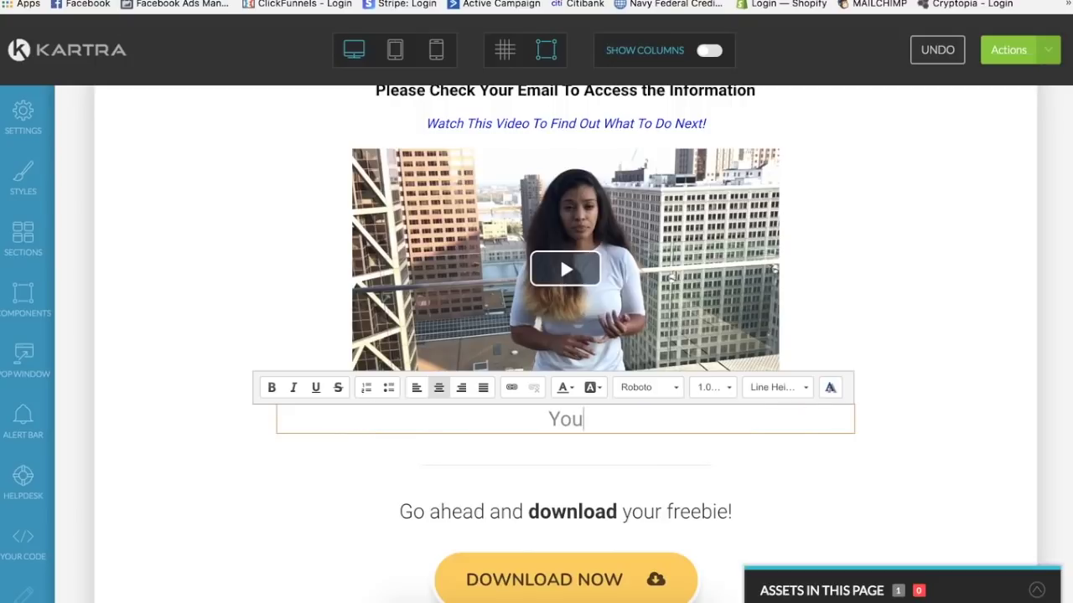
pyautogui.write("'re Nwo")
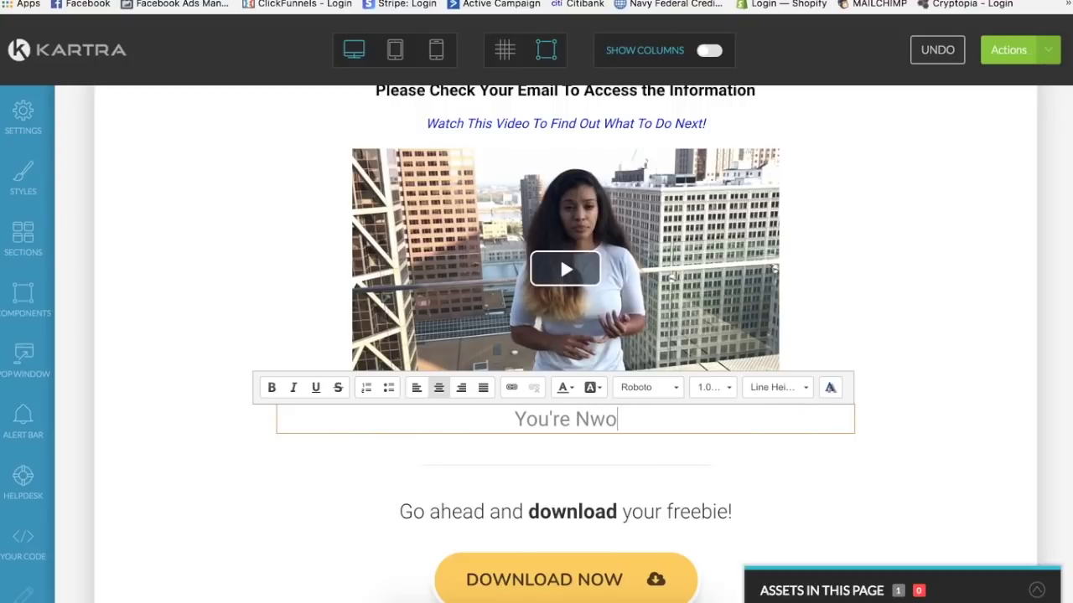
pyautogui.press('BackSpace')
pyautogui.press('BackSpace')
pyautogui.write('ow O')
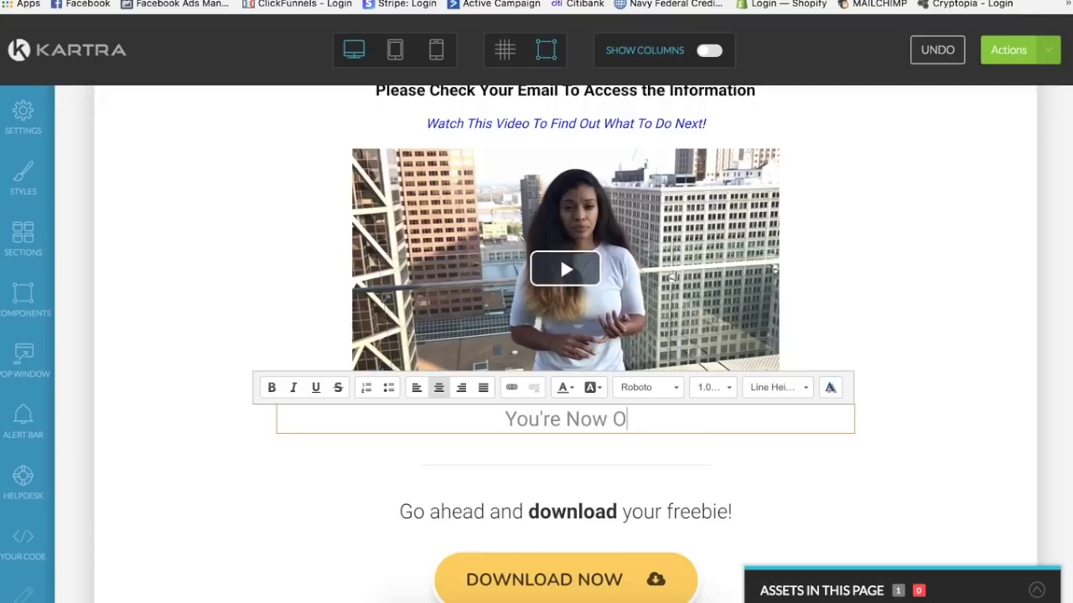
pyautogui.write('n Your Way')
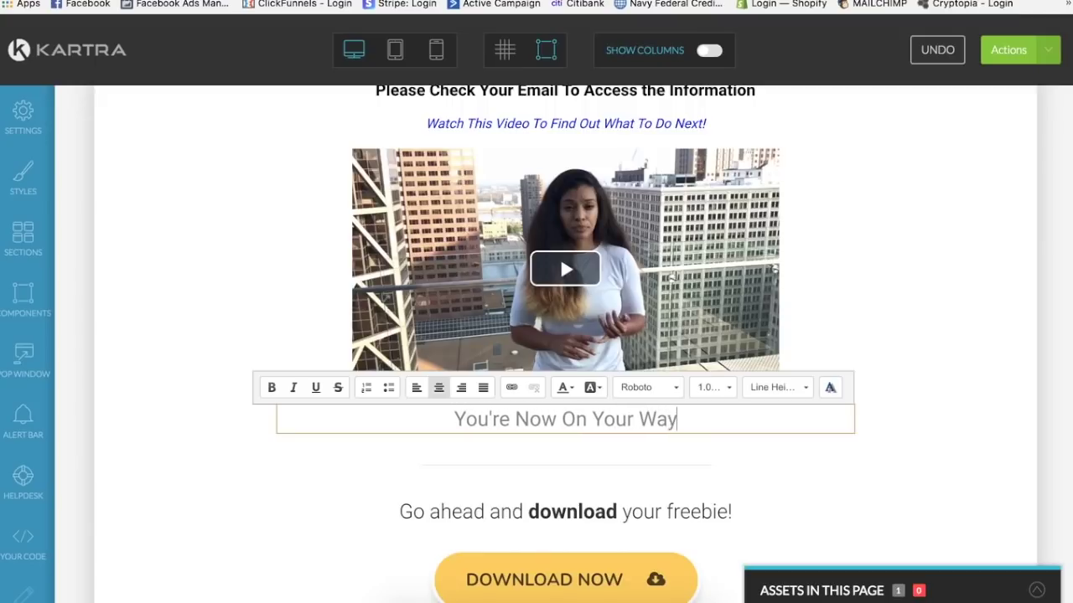
pyautogui.write(' To AC')
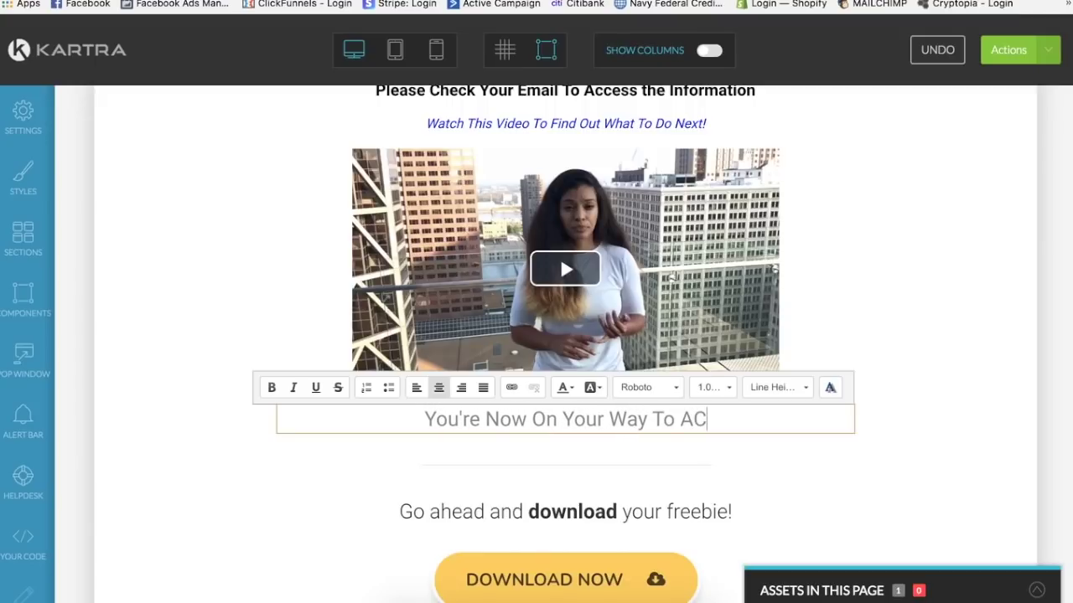
pyautogui.press('BackSpace')
pyautogui.write('chieve ')
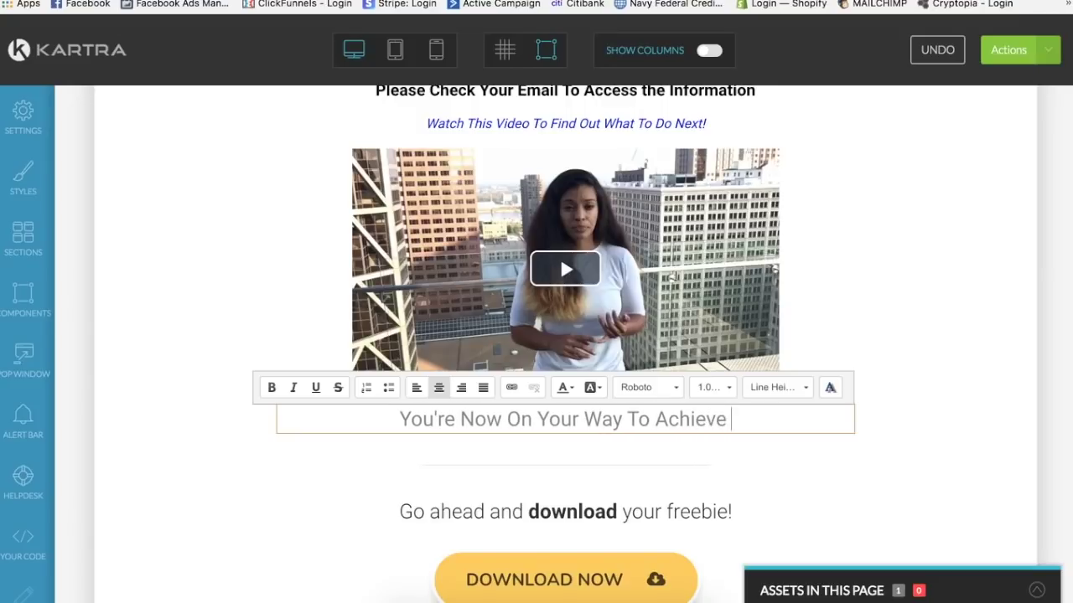
pyautogui.write('Your')
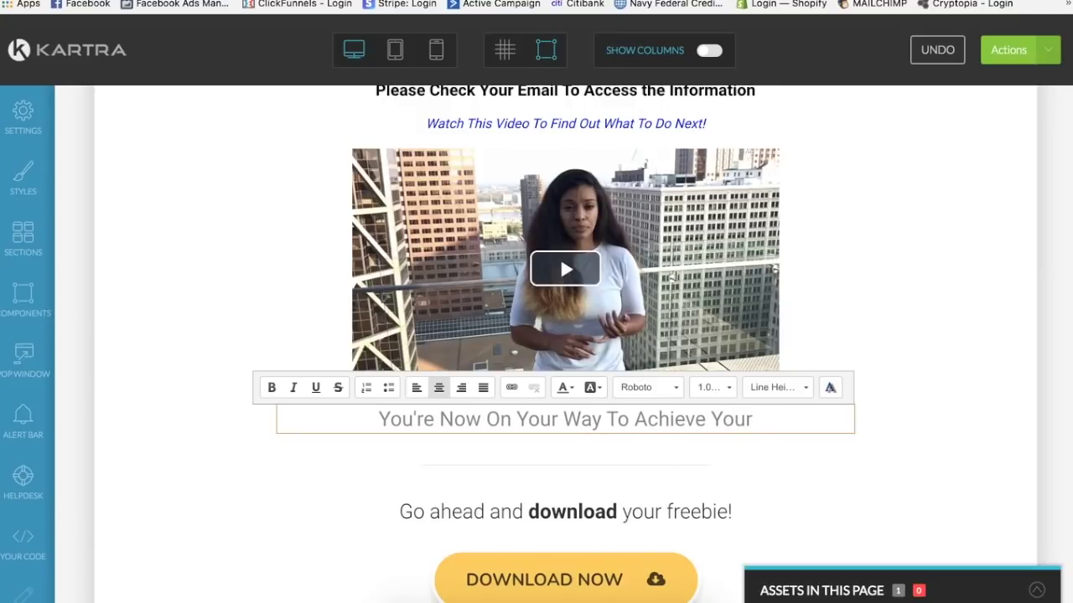
pyautogui.write(' Weight Los')
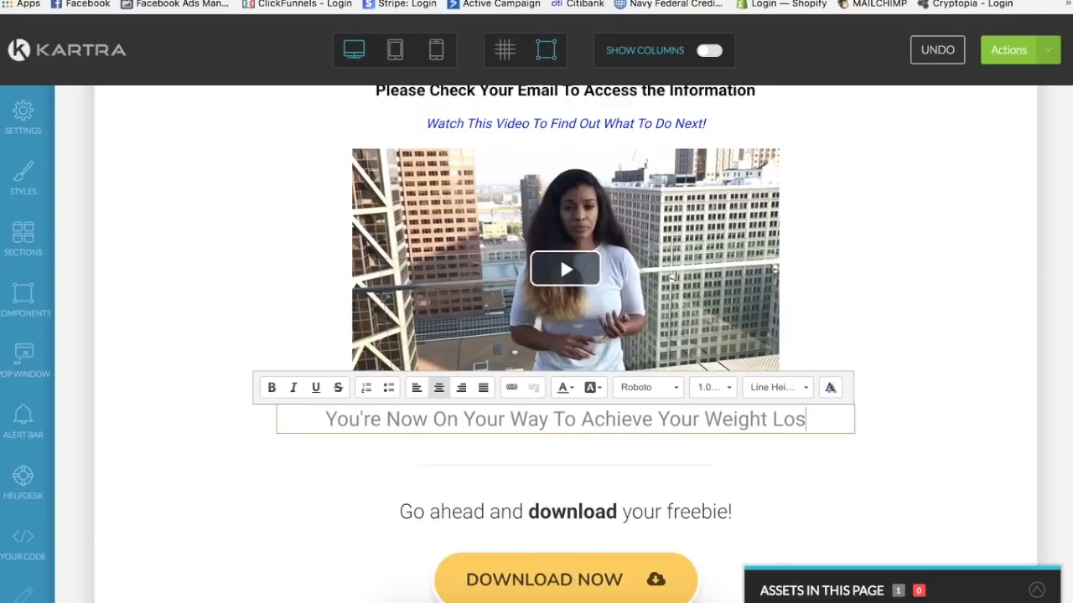
pyautogui.write('s and Fitne')
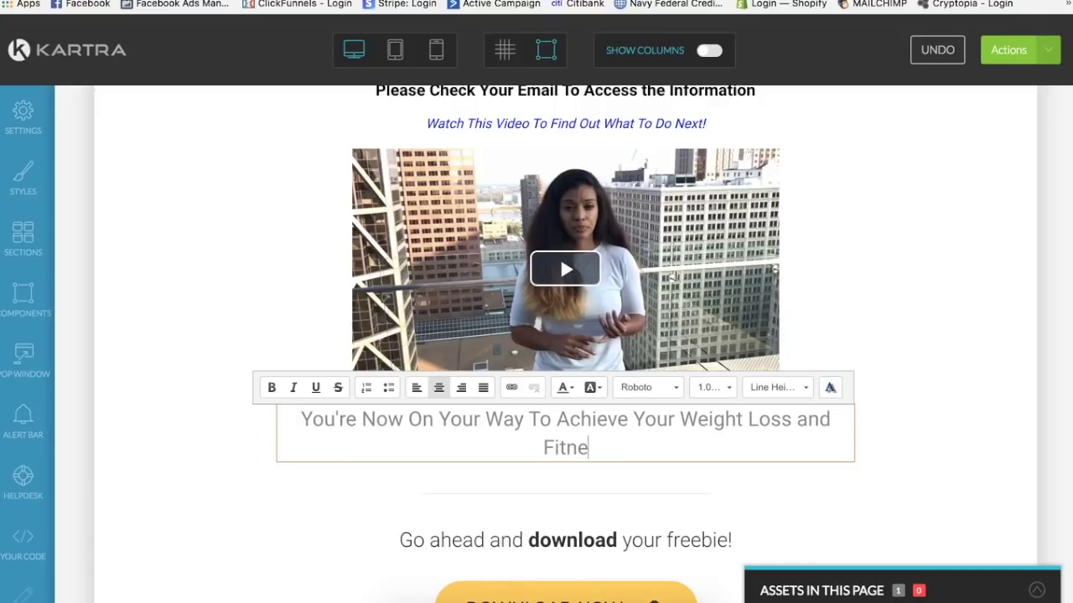
pyautogui.write('ss Goald')
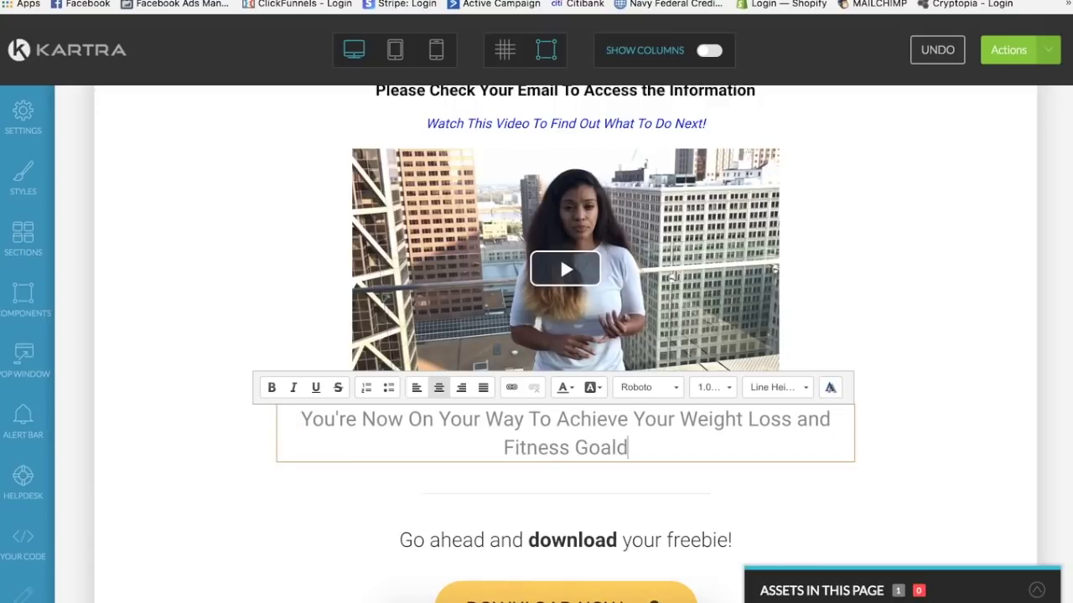
pyautogui.press('BackSpace')
pyautogui.write('s!')
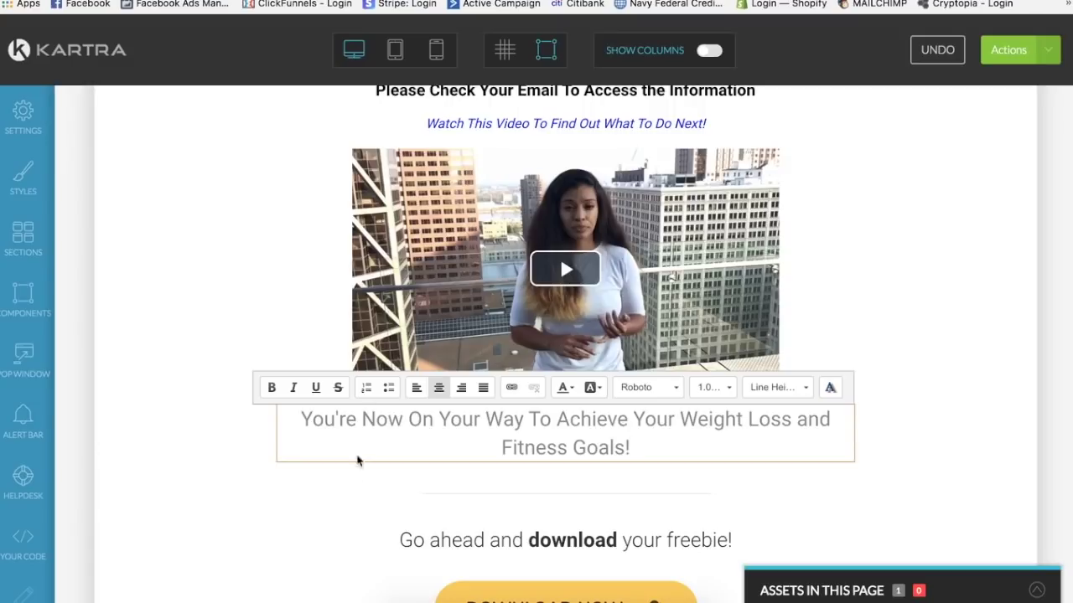
# Replace the 'Go ahead and download' line with 'Have We Connected On Social Media?'
pyautogui.scroll(-2, 502, 514)
pyautogui.scroll(-2, 508, 444)
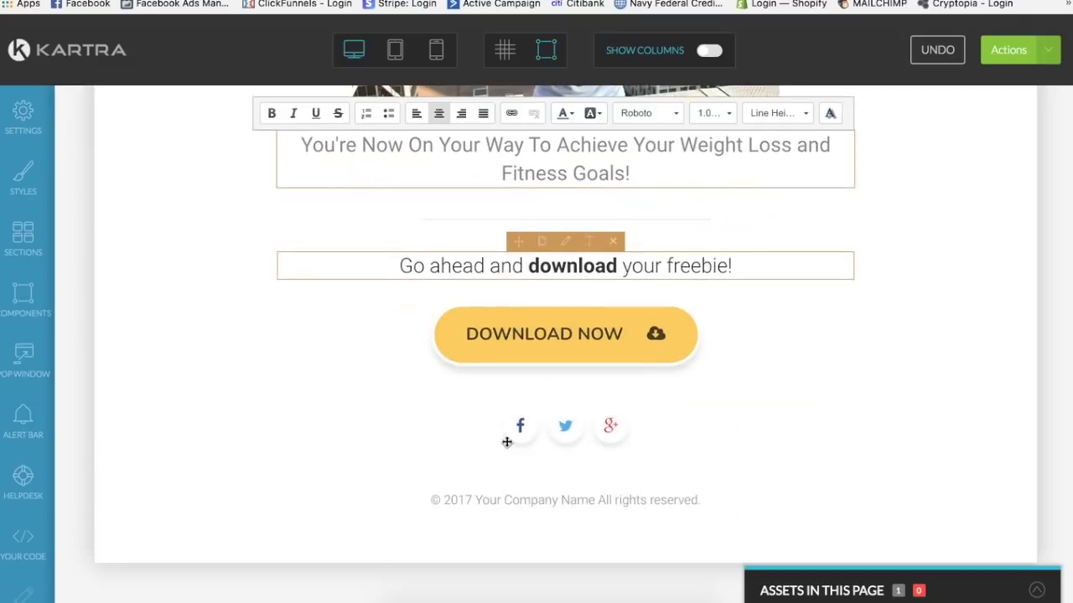
pyautogui.scroll(1, 505, 444)
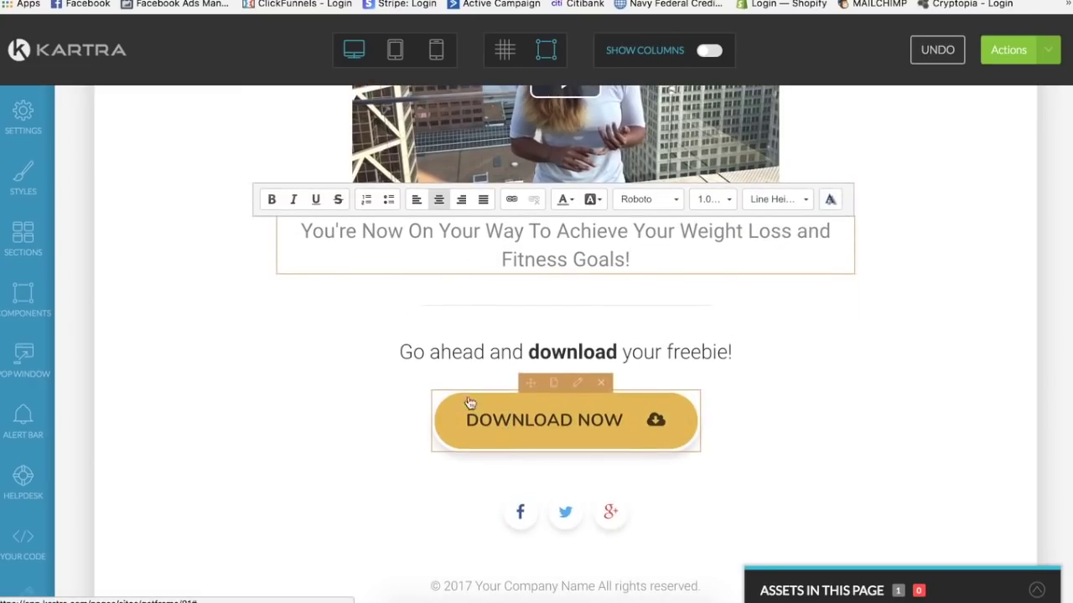
pyautogui.click(436, 352)
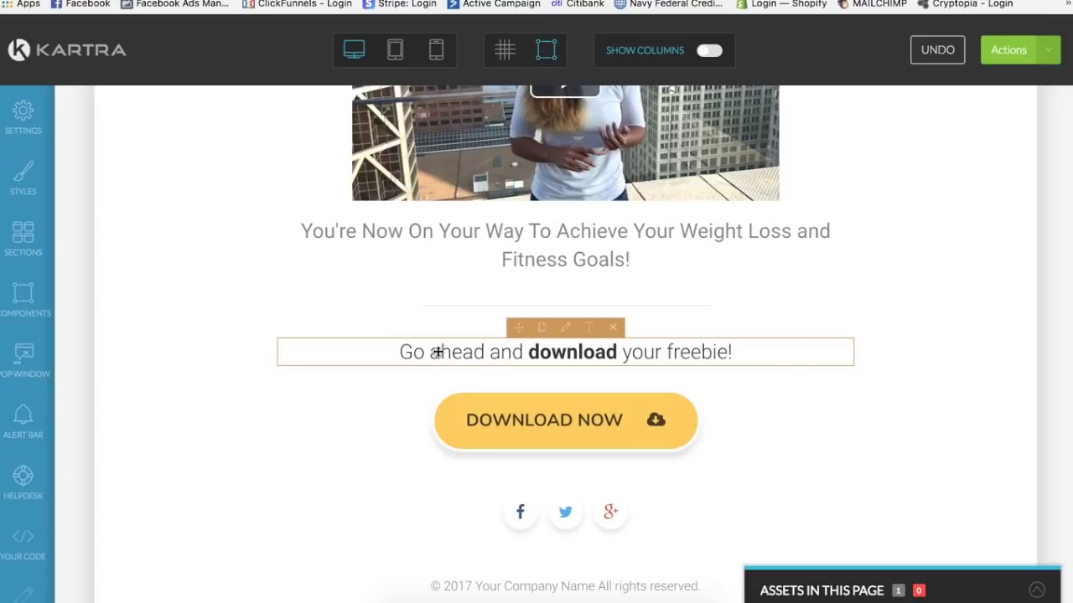
pyautogui.click(591, 330)
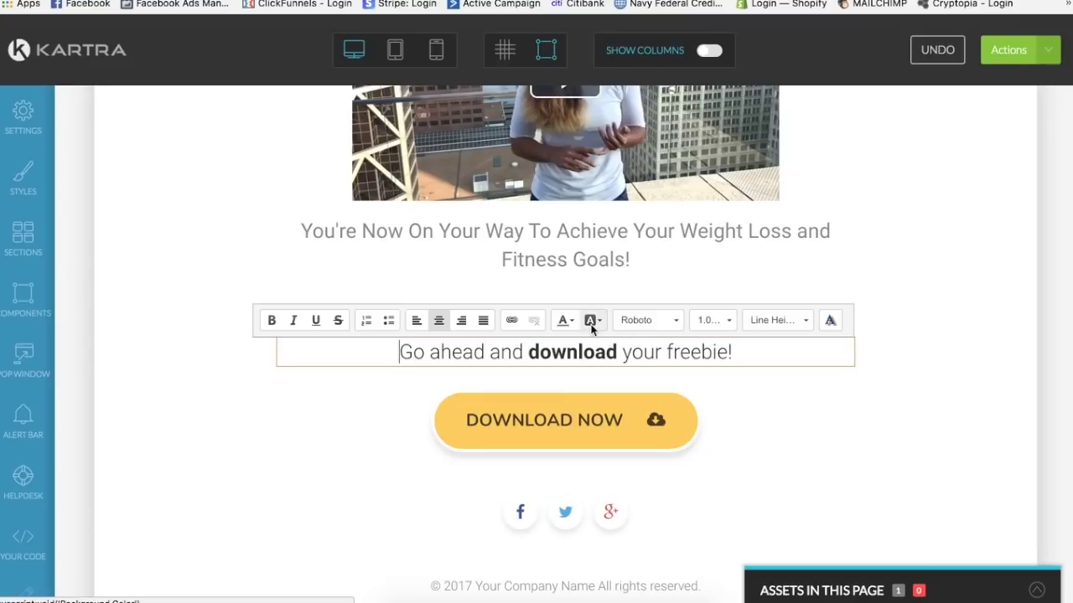
pyautogui.tripleClick(554, 354)
pyautogui.write('Hav')
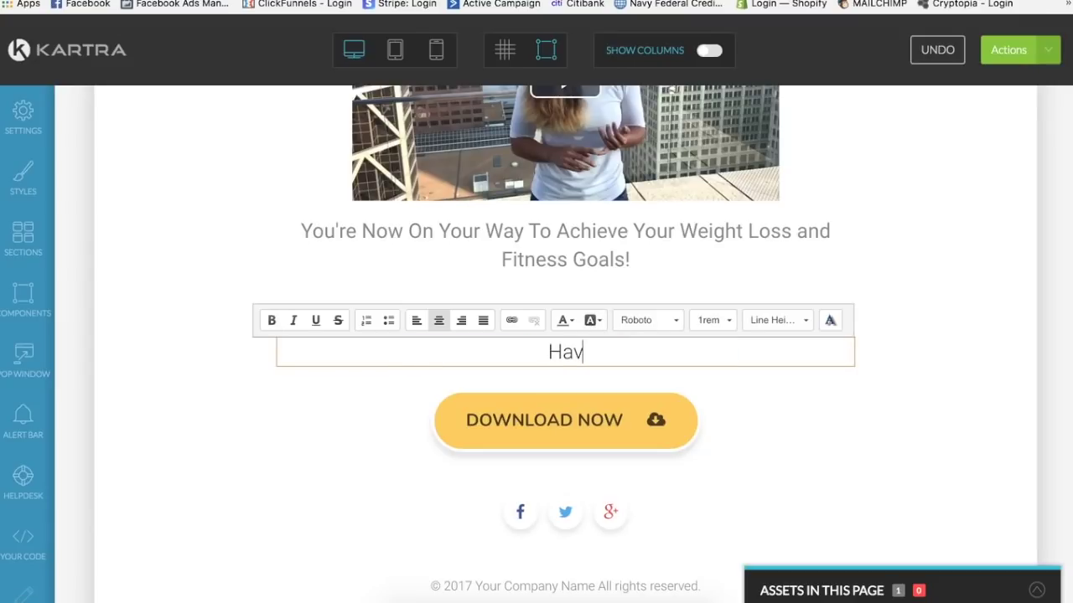
pyautogui.write('e We Connec')
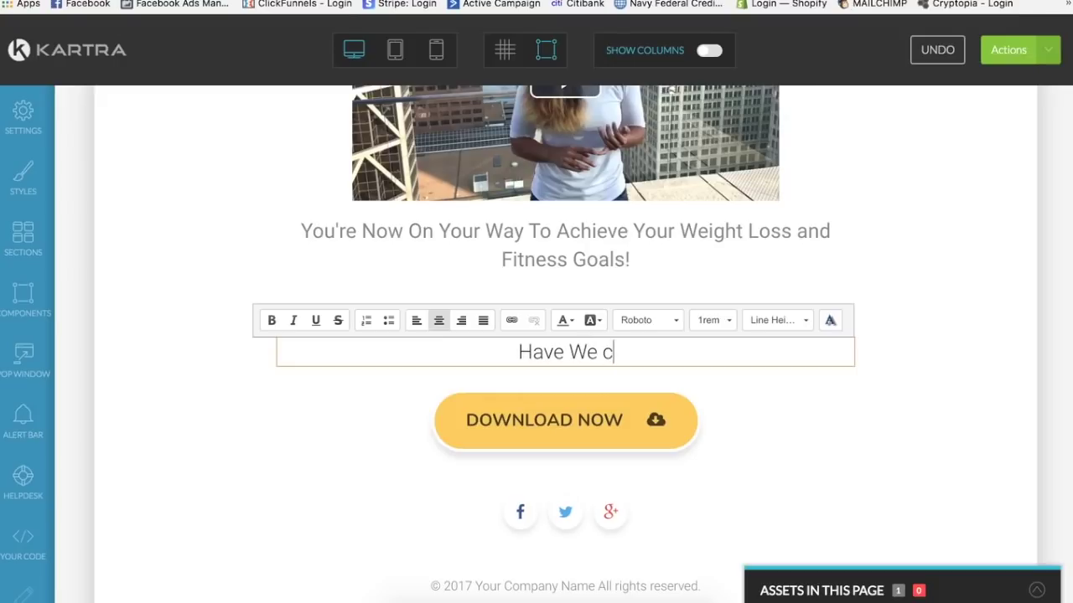
pyautogui.write('te')
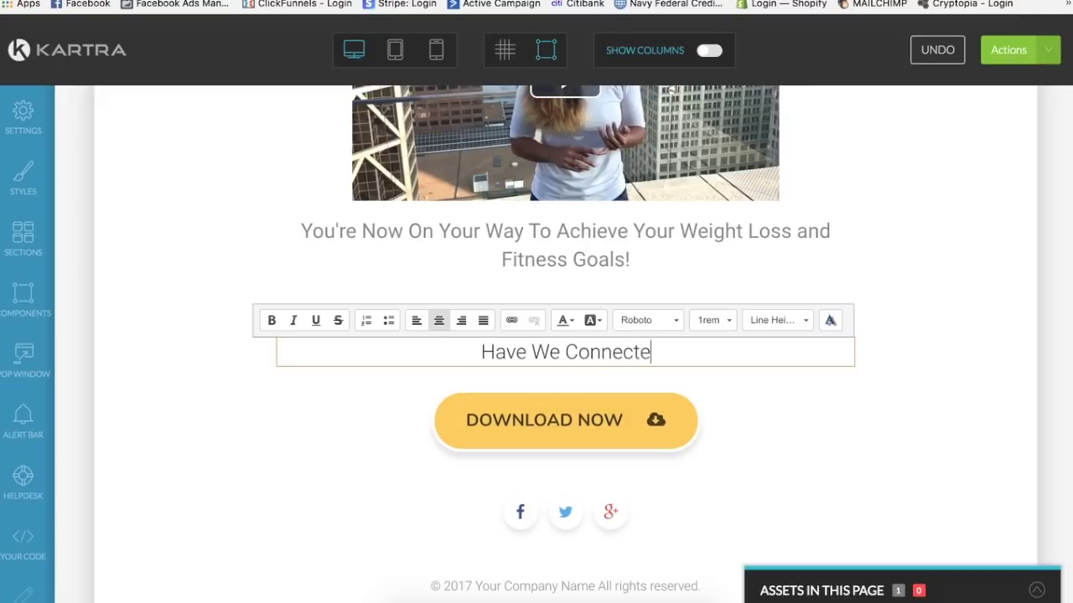
pyautogui.write('d On So')
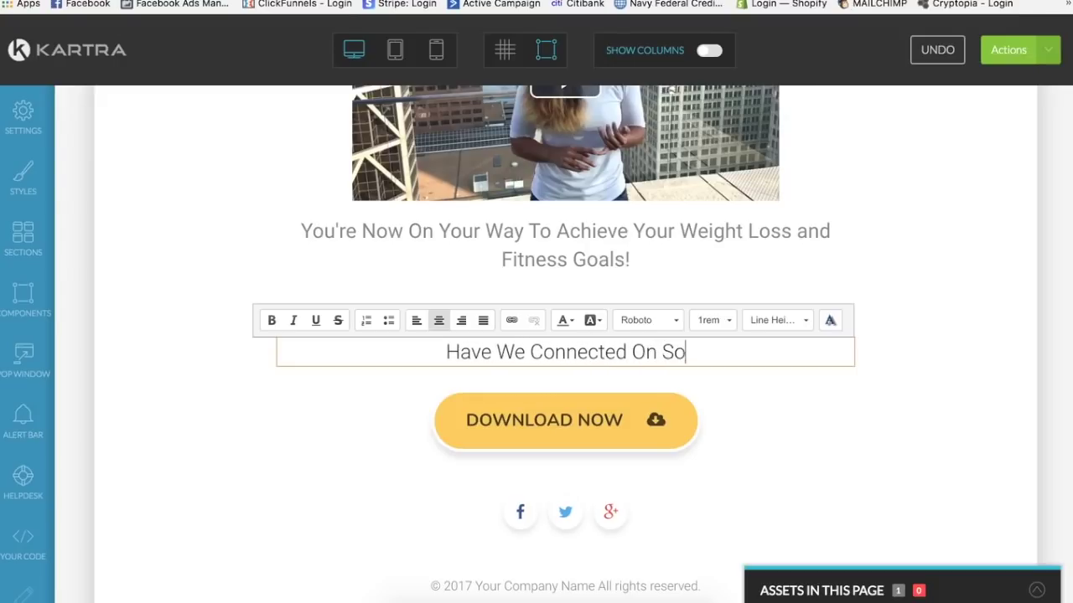
pyautogui.write('cial Med')
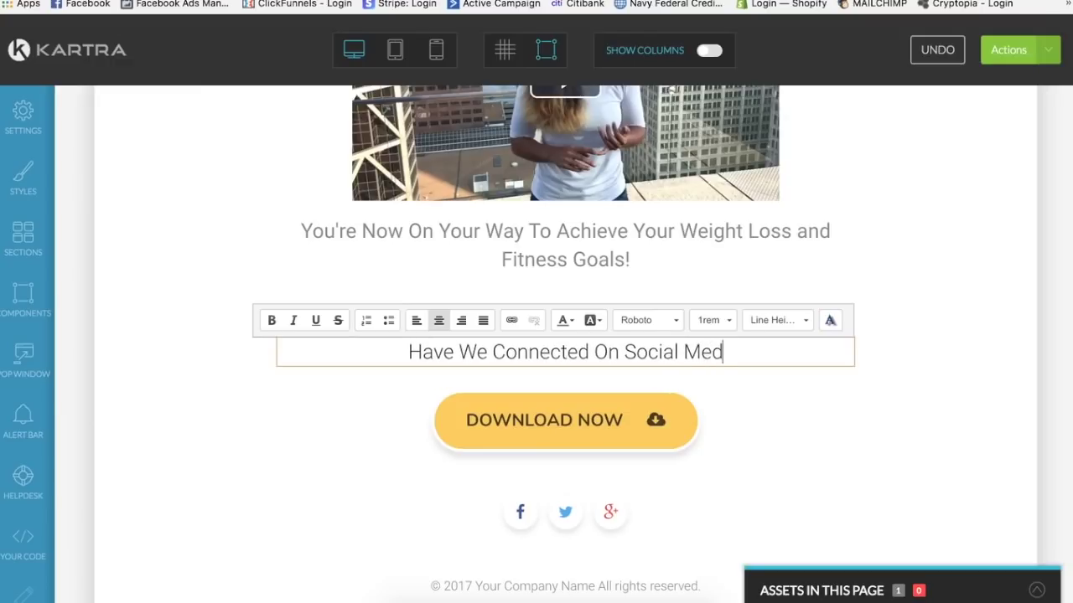
pyautogui.write('ia?')
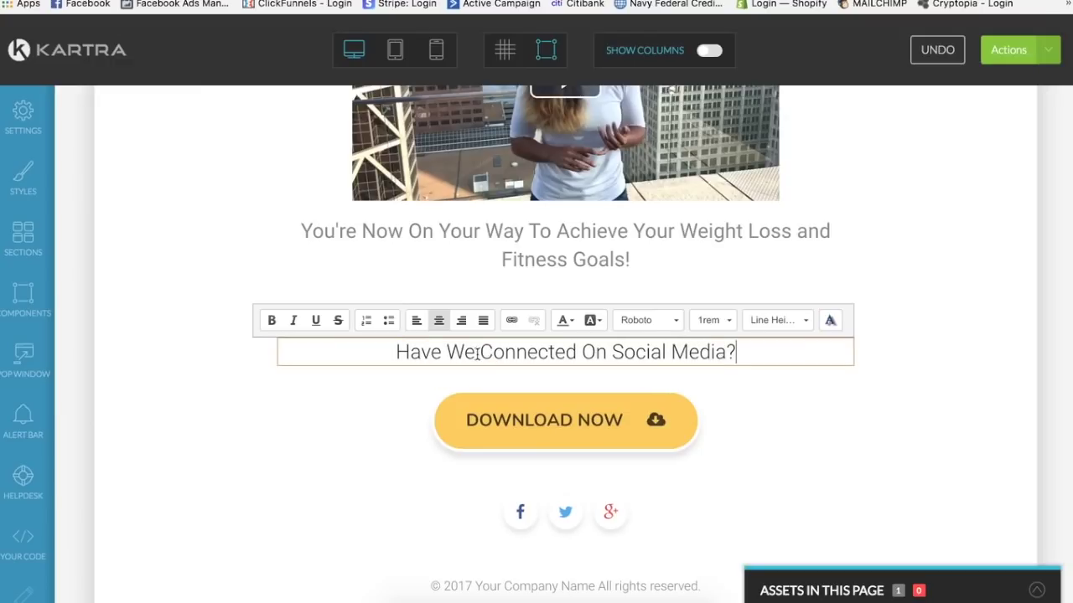
# Reword it to 'Let's Connect On Social Media' and delete the Download Now button
pyautogui.click(572, 352)
pyautogui.press('BackSpace')
pyautogui.press('BackSpace')
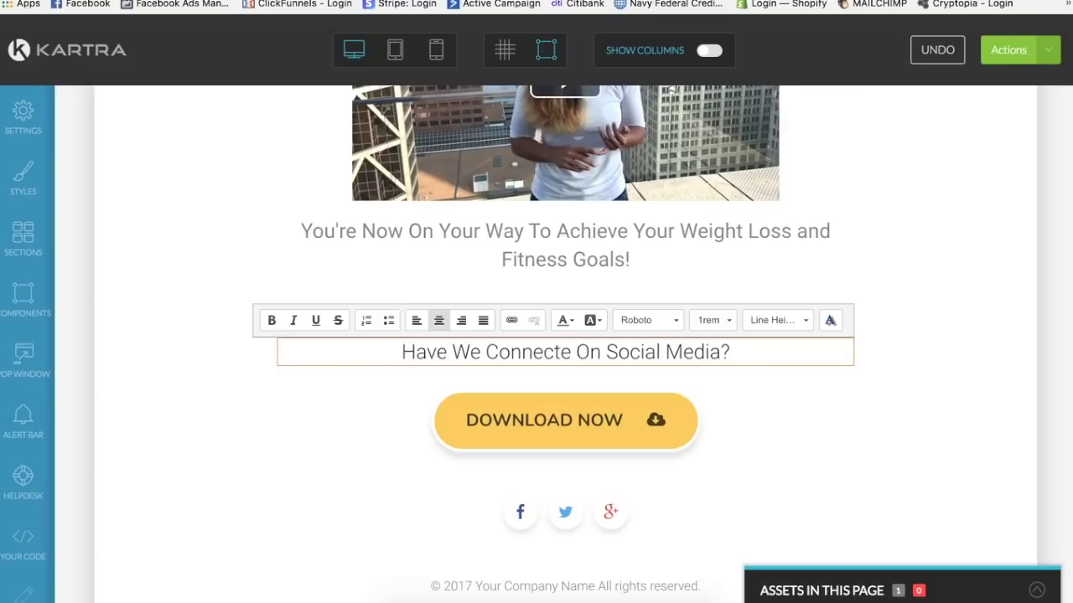
pyautogui.moveTo(481, 352); pyautogui.dragTo(394, 348)
pyautogui.write("Let's")
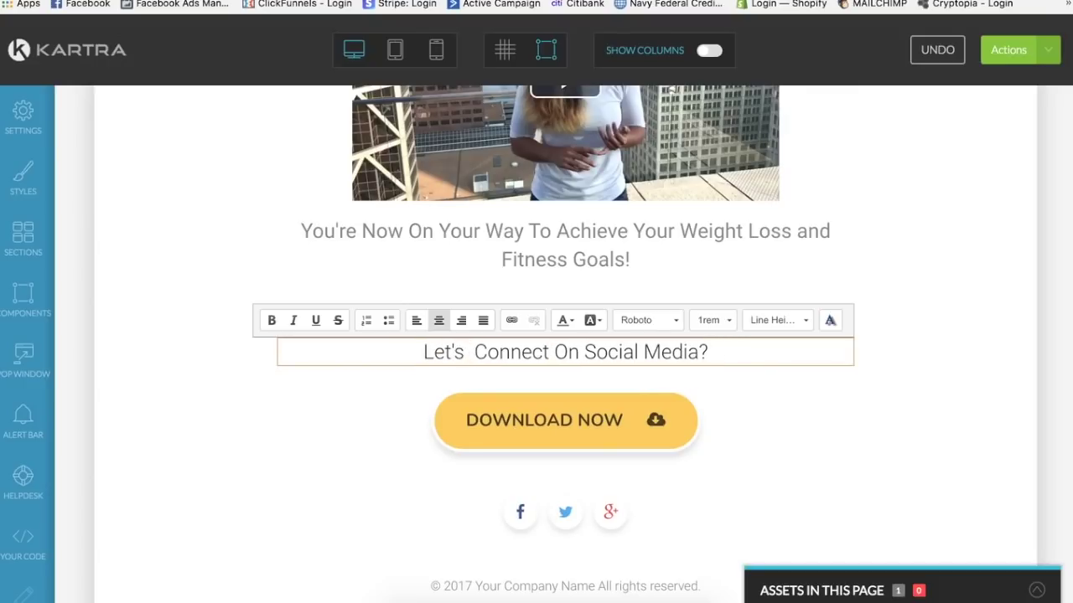
pyautogui.press('BackSpace')
pyautogui.press('BackSpace')
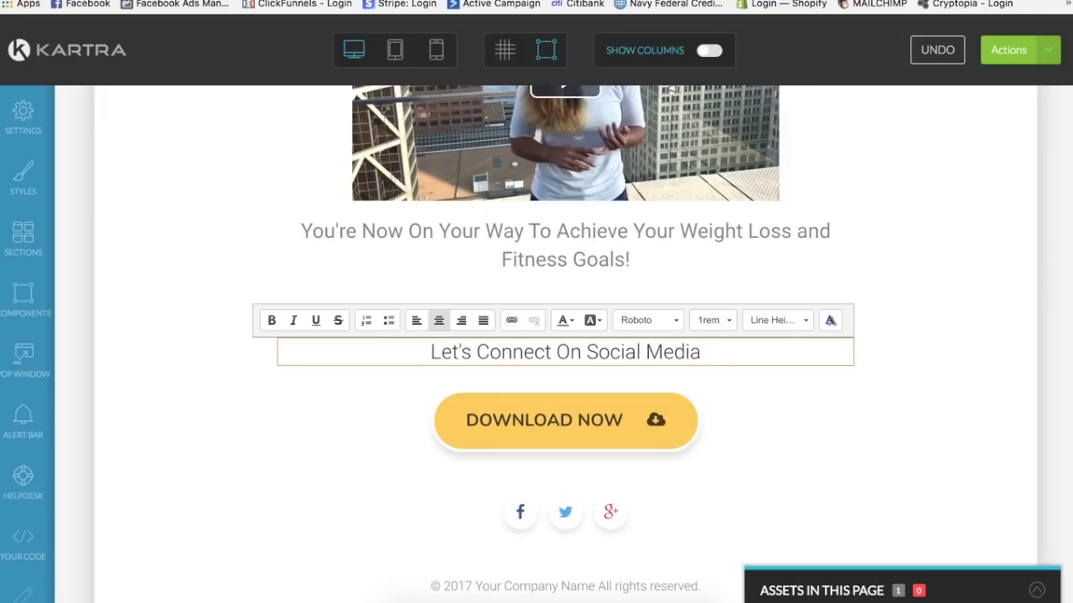
pyautogui.scroll(-2, 496, 486)
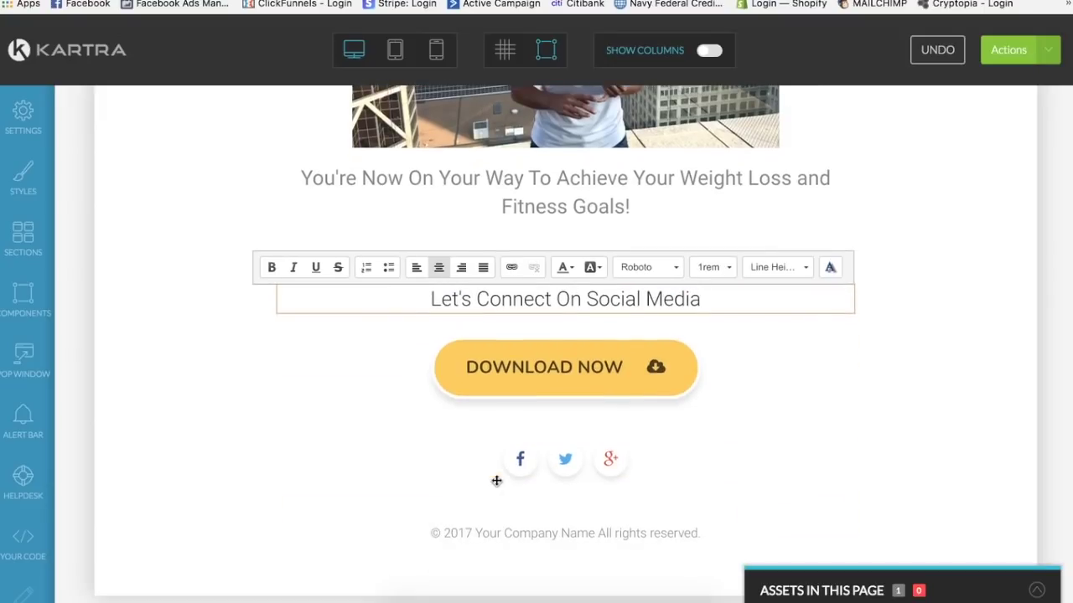
pyautogui.click(587, 328)
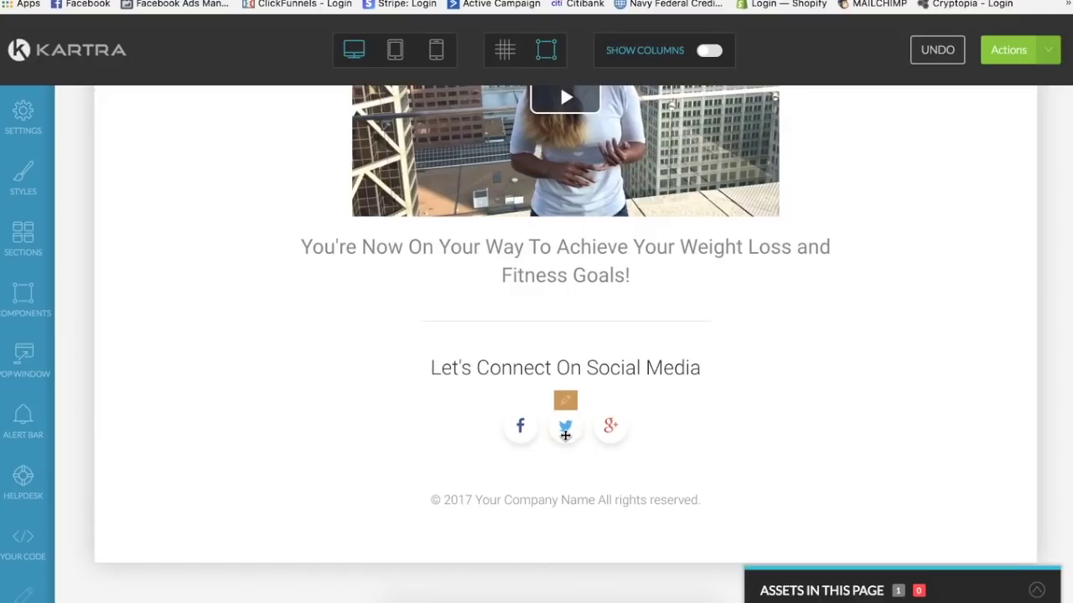
# Swap the Twitter icon for an instagram icon, Giant size, with Circle Icon set to No
pyautogui.click(566, 400)
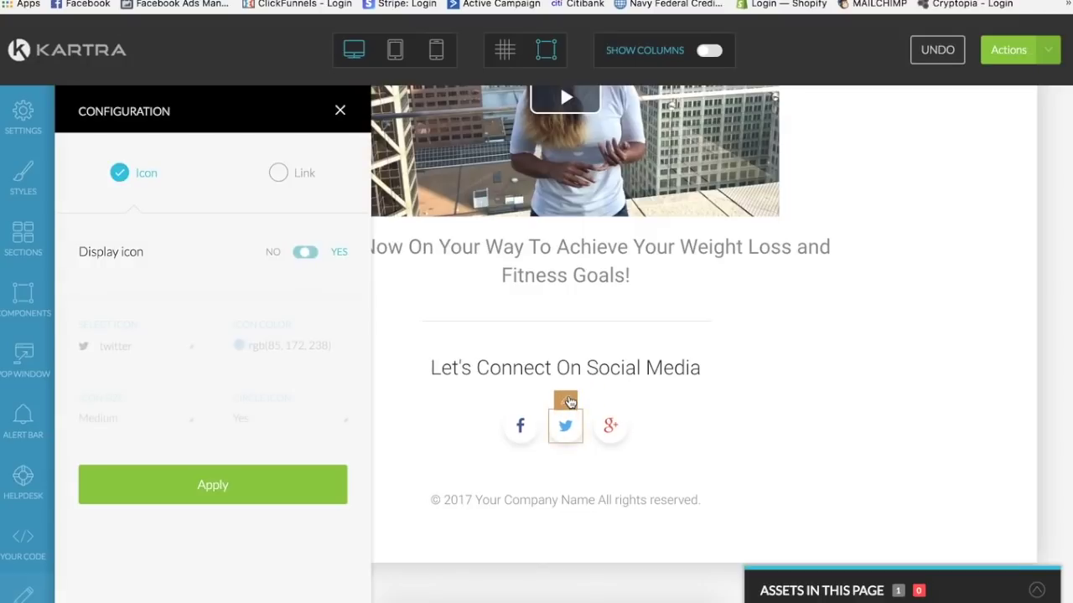
pyautogui.click(140, 352)
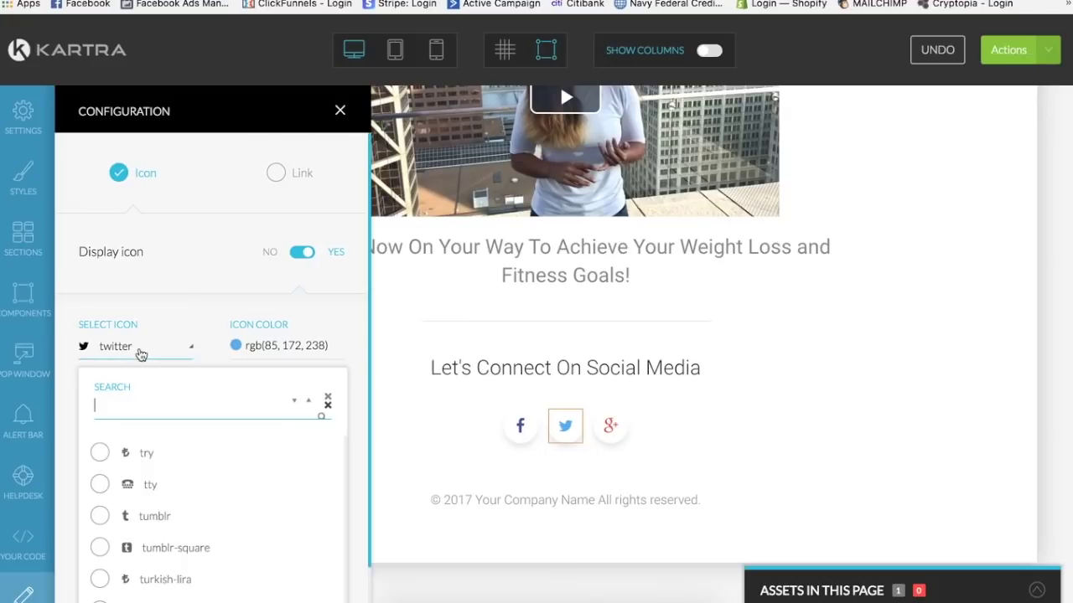
pyautogui.write('inst')
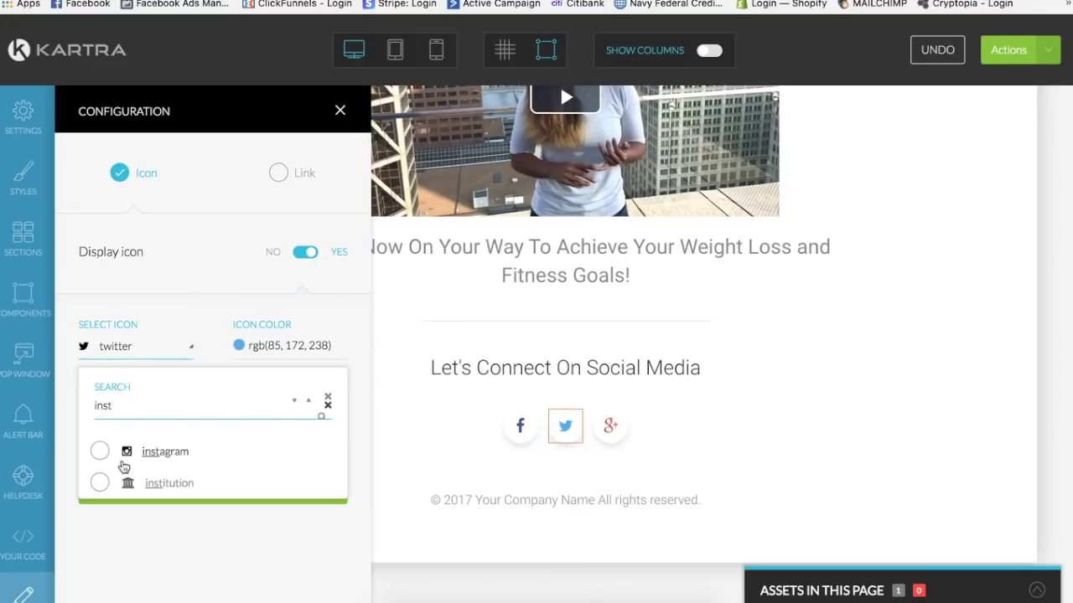
pyautogui.click(126, 453)
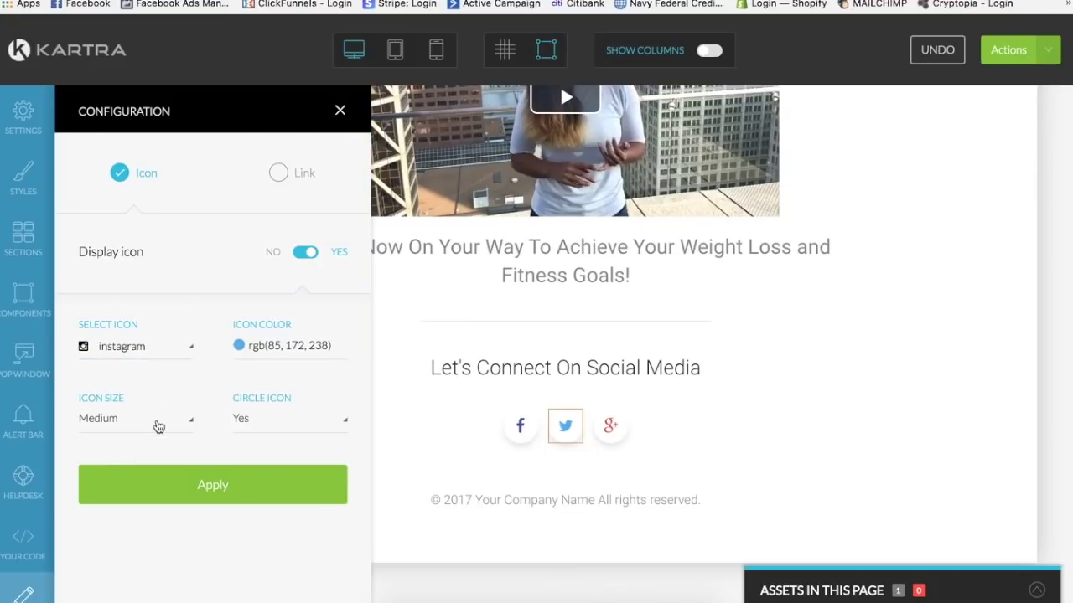
pyautogui.click(158, 427)
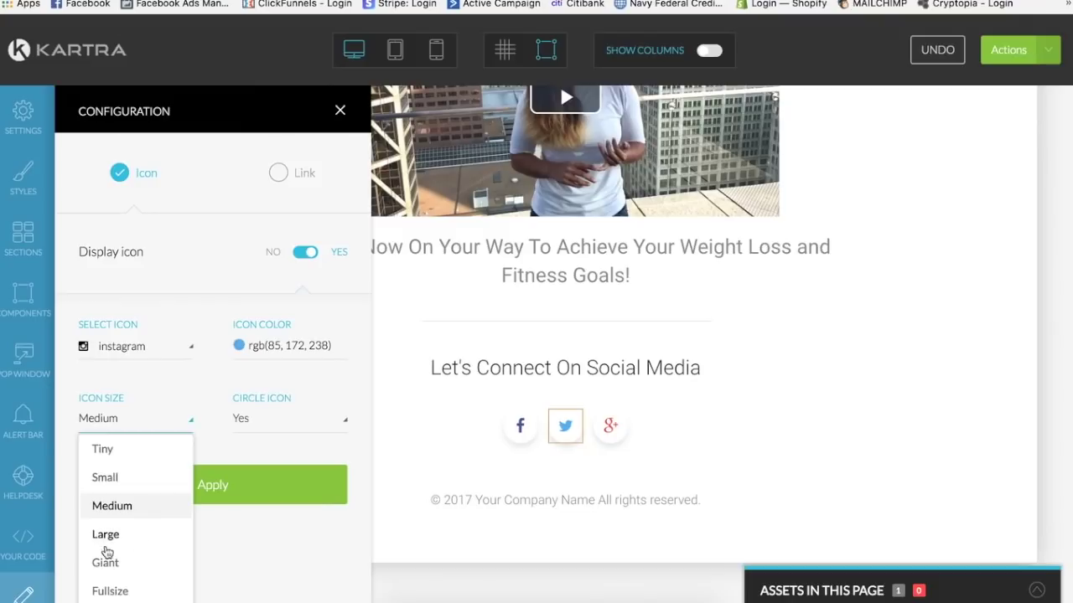
pyautogui.click(105, 560)
pyautogui.click(189, 495)
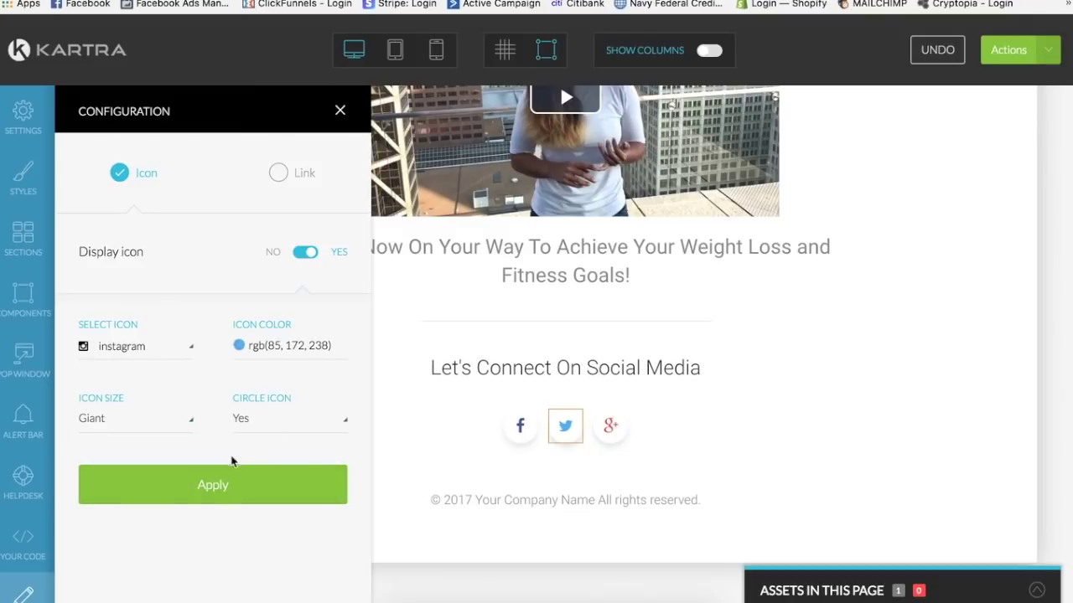
pyautogui.click(255, 417)
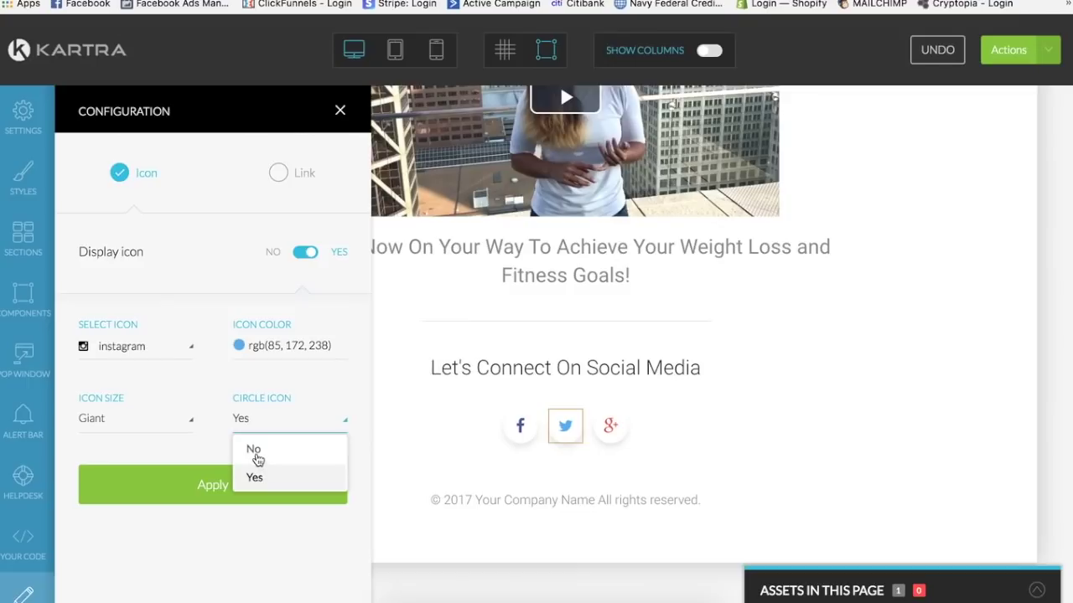
pyautogui.click(257, 452)
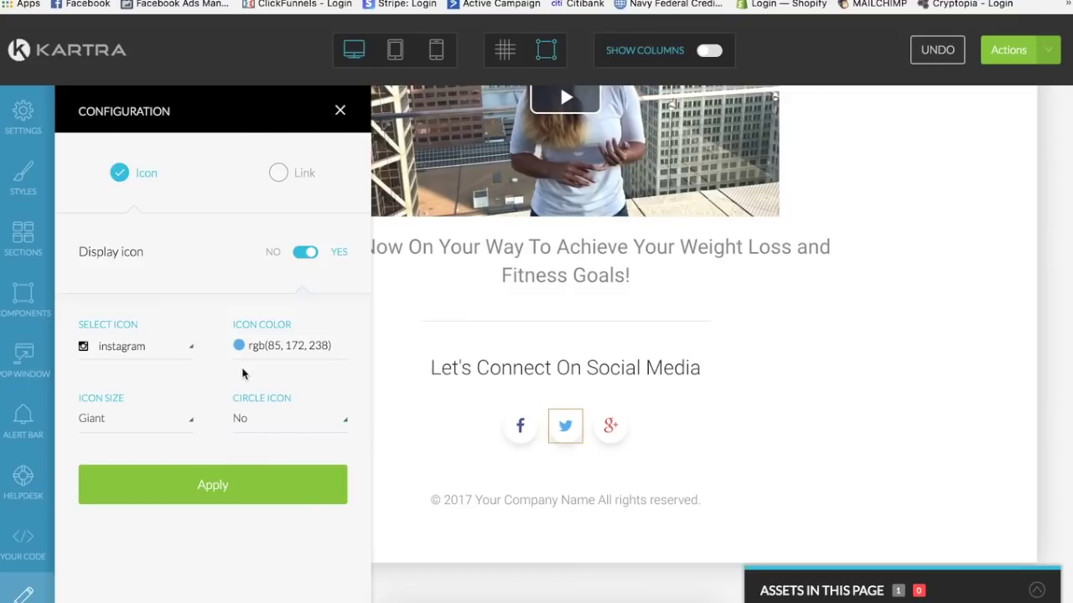
pyautogui.click(216, 486)
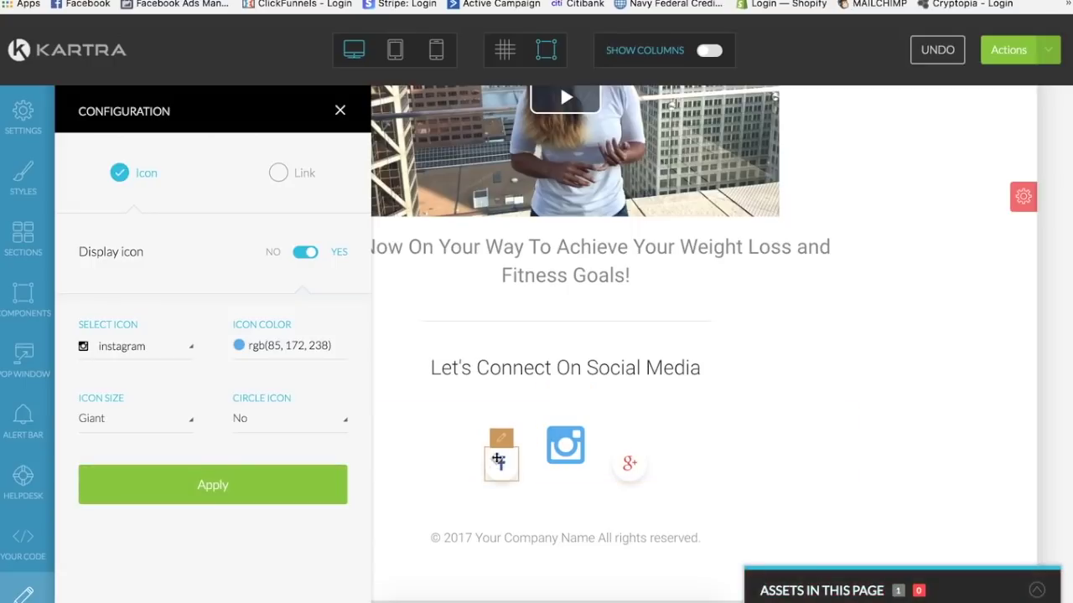
# Set the Facebook icon's size to Giant
pyautogui.click(499, 445)
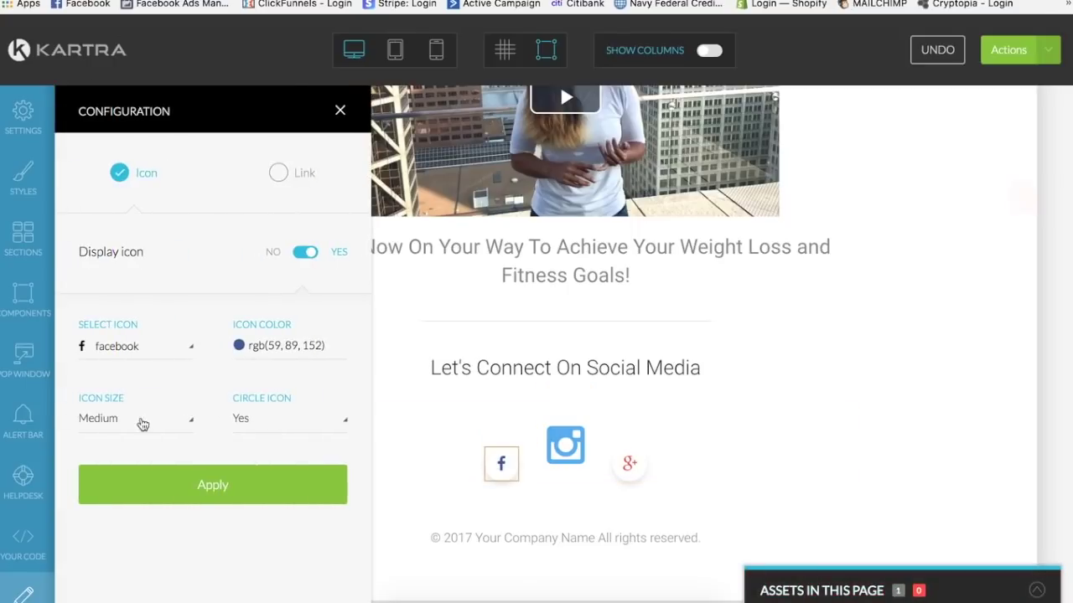
pyautogui.click(112, 420)
pyautogui.click(112, 564)
pyautogui.click(209, 498)
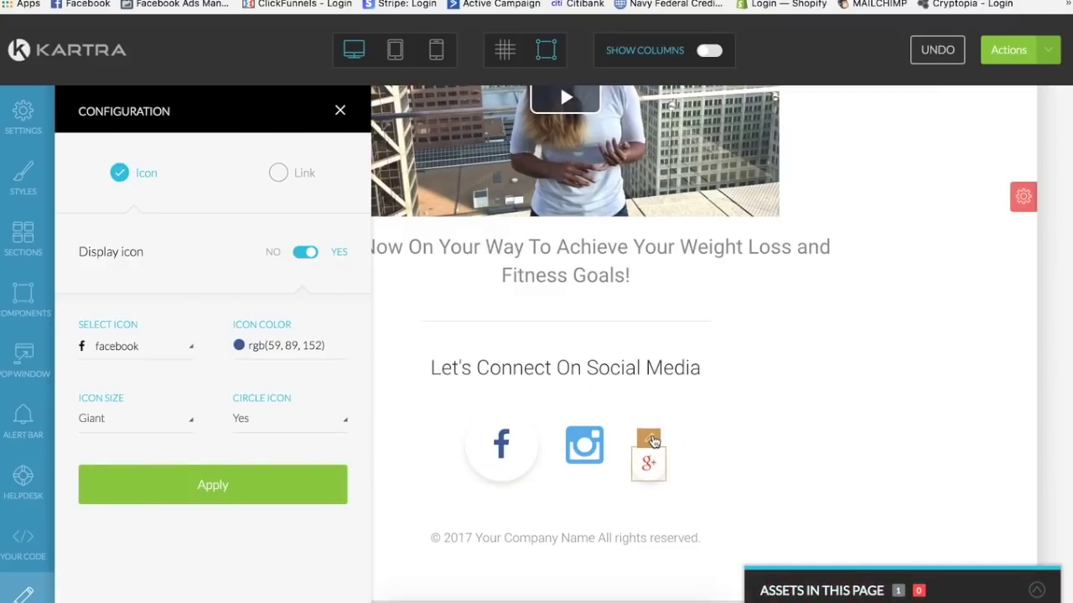
# Swap the Google+ icon for a youtube icon, Giant size, with Circle Icon set to No
pyautogui.click(652, 442)
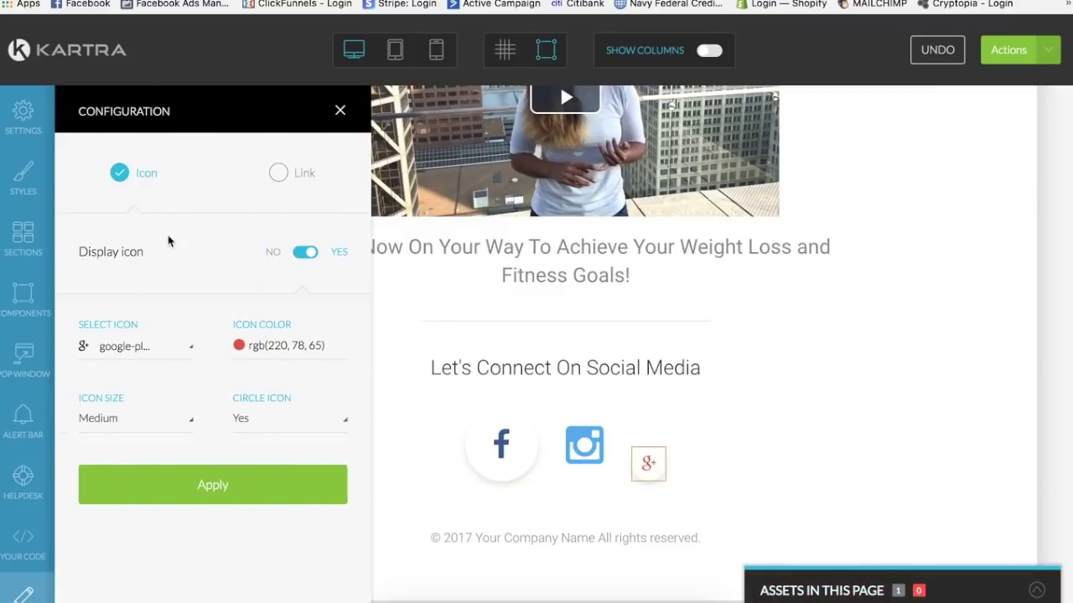
pyautogui.click(153, 350)
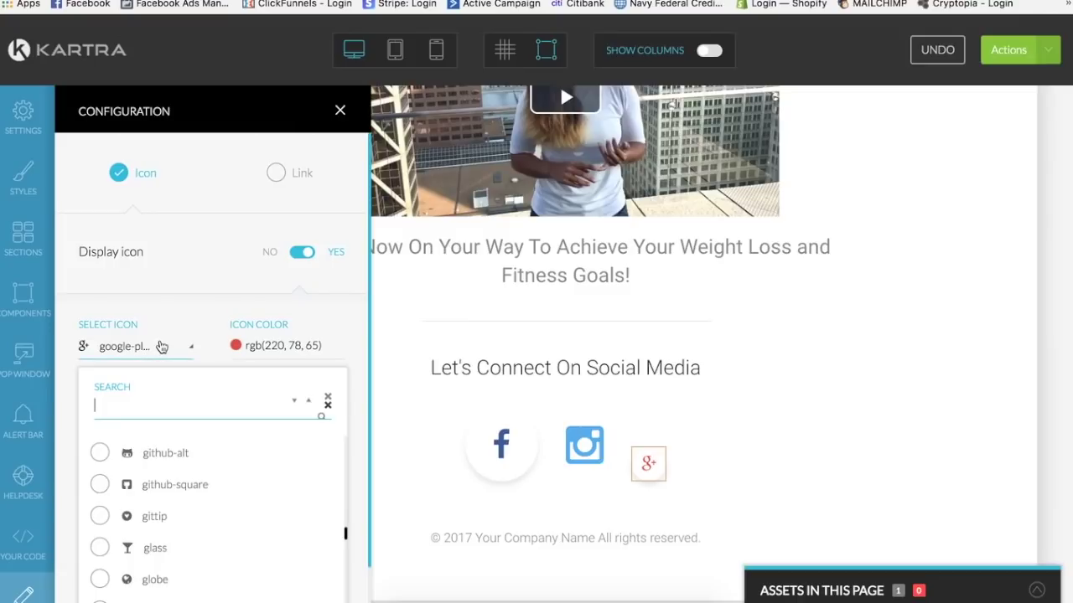
pyautogui.write('you')
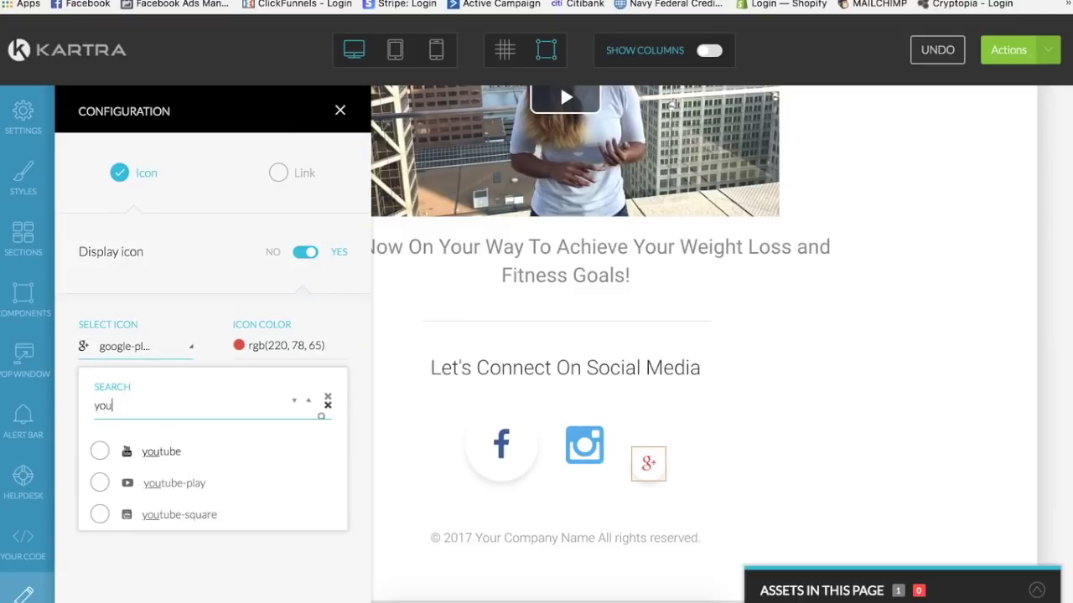
pyautogui.click(122, 458)
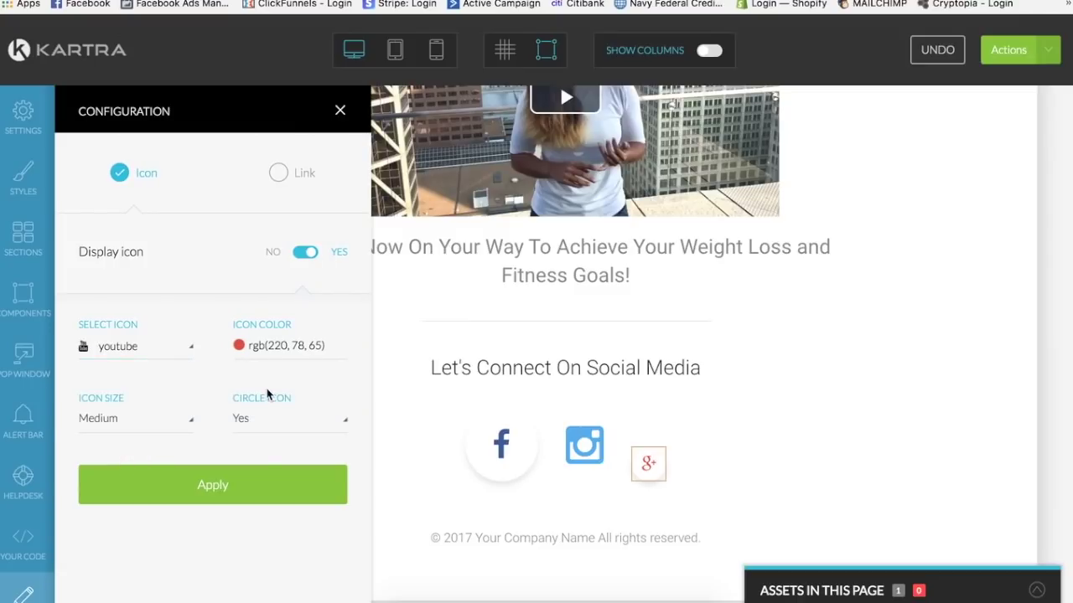
pyautogui.click(139, 425)
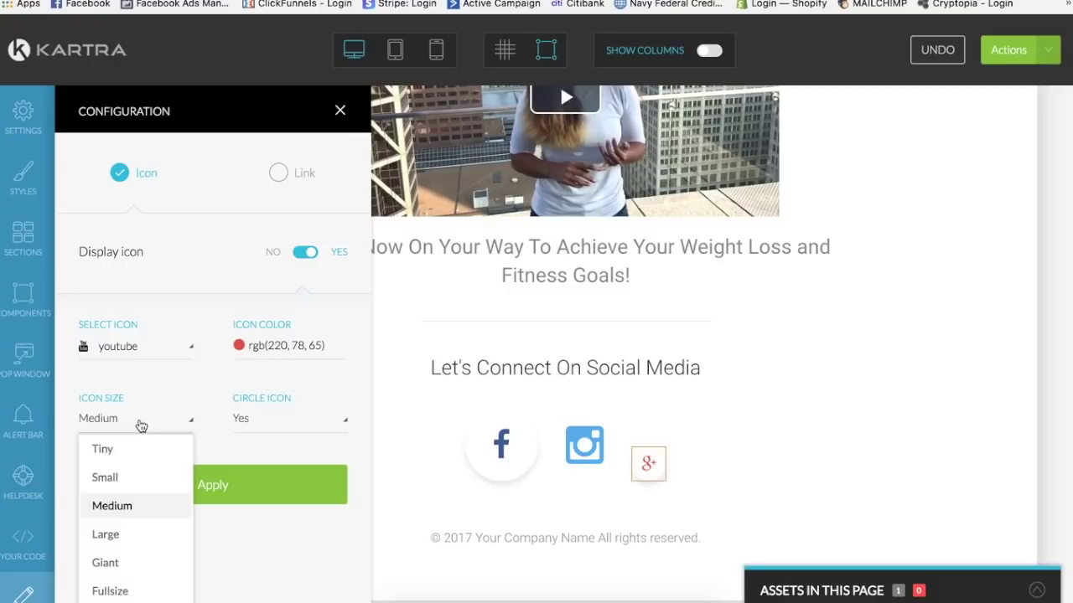
pyautogui.click(99, 566)
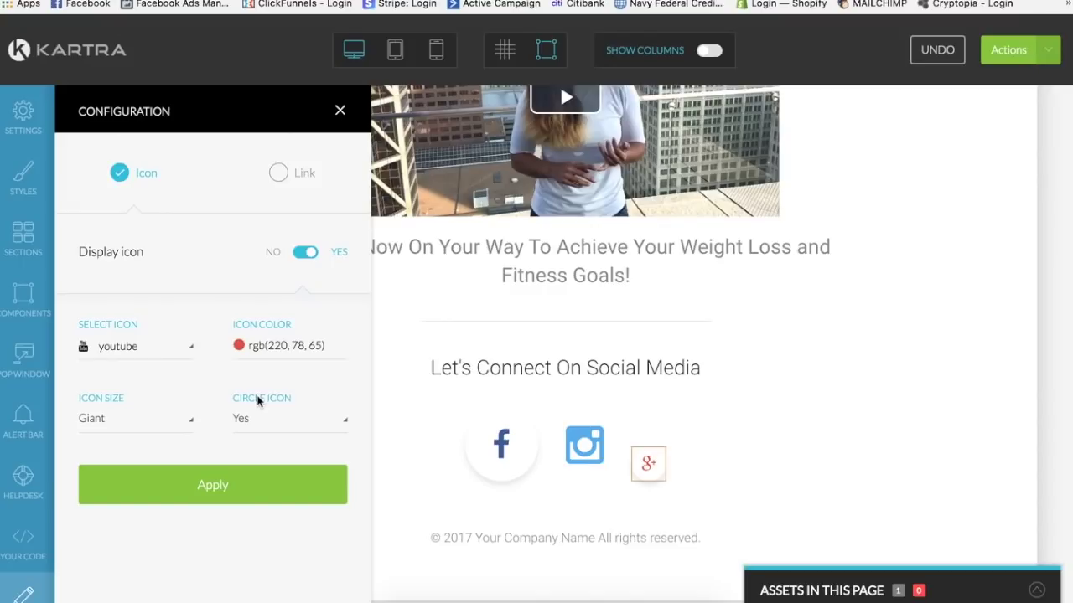
pyautogui.click(243, 421)
pyautogui.click(248, 449)
pyautogui.click(208, 485)
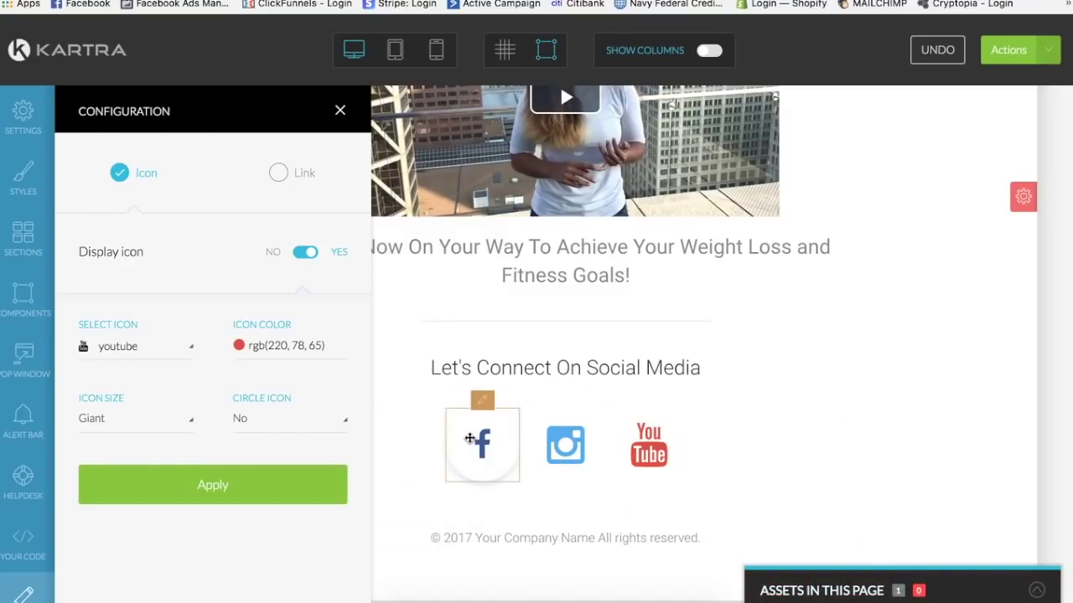
# Set the Facebook icon's link type to Custom URL and switch to the Facebook page tab
pyautogui.click(483, 413)
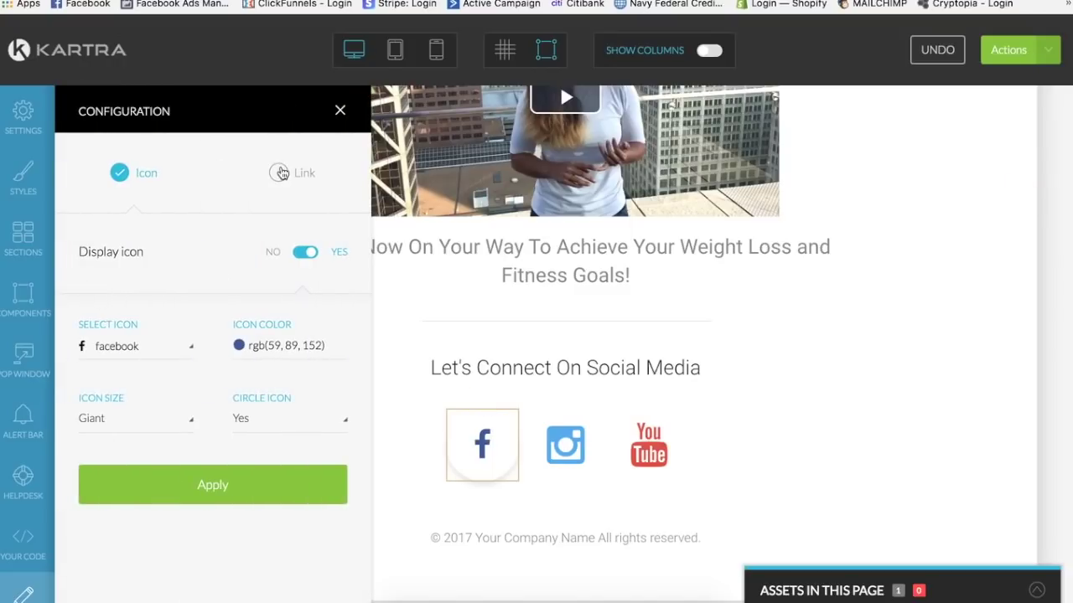
pyautogui.click(279, 173)
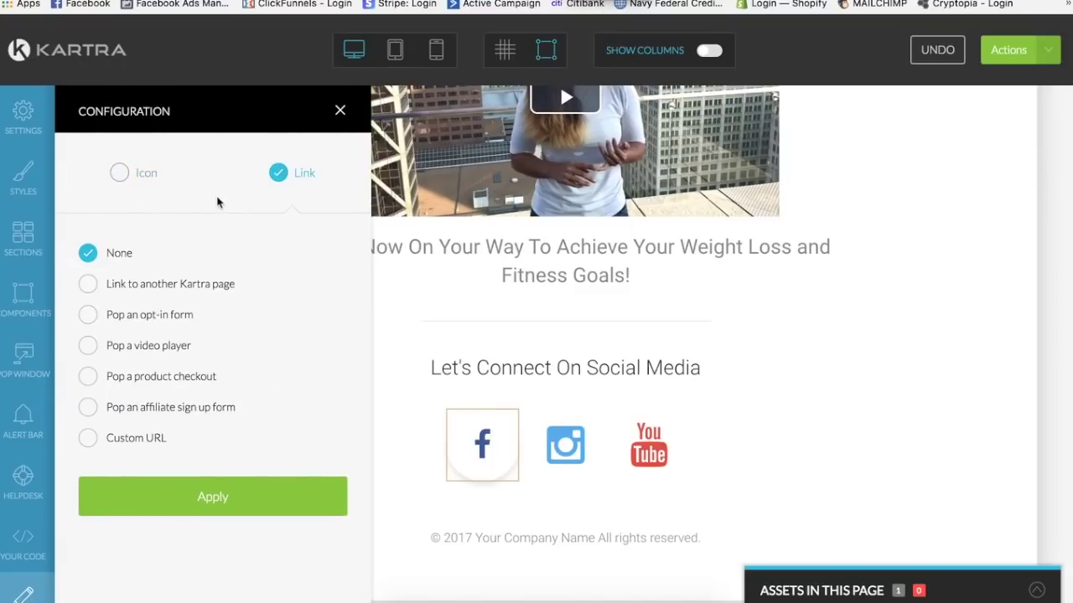
pyautogui.click(88, 438)
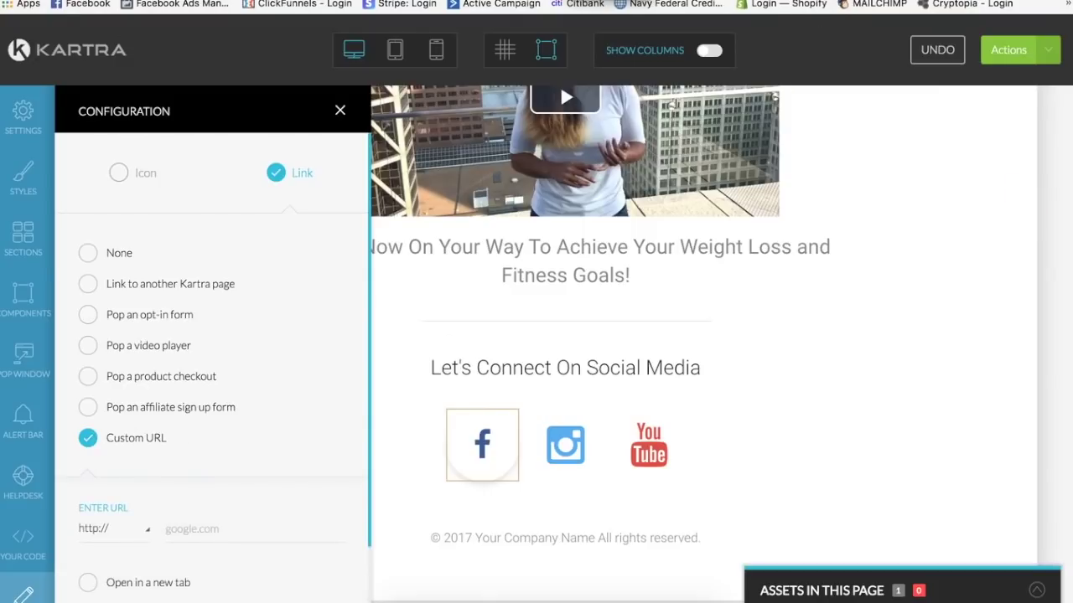
pyautogui.hotkey('ctrl', 'Tab')
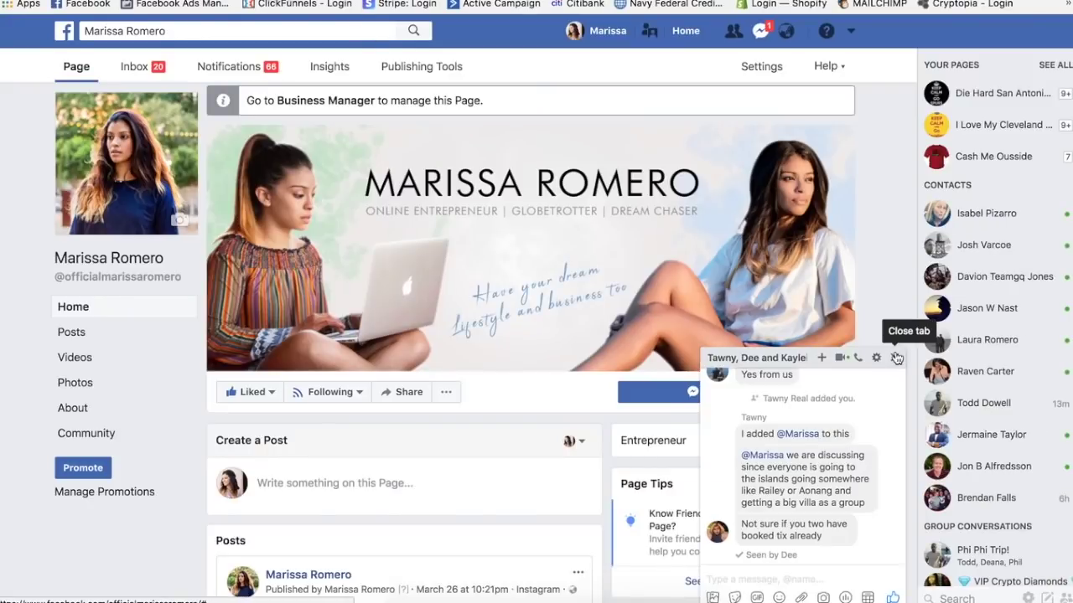
# Close the group chat popup and copy the Facebook business page's web address
pyautogui.click(895, 357)
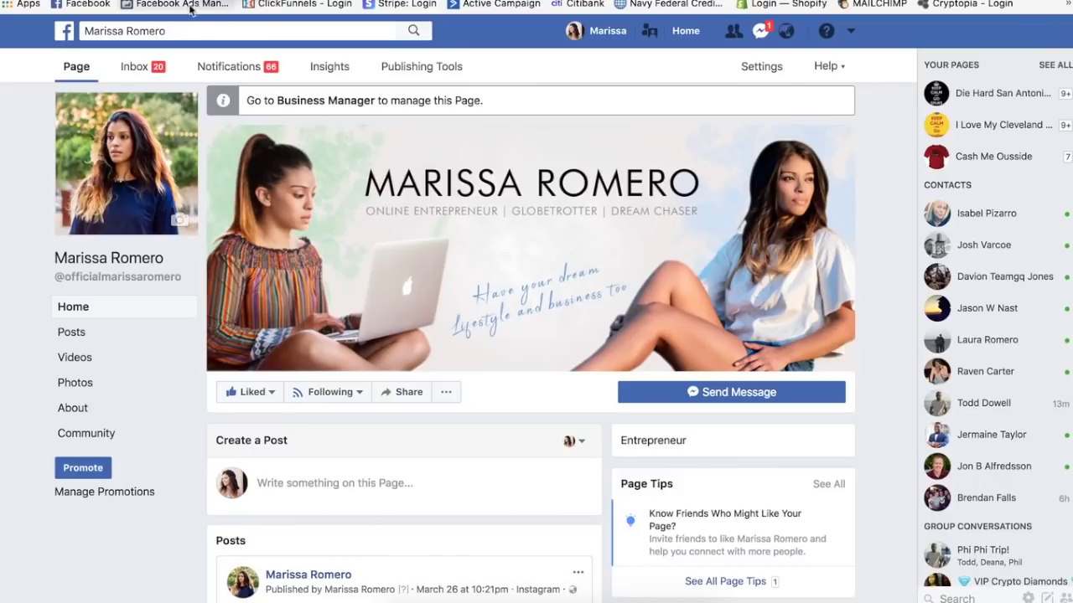
pyautogui.press('super+l')
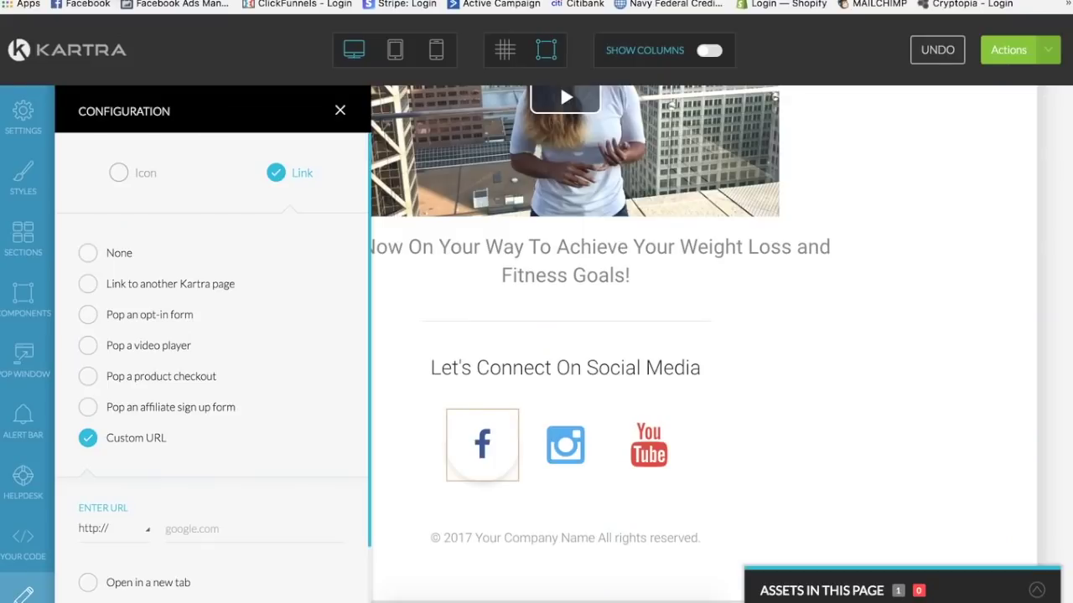
# Paste the Facebook page address as the icon's Custom URL, set to open in a new tab, and apply
pyautogui.press('super+v')
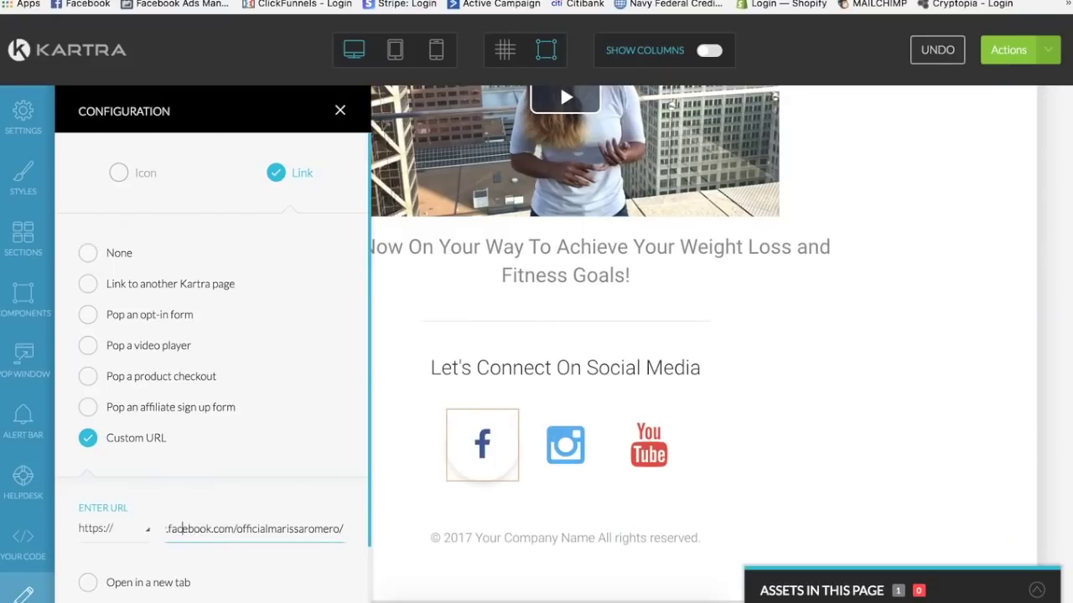
pyautogui.press('Left')
pyautogui.press('Left')
pyautogui.press('Left')
pyautogui.press('Left')
pyautogui.press('Left')
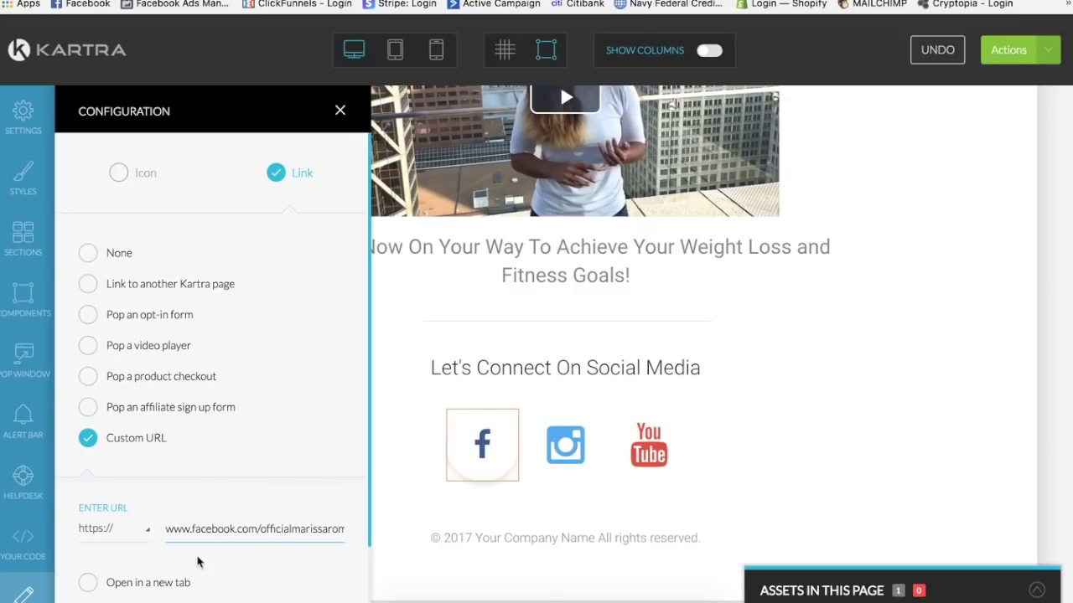
pyautogui.scroll(-2, 218, 536)
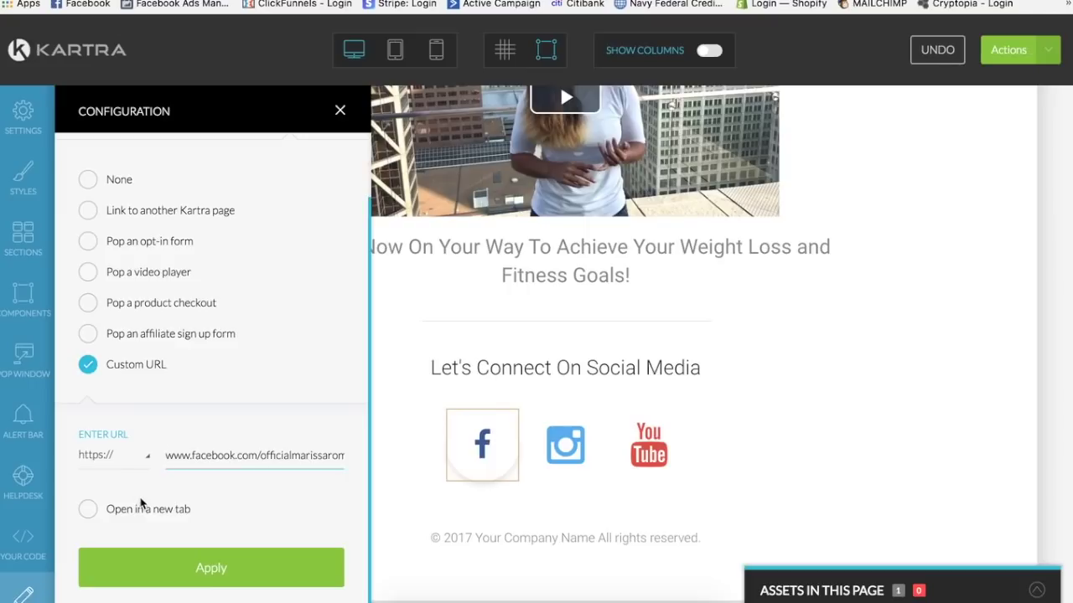
pyautogui.click(88, 510)
pyautogui.click(210, 565)
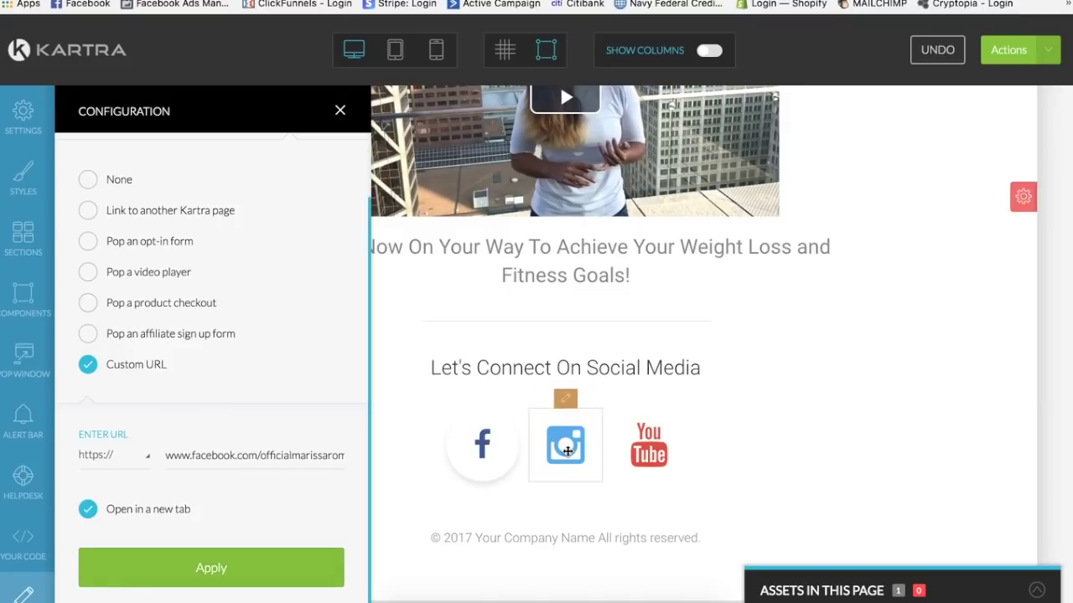
# Set the Instagram icon's link to Custom URL and copy the Instagram profile's web address
pyautogui.click(565, 436)
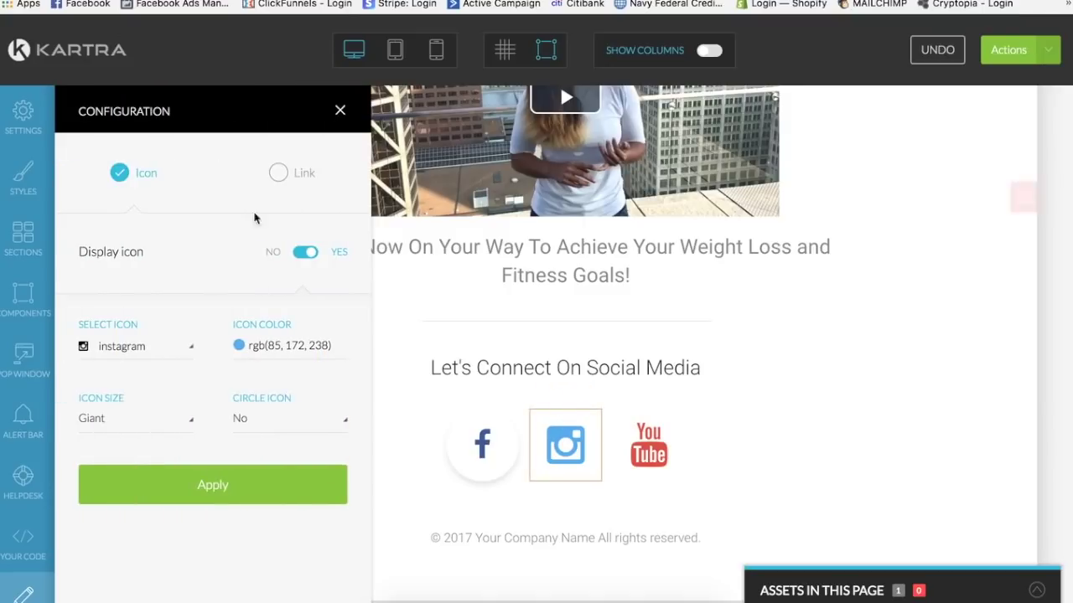
pyautogui.click(278, 173)
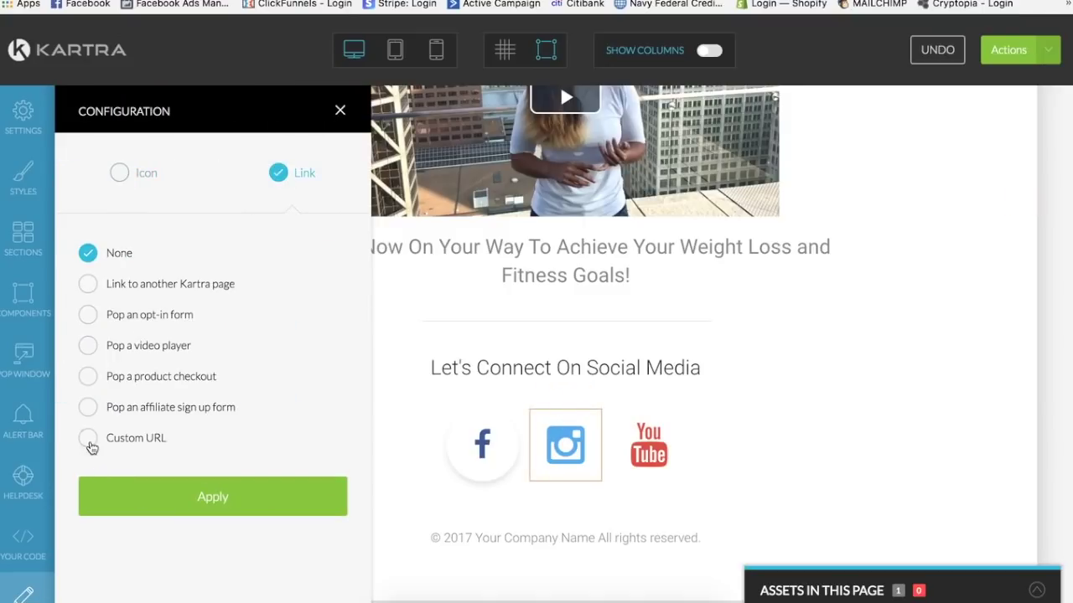
pyautogui.click(91, 442)
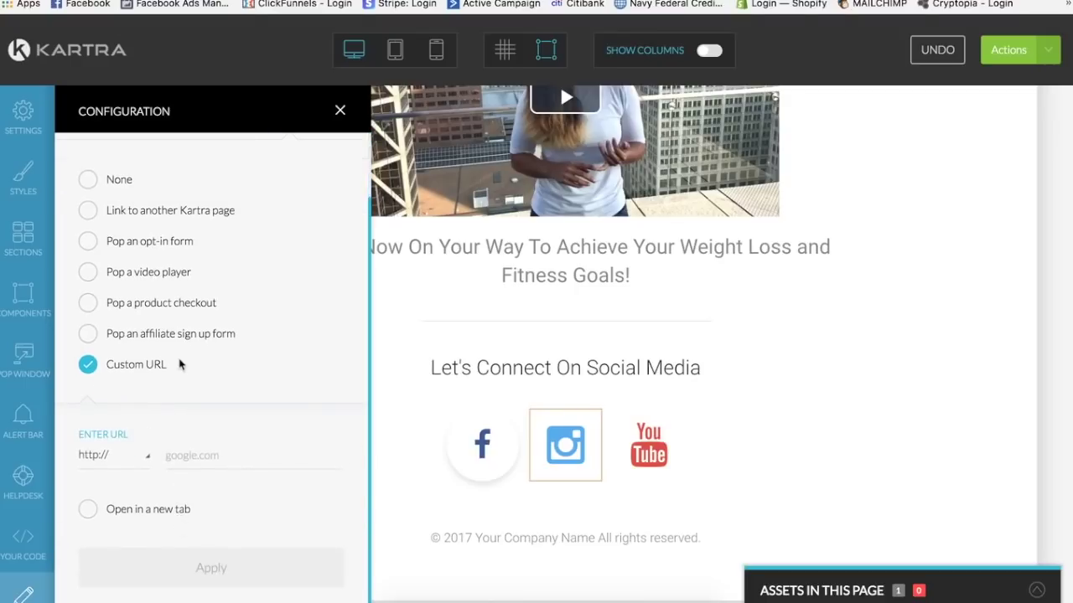
pyautogui.hotkey('ctrl', 'Tab')
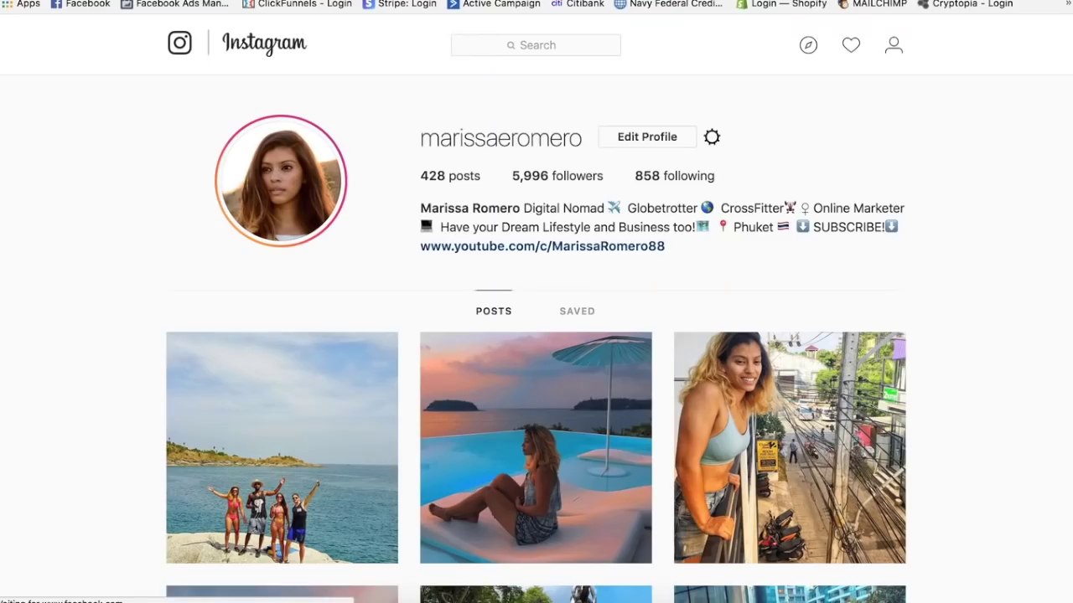
pyautogui.press('super+l')
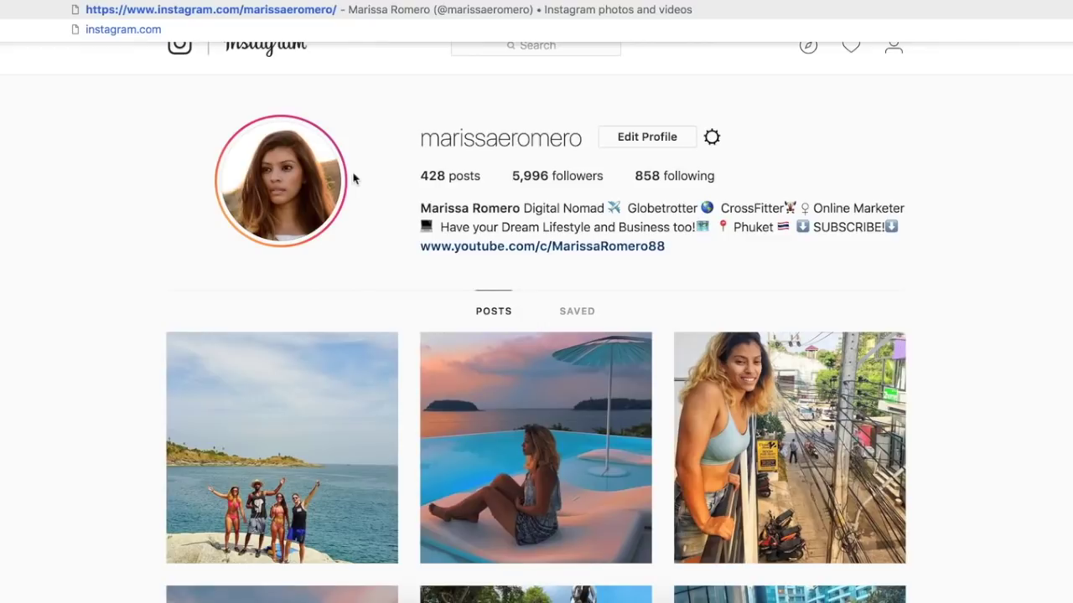
pyautogui.hotkey('ctrl', 'shift', 'Tab')
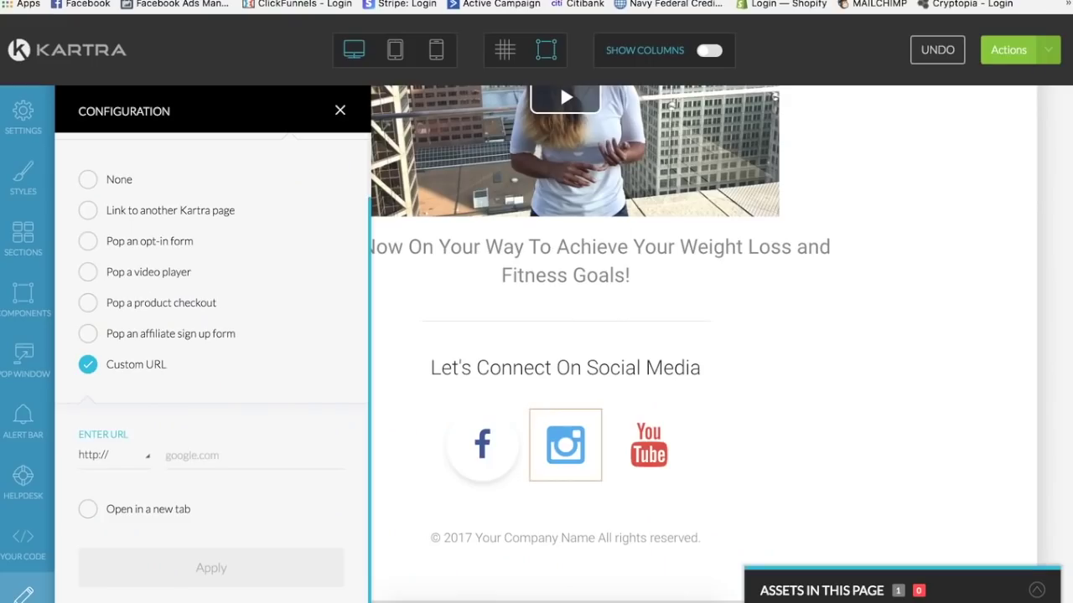
# Link the Instagram icon to the pasted profile address in a new tab, then select the bio's YouTube link
pyautogui.click(191, 459)
pyautogui.write('www.instagram.com/marissaeromero/')
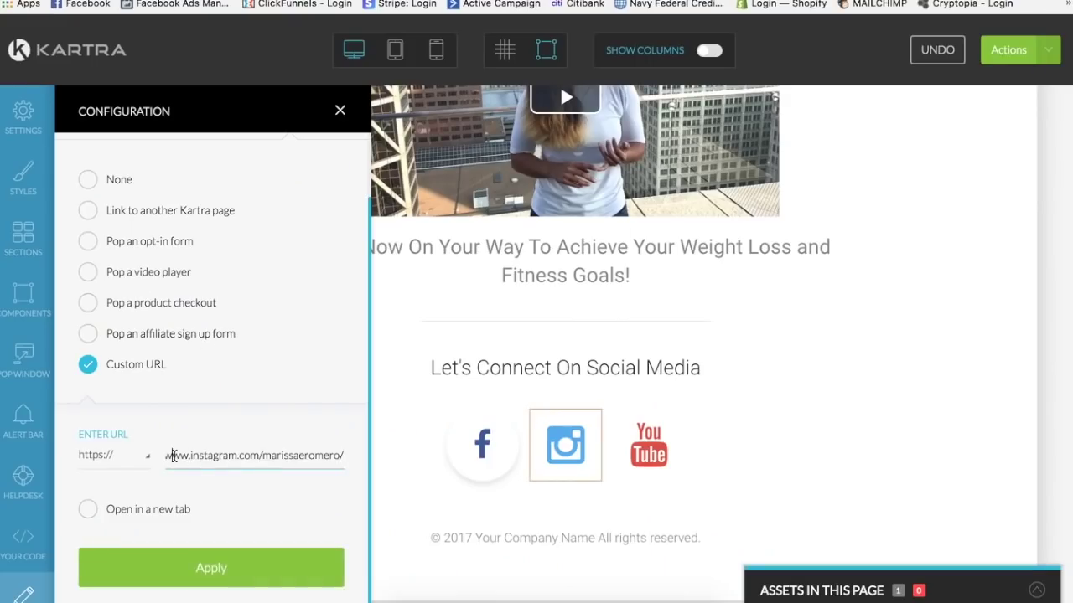
pyautogui.press('super+Left')
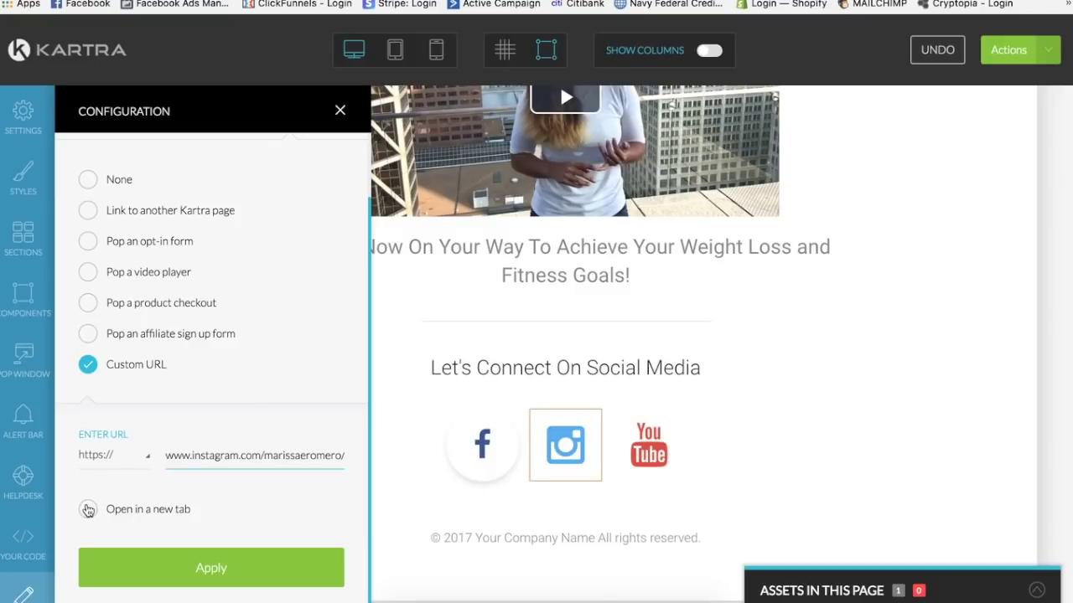
pyautogui.click(87, 509)
pyautogui.click(210, 575)
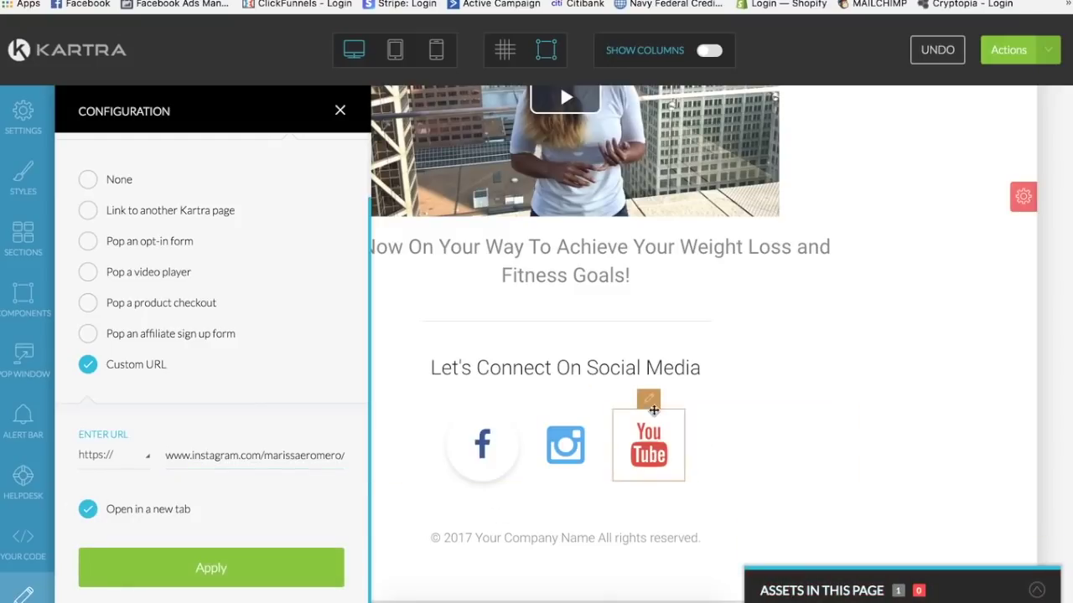
pyautogui.click(649, 402)
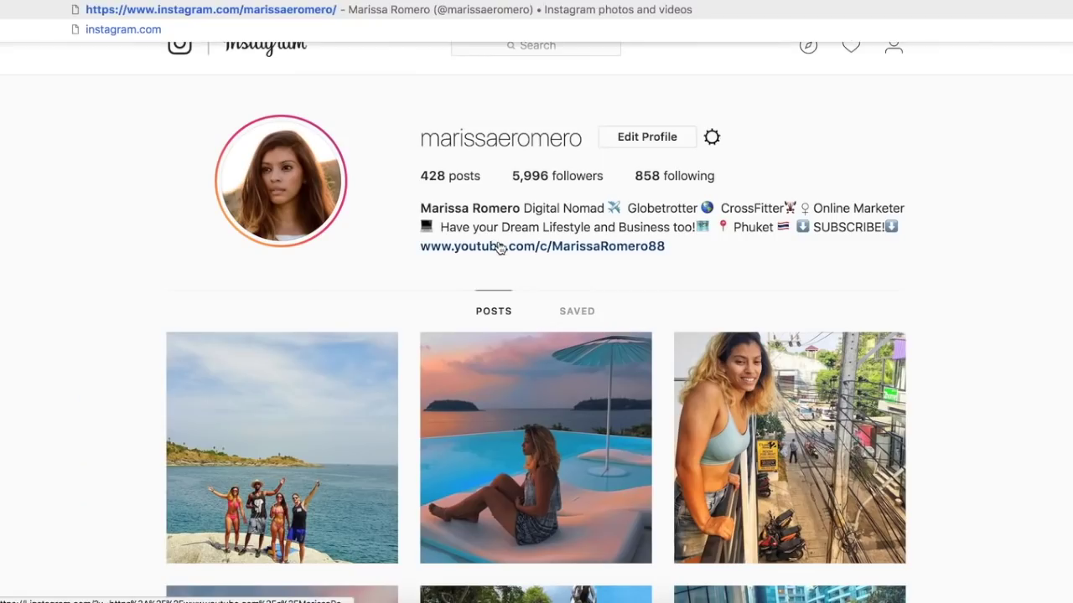
pyautogui.rightClick(498, 248)
# Copy the YouTube channel address and link the YouTube icon to it as a Custom URL opening in a new tab
pyautogui.click(518, 344)
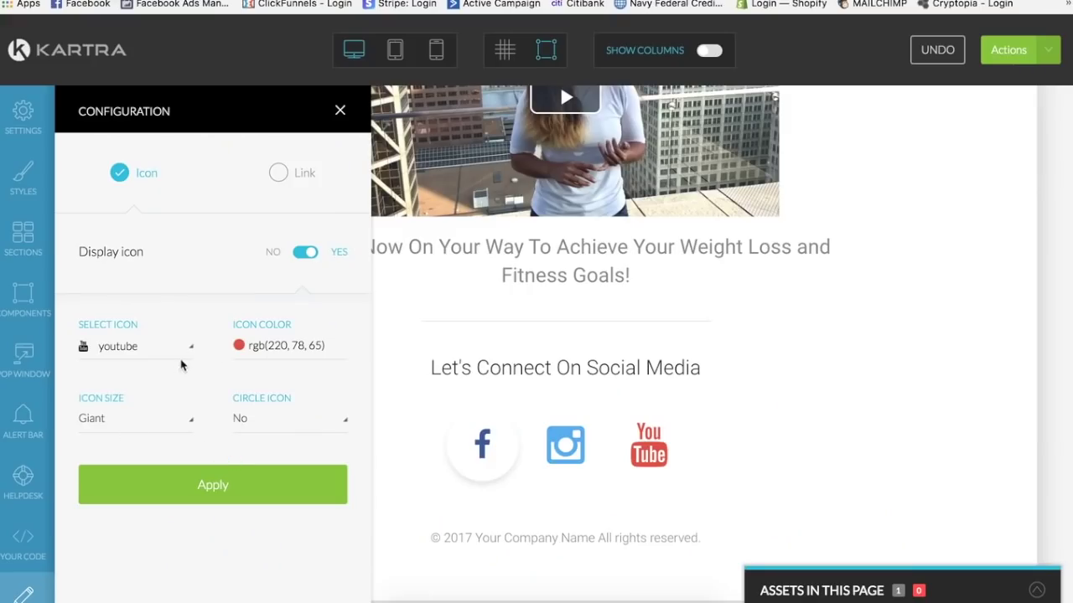
pyautogui.click(279, 172)
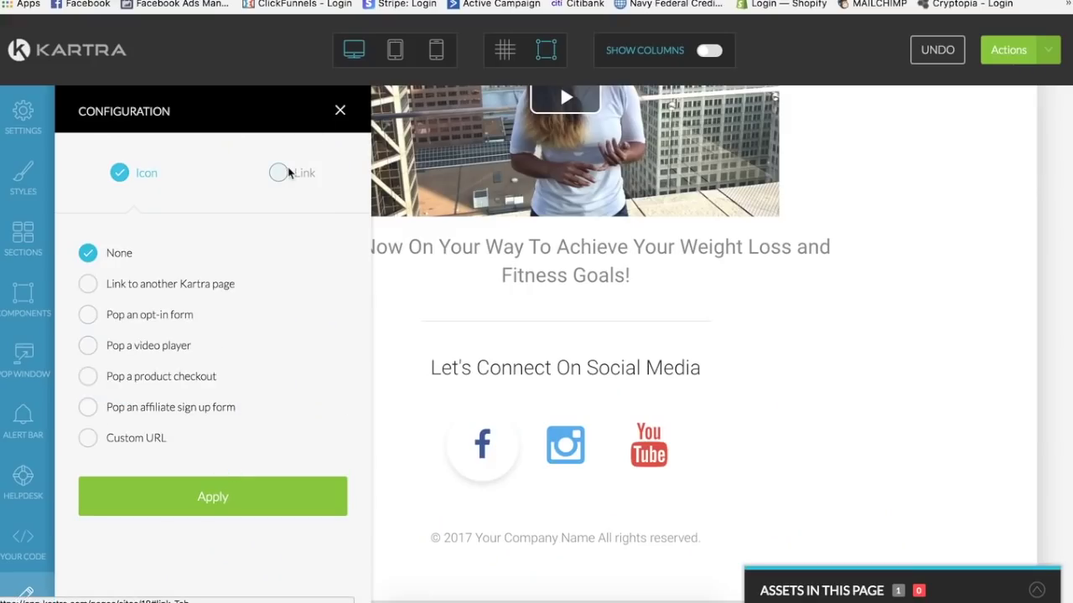
pyautogui.click(144, 442)
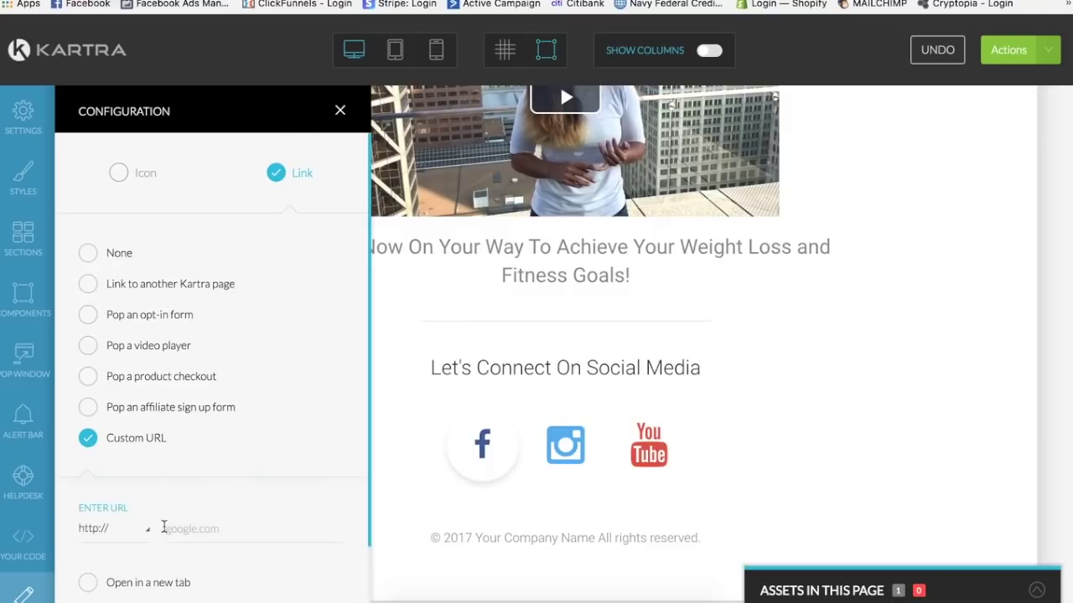
pyautogui.click(183, 530)
pyautogui.press('super+v')
pyautogui.scroll(-2, 95, 513)
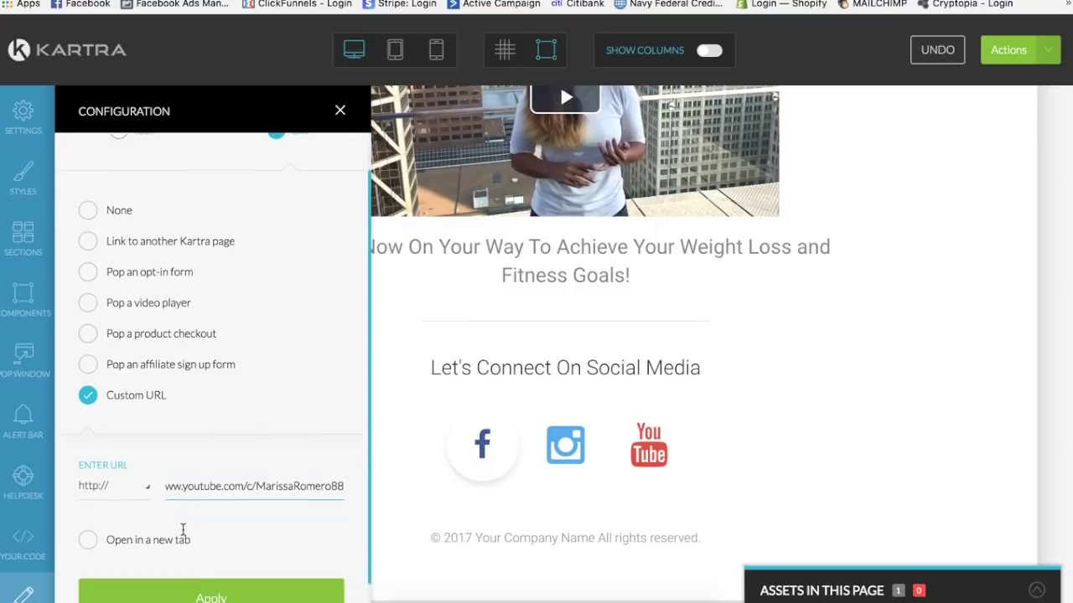
pyautogui.click(90, 511)
pyautogui.click(210, 568)
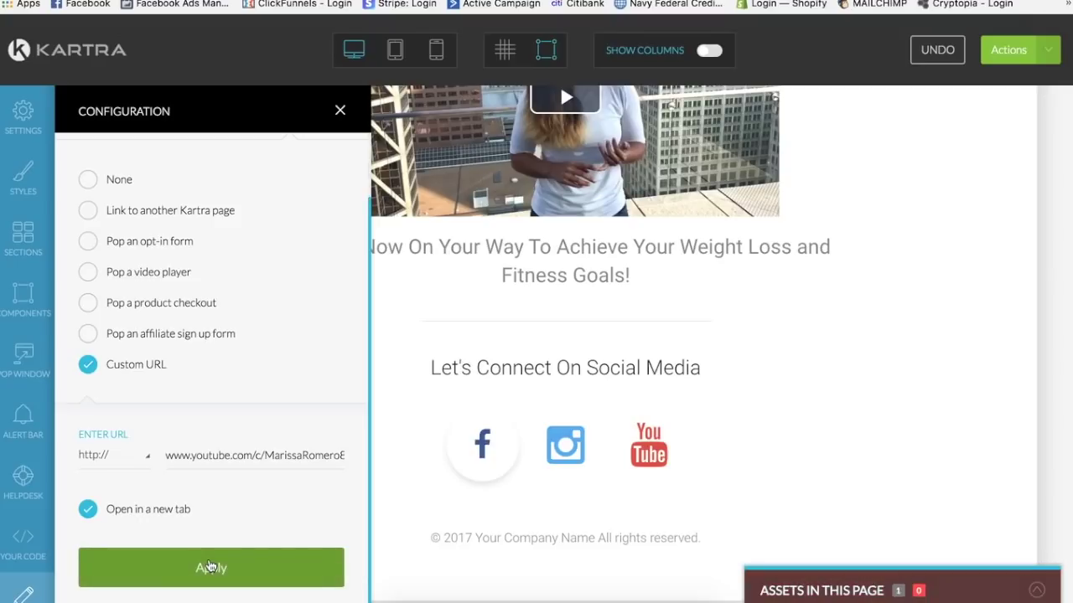
# Close the icon configuration panel and start editing the footer copyright text
pyautogui.click(340, 109)
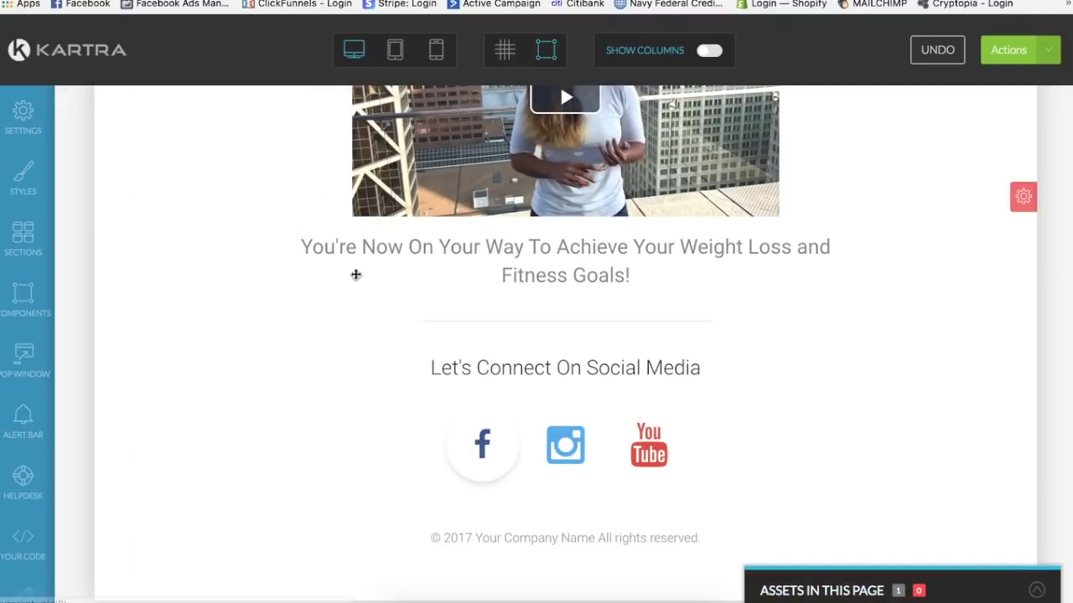
pyautogui.scroll(5, 506, 338)
pyautogui.scroll(2, 506, 338)
pyautogui.scroll(-5, 506, 338)
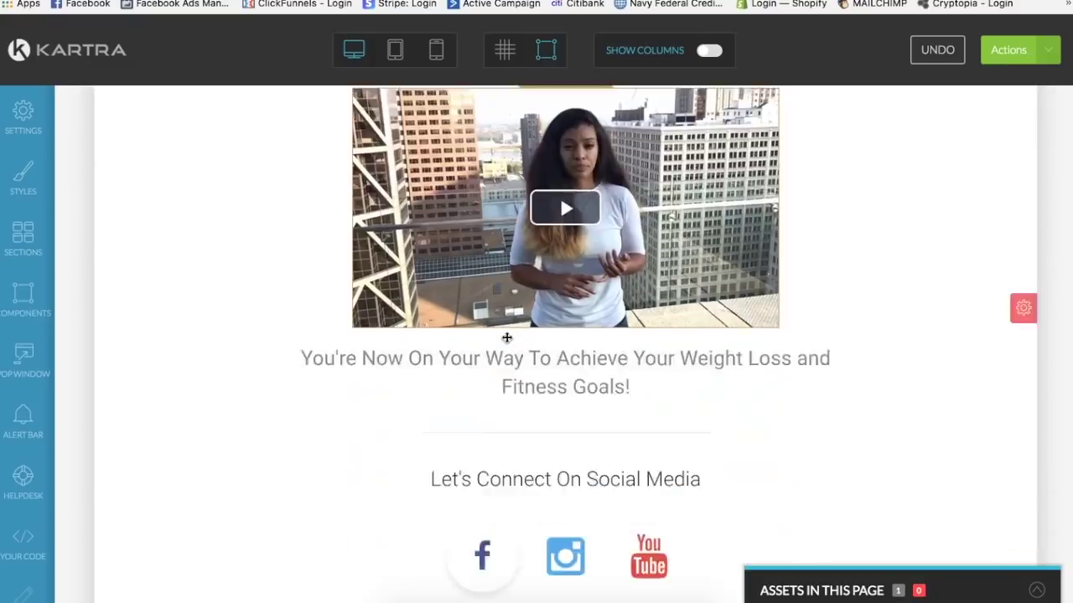
pyautogui.moveTo(556, 487)
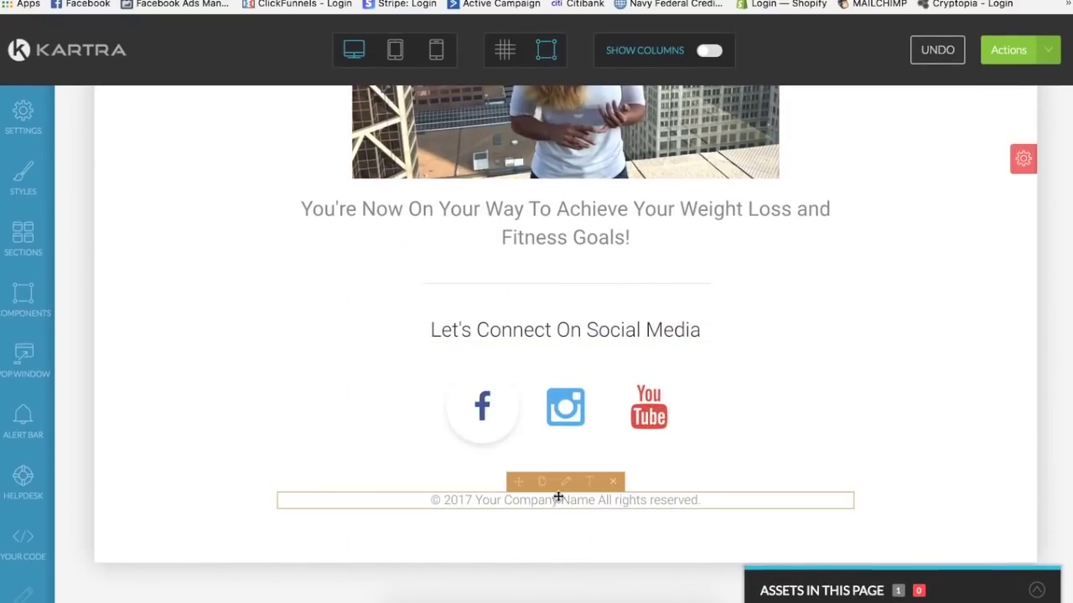
pyautogui.click(593, 484)
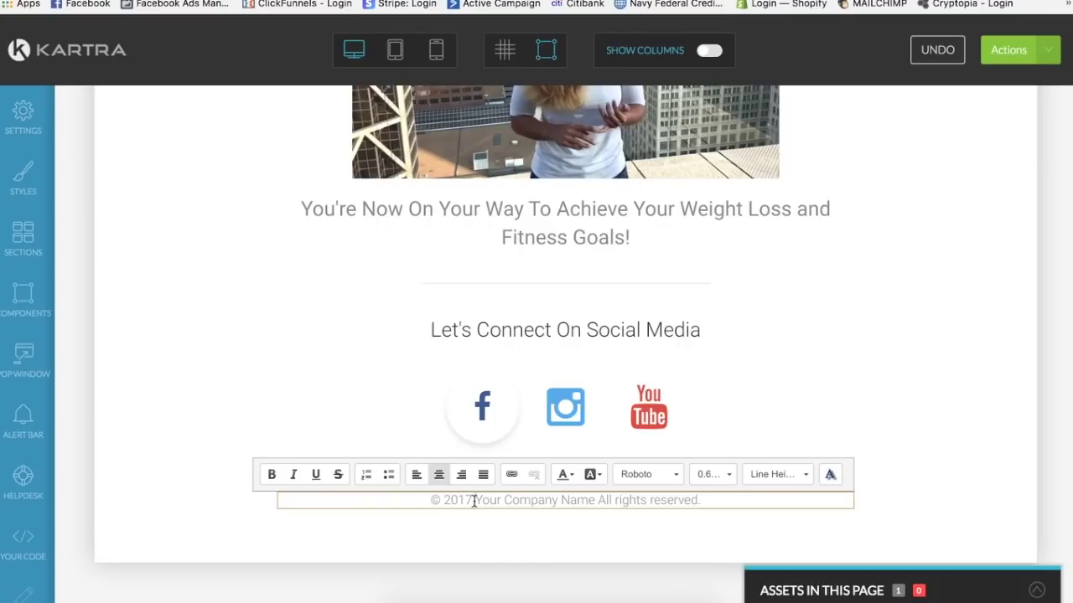
# Change the footer year to 2018 and replace Your Company Name with Limited Freedom LLC
pyautogui.click(473, 501)
pyautogui.press('BackSpace')
pyautogui.press('BackSpace')
pyautogui.write('18')
pyautogui.moveTo(482, 500); pyautogui.dragTo(590, 500)
pyautogui.write('Lim')
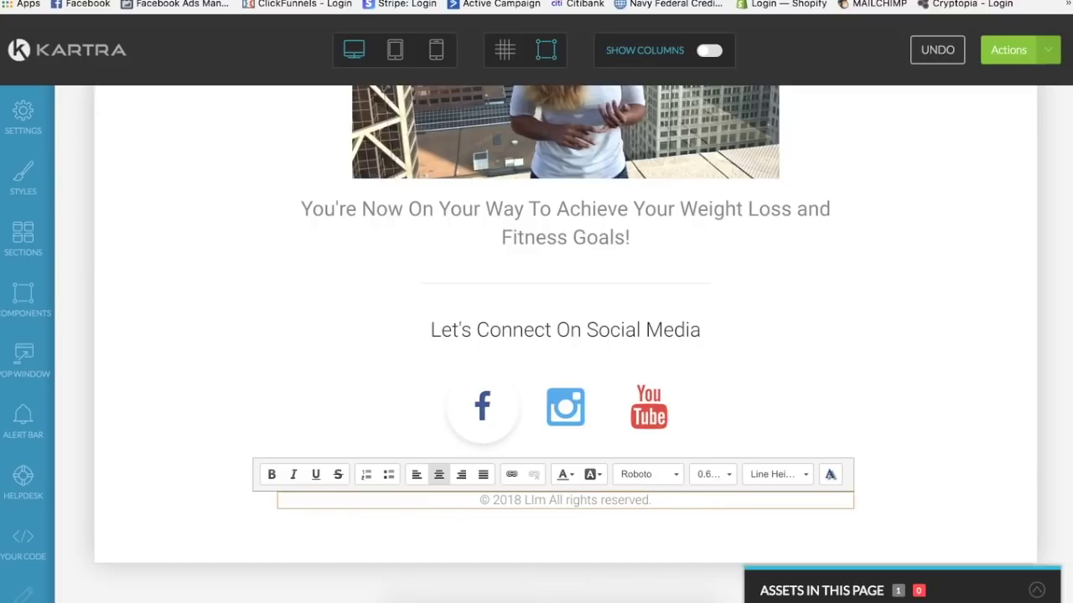
pyautogui.write('ite')
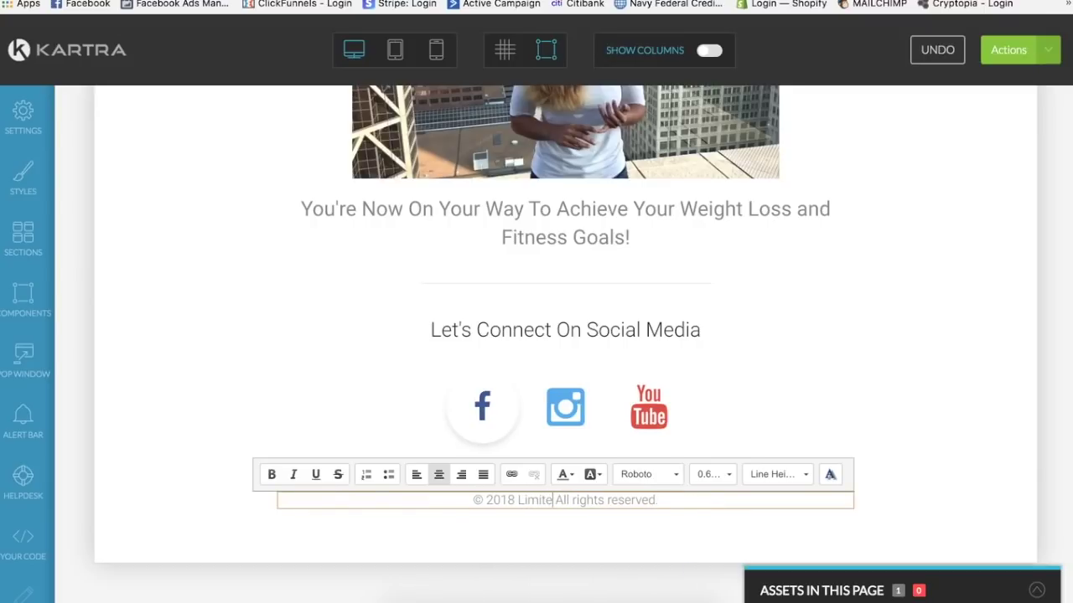
pyautogui.write('d Freedom LLC')
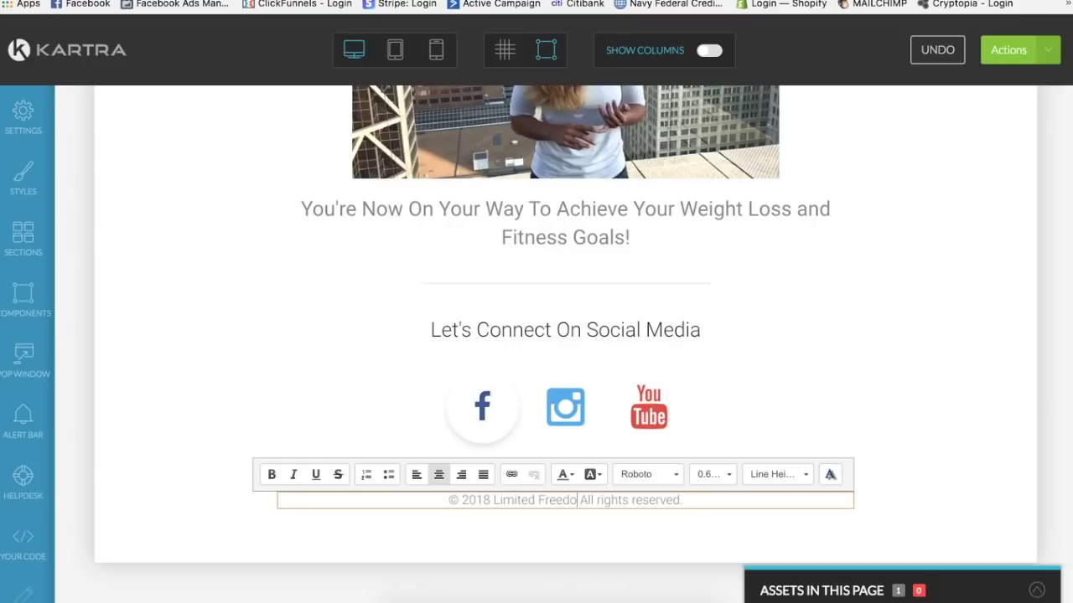
pyautogui.click(855, 438)
pyautogui.scroll(5, 961, 231)
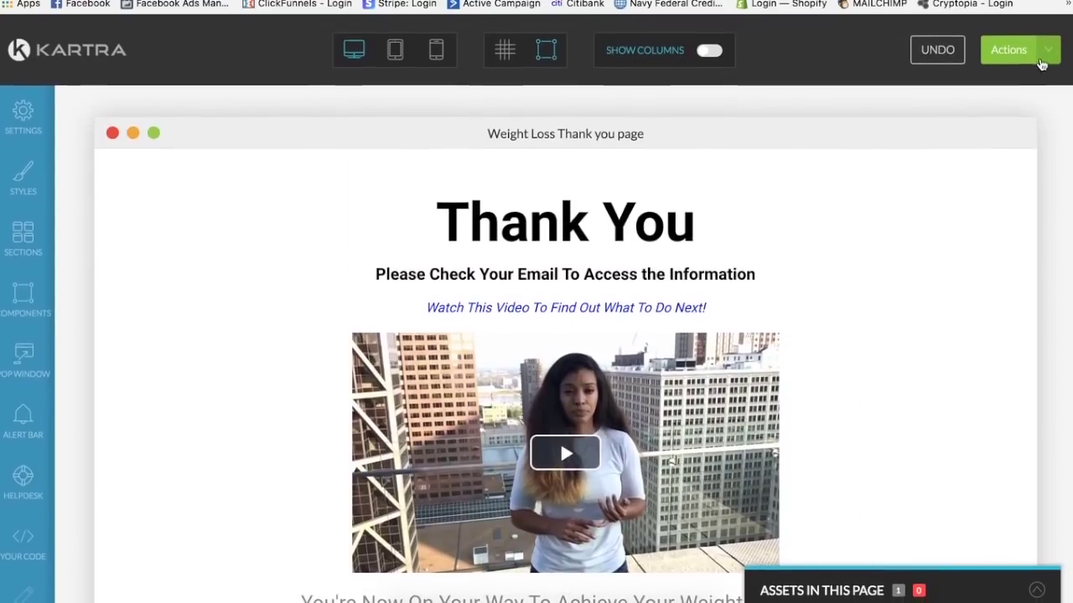
# Save the Weight Loss Thank you page's progress and dismiss the save confirmation
pyautogui.click(1048, 52)
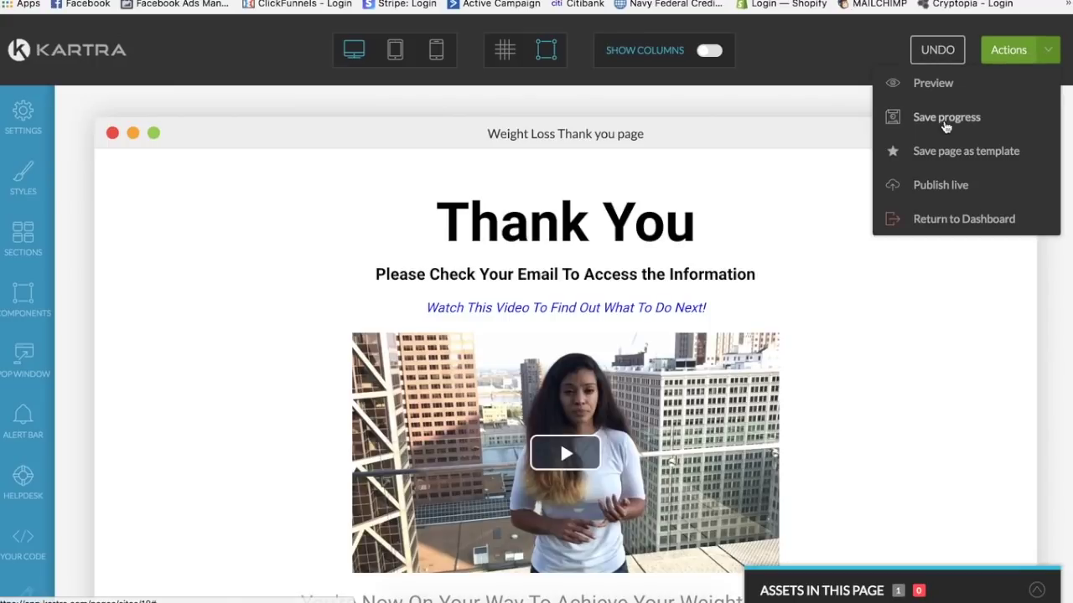
pyautogui.click(944, 121)
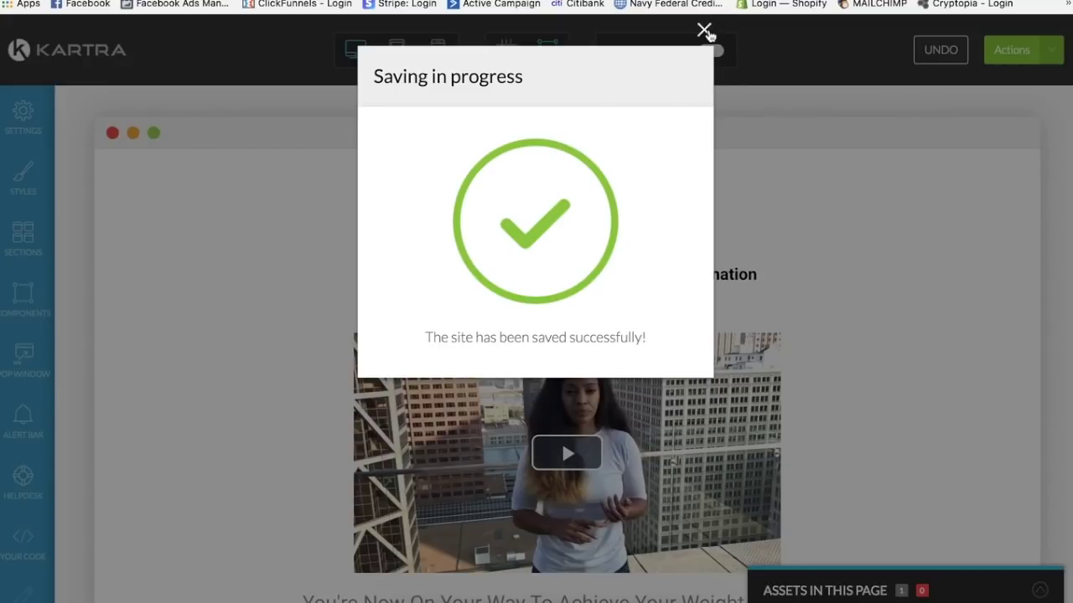
pyautogui.click(703, 30)
pyautogui.scroll(-2, 919, 210)
pyautogui.scroll(2, 919, 208)
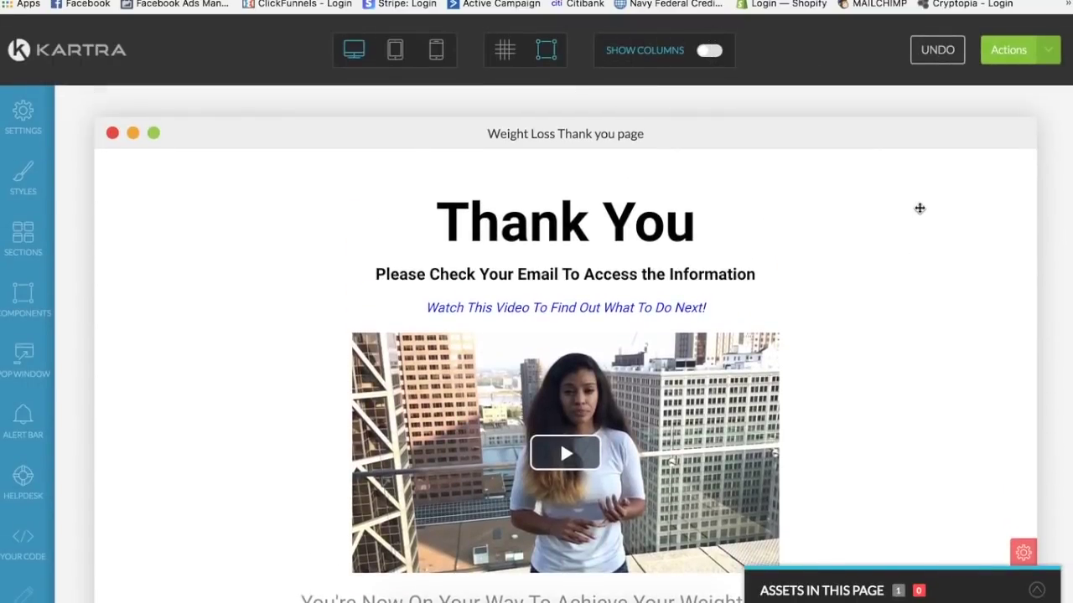
pyautogui.scroll(-6, 920, 207)
pyautogui.scroll(7, 919, 208)
pyautogui.scroll(-1, 919, 208)
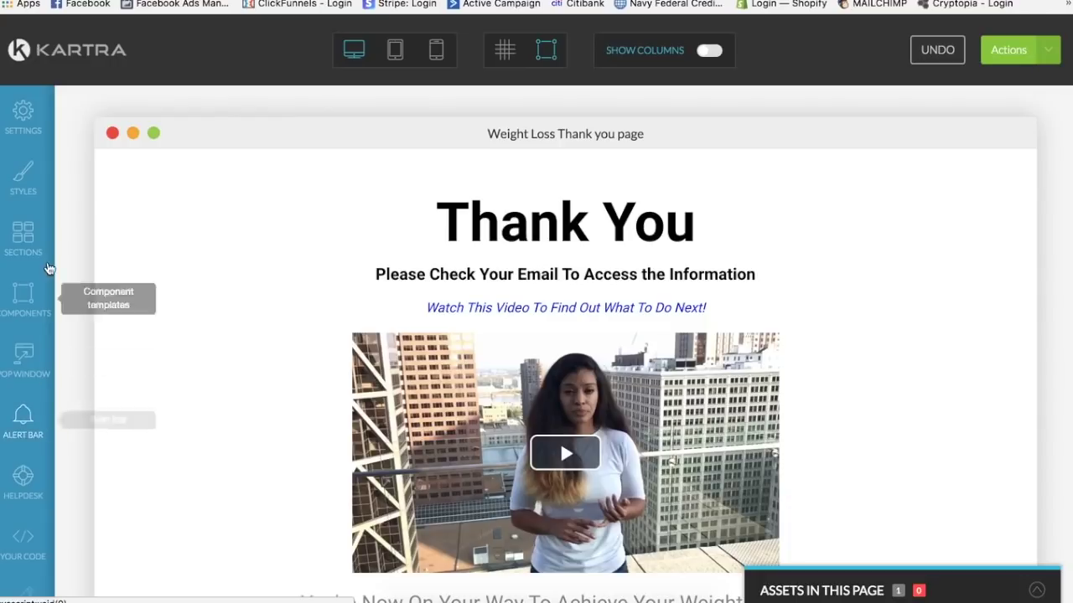
pyautogui.click(1043, 52)
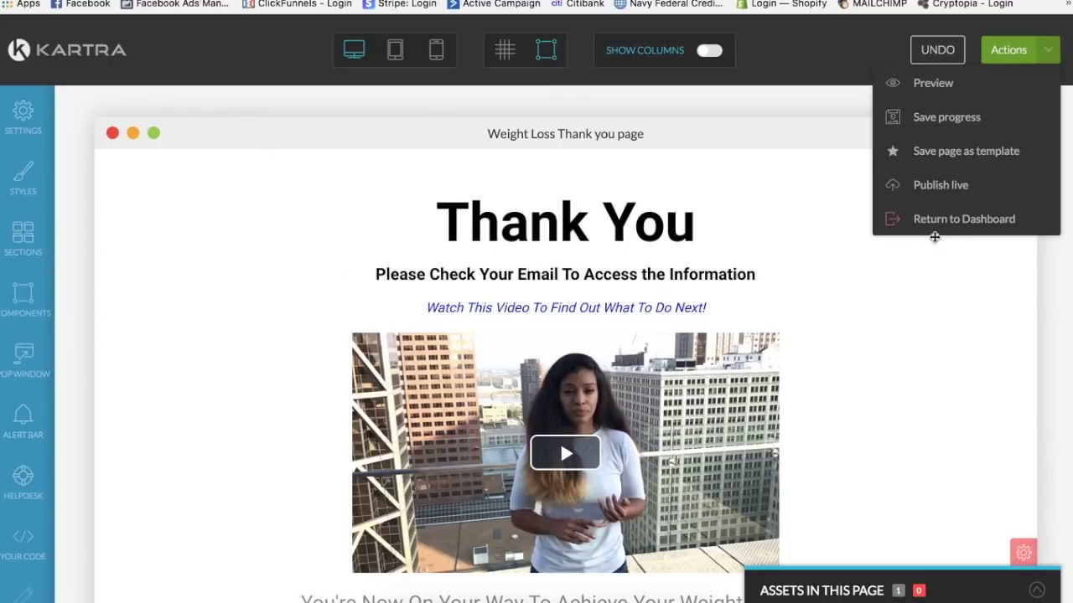
# Publish the thank-you page live and copy its public page link
pyautogui.click(941, 186)
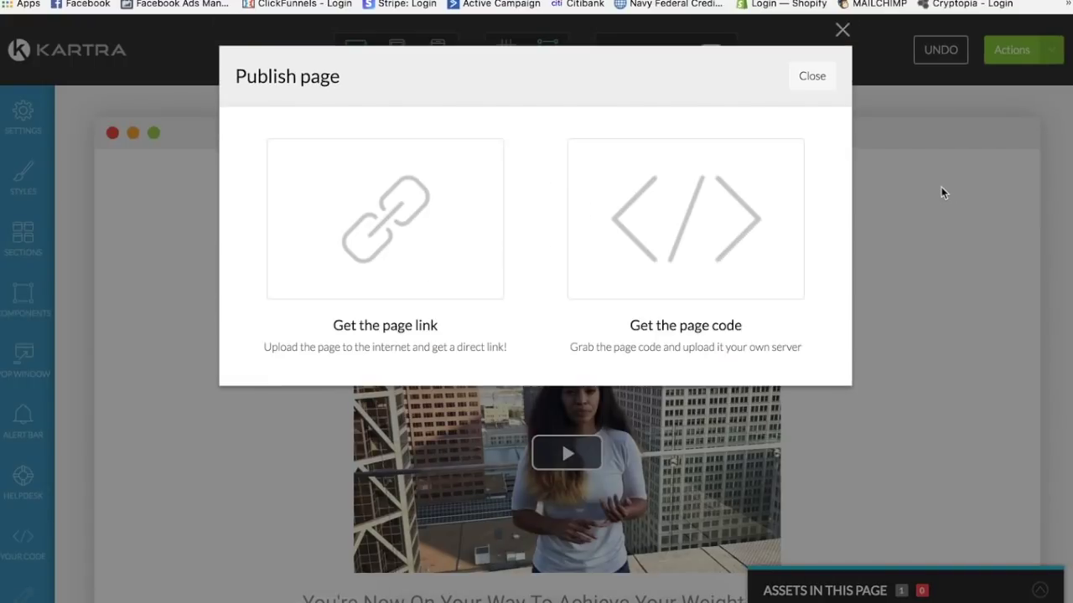
pyautogui.click(399, 233)
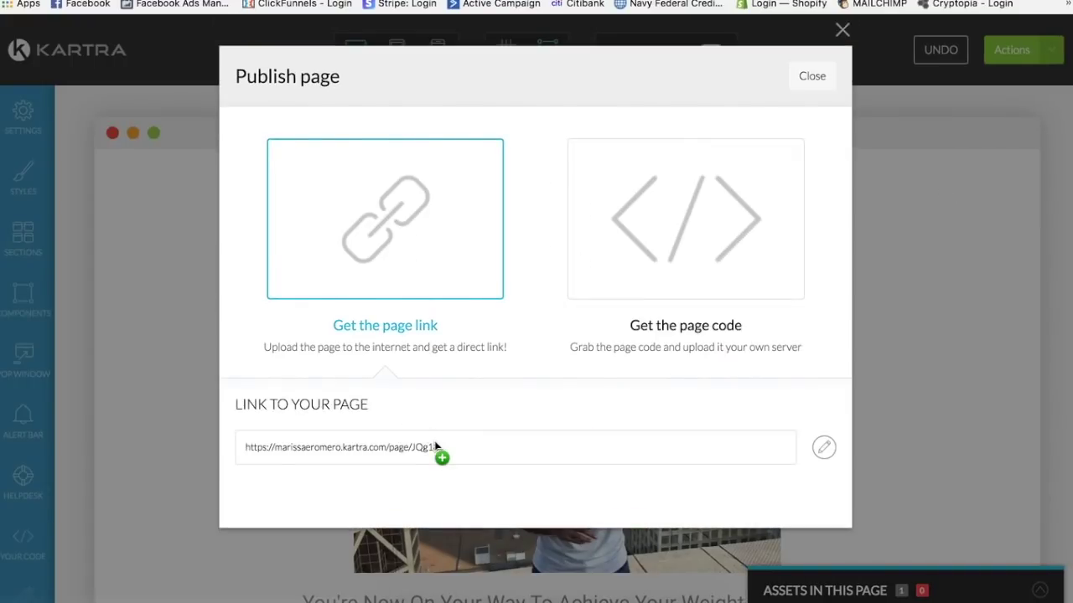
pyautogui.moveTo(448, 459); pyautogui.dragTo(211, 415)
pyautogui.hotkey('ctrl', 'c')
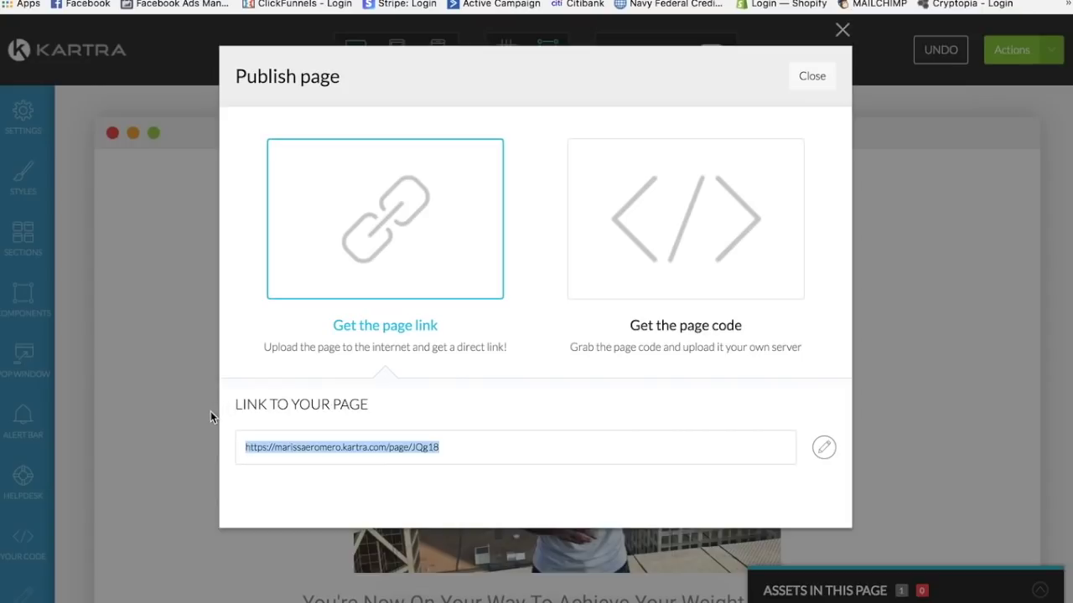
pyautogui.click(820, 76)
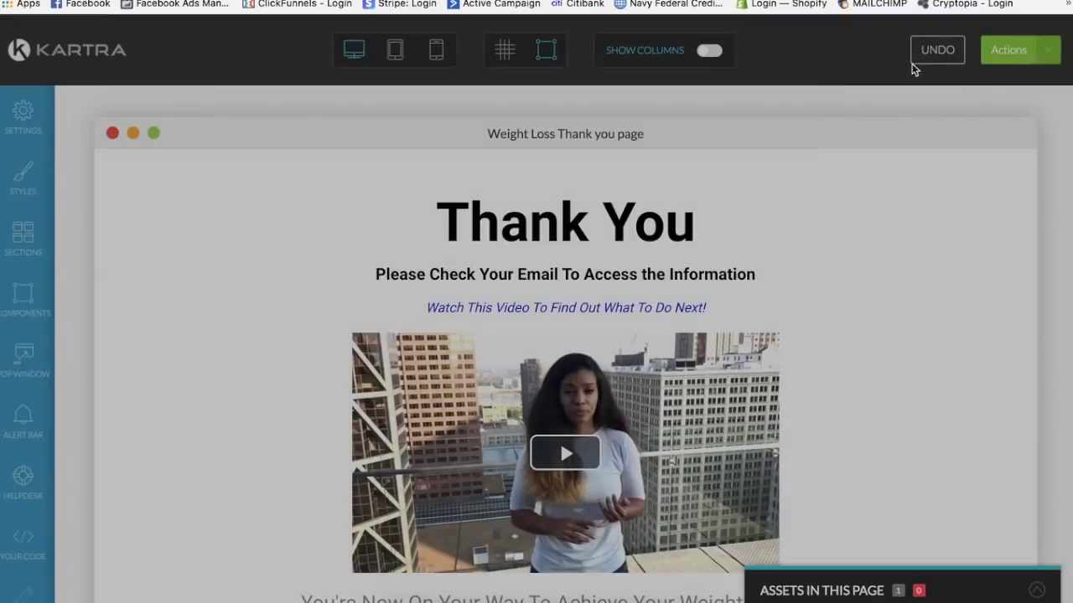
# Leave the page editor and return to the Pages dashboard
pyautogui.click(1051, 58)
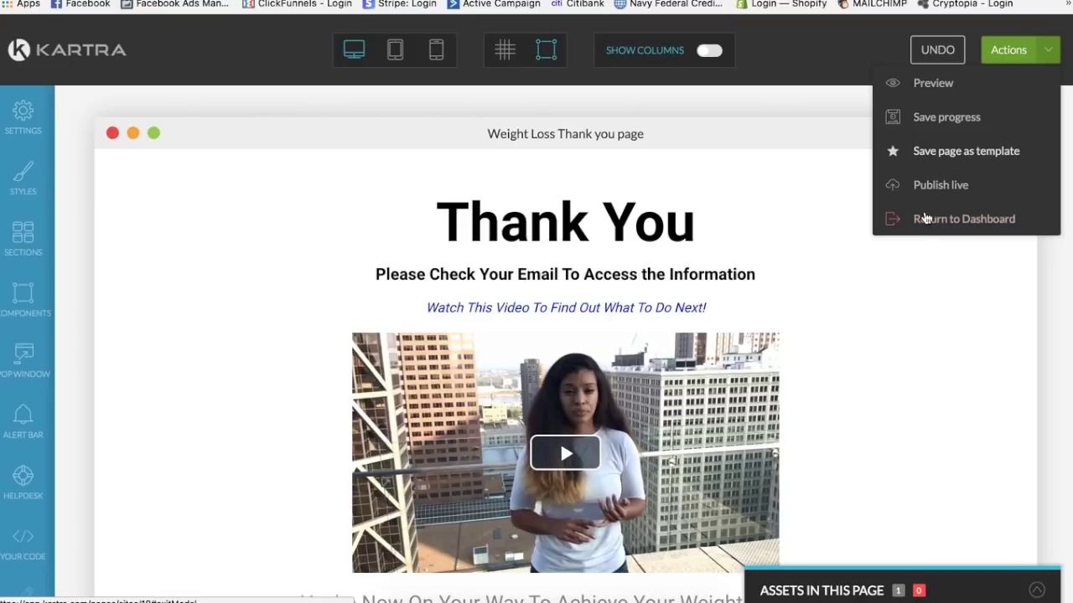
pyautogui.click(931, 223)
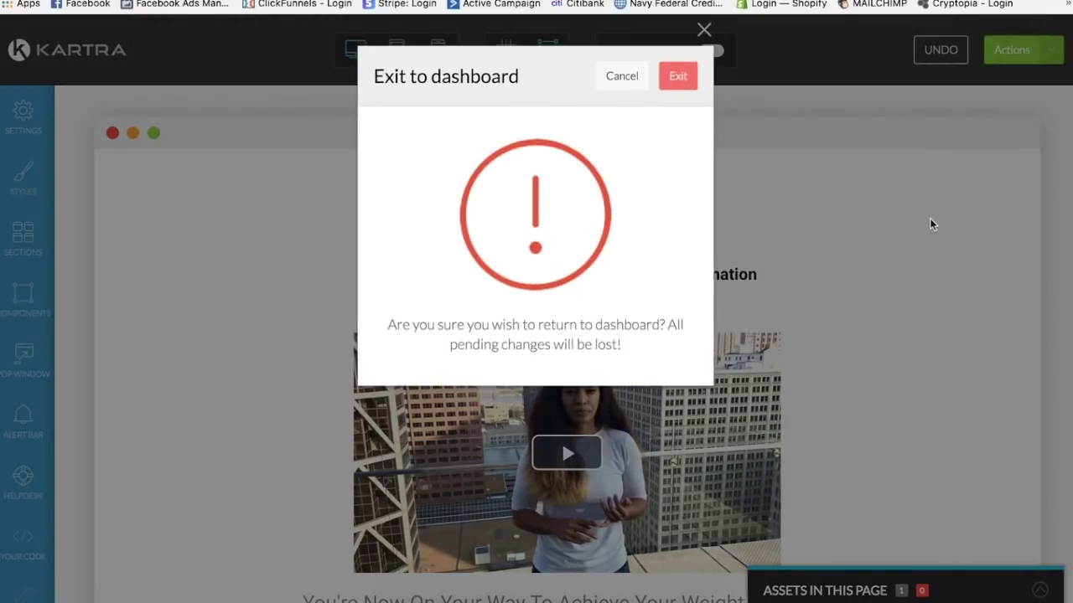
pyautogui.click(675, 76)
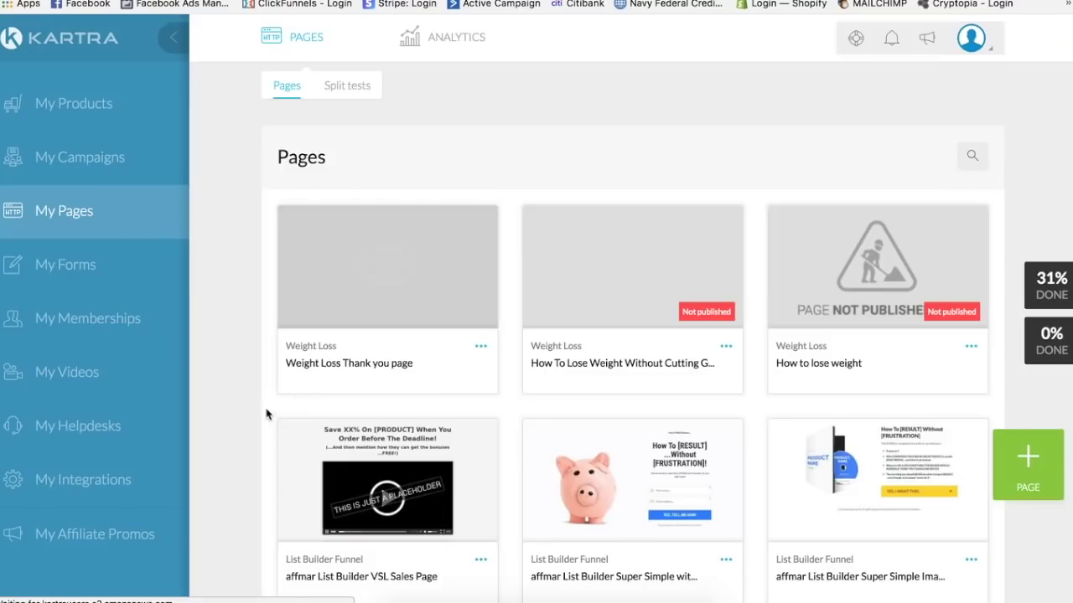
# Open the How To Lose Weight opt-in form for editing and advance to its Confirmation step
pyautogui.scroll(-3, 222, 427)
pyautogui.moveTo(312, 313)
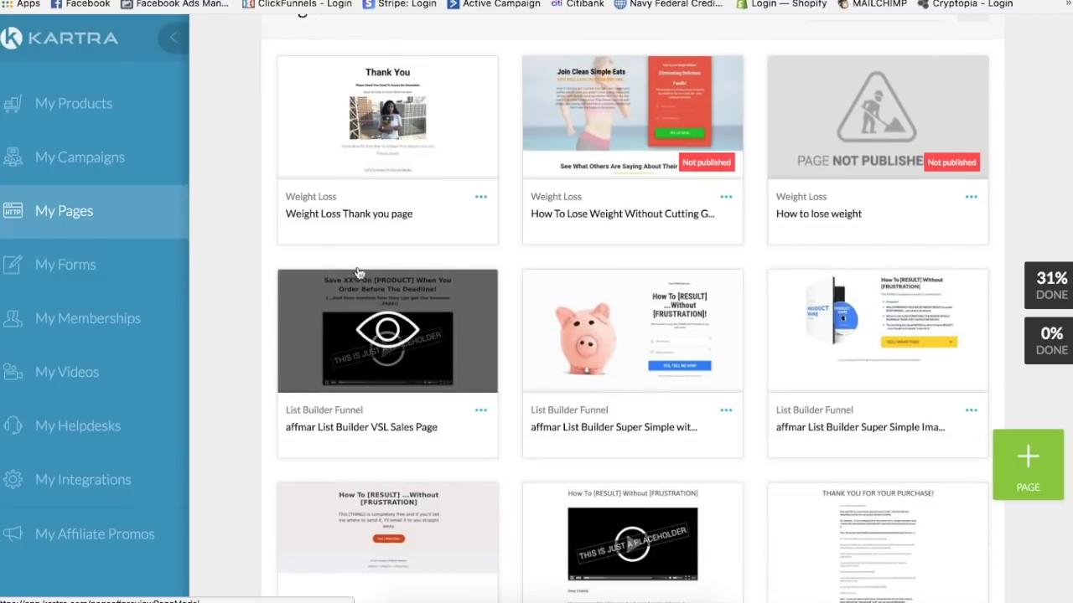
pyautogui.click(70, 259)
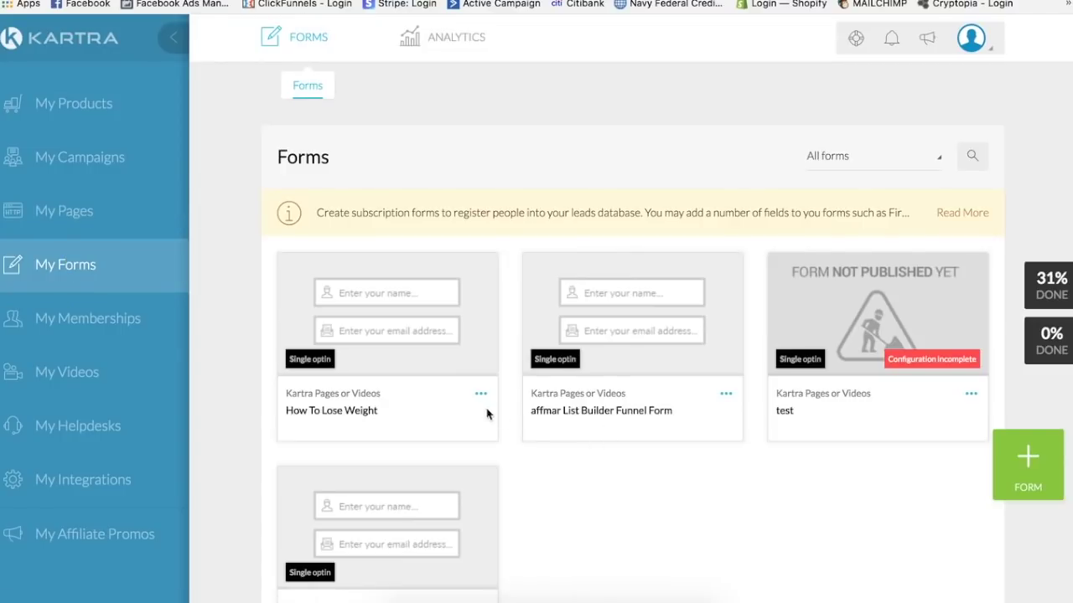
pyautogui.click(479, 396)
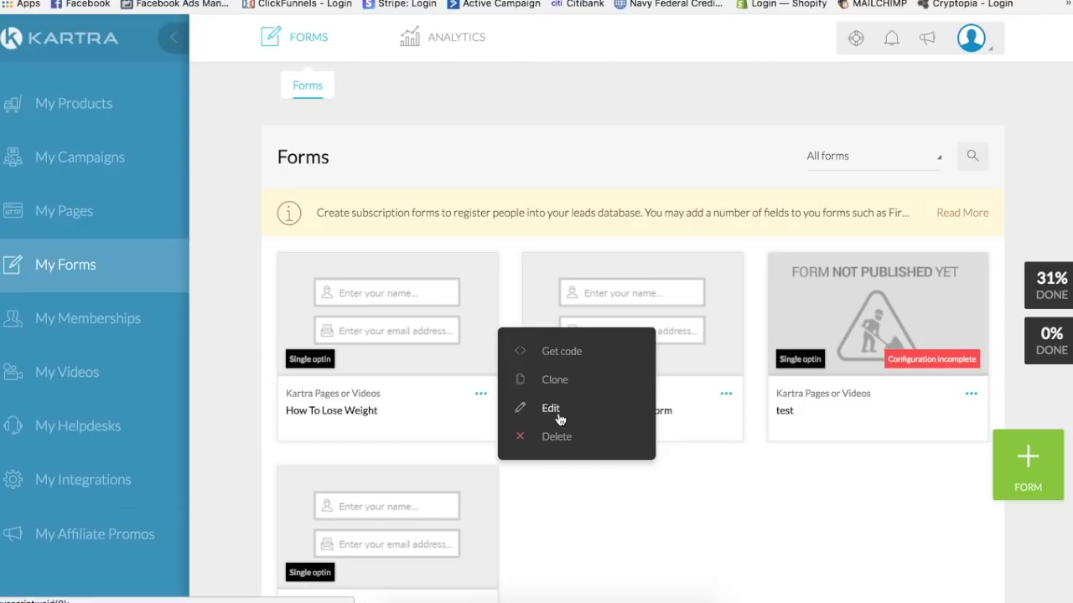
pyautogui.click(551, 409)
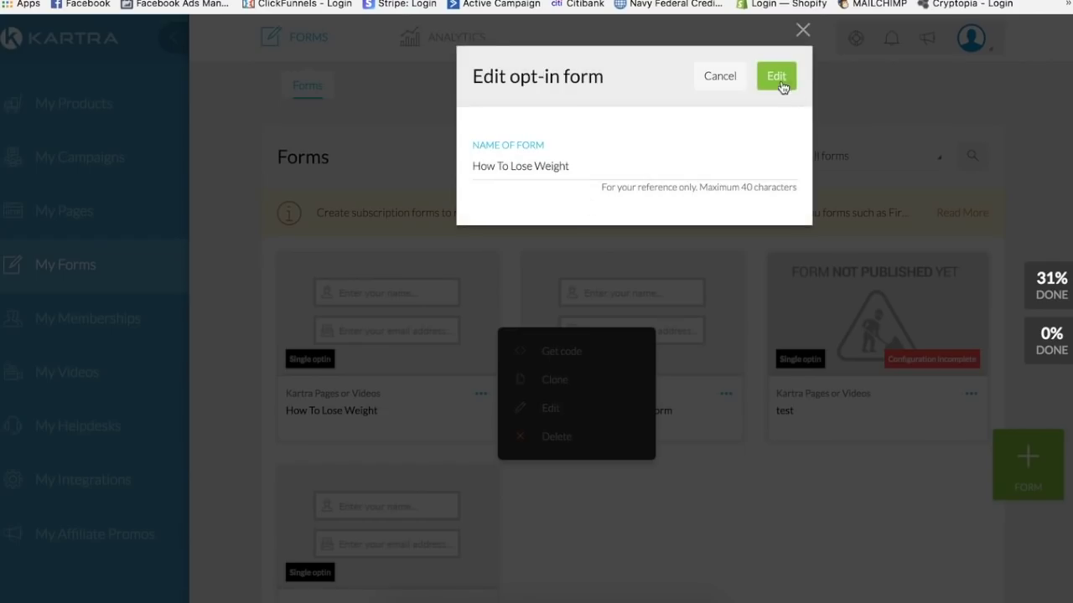
pyautogui.click(778, 81)
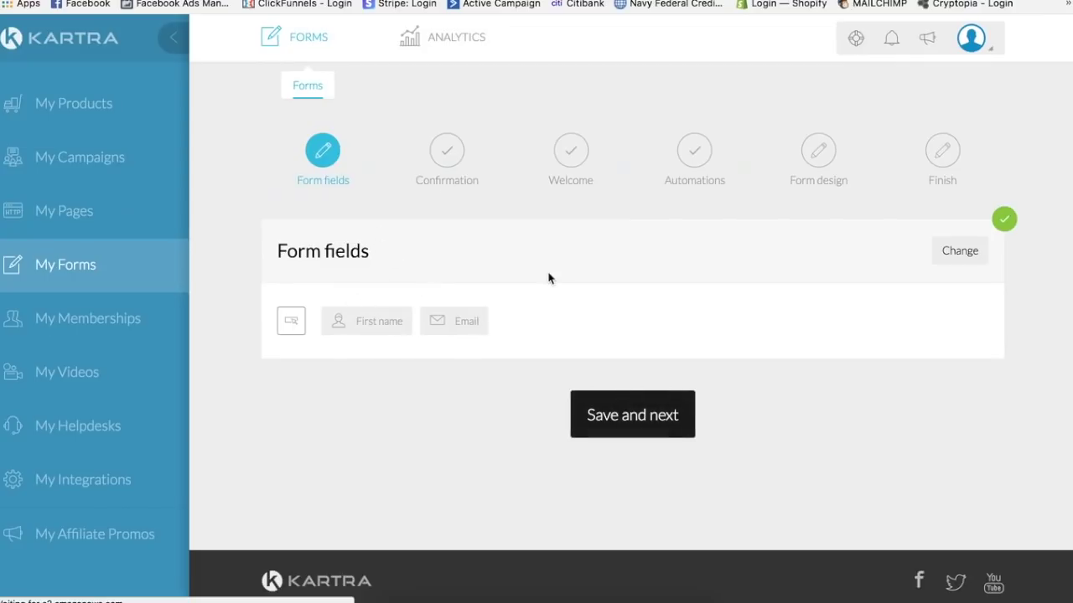
pyautogui.click(631, 413)
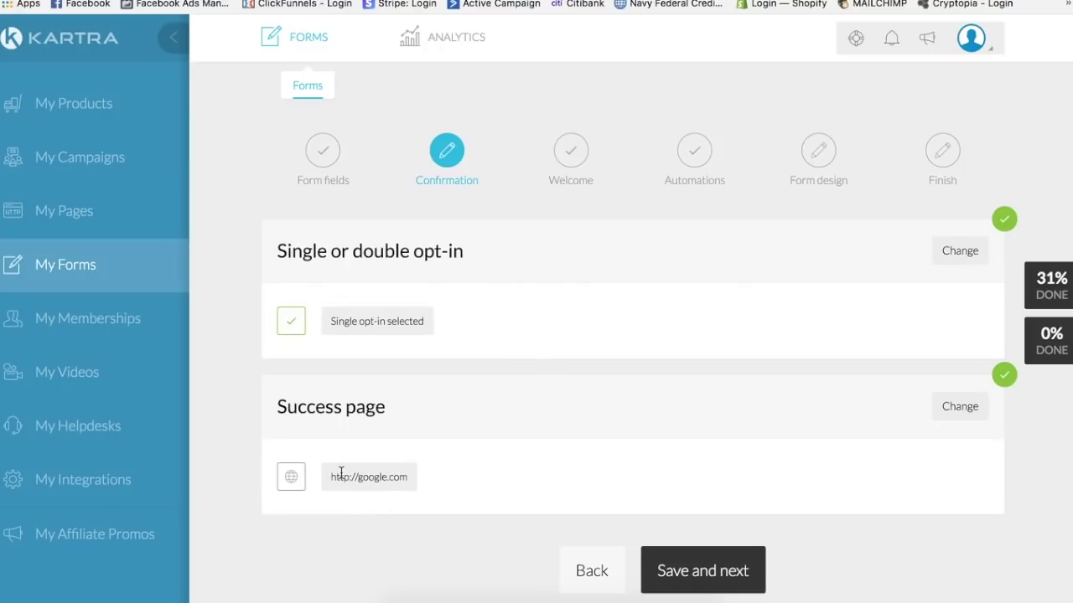
pyautogui.scroll(-2, 342, 474)
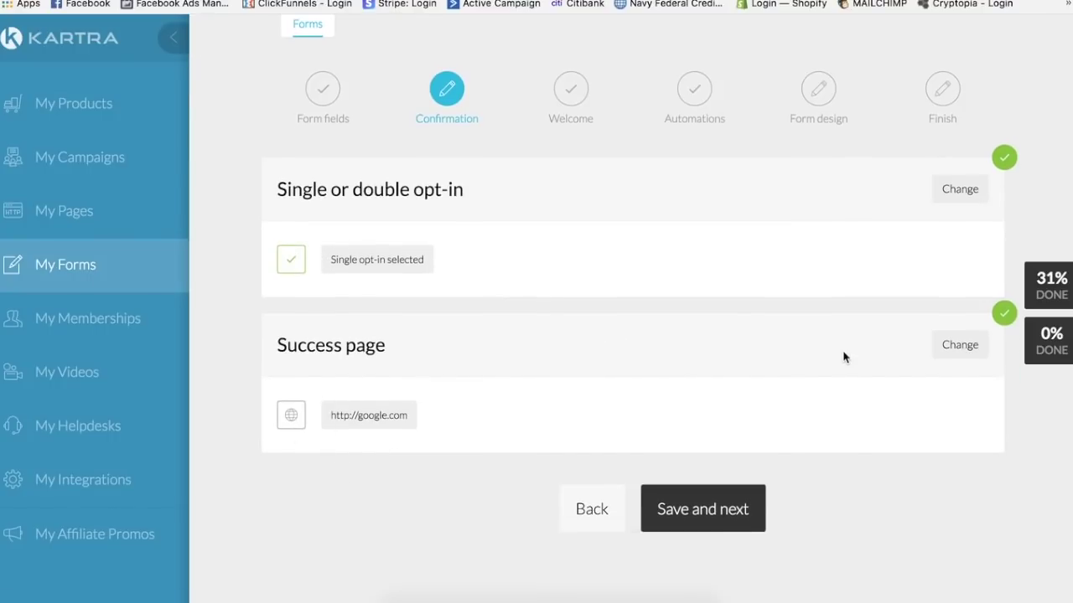
pyautogui.click(959, 344)
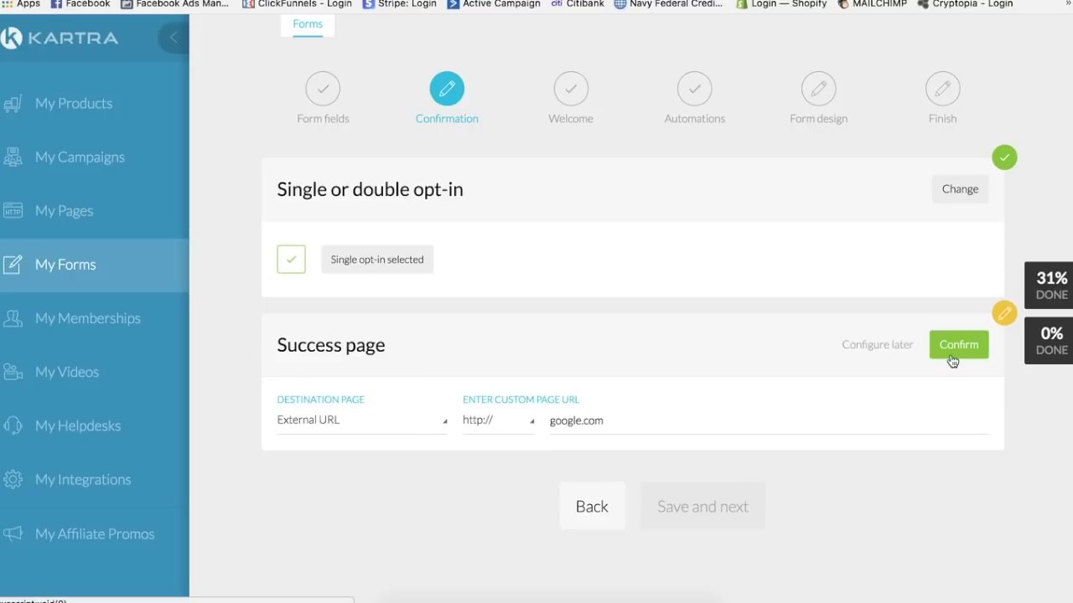
pyautogui.click(599, 428)
pyautogui.hotkey('ctrl', 'a')
pyautogui.hotkey('ctrl', 'v')
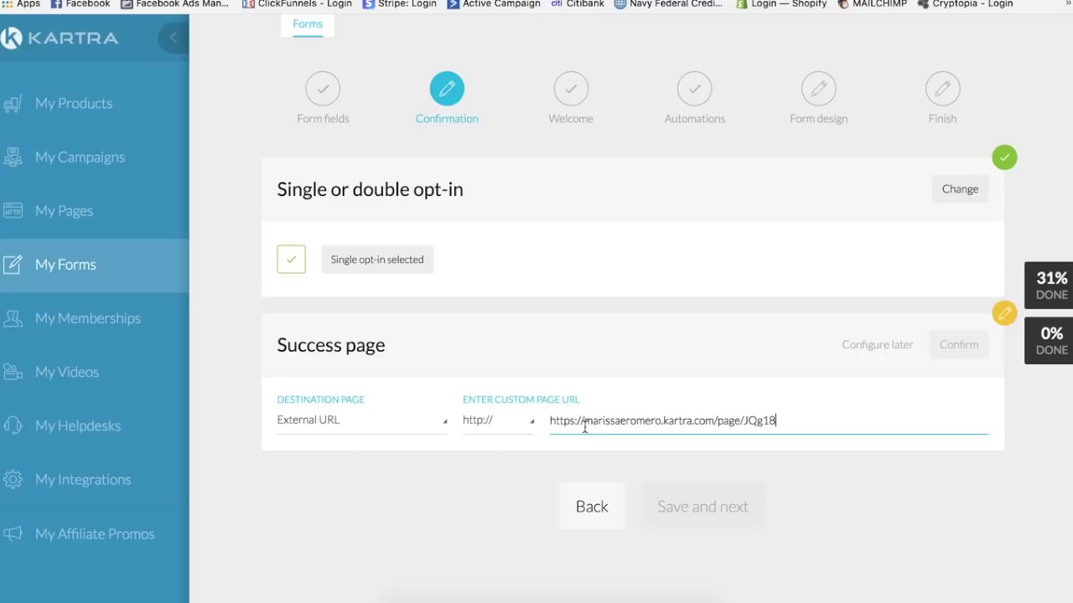
pyautogui.moveTo(584, 424); pyautogui.dragTo(514, 431)
pyautogui.press('BackSpace')
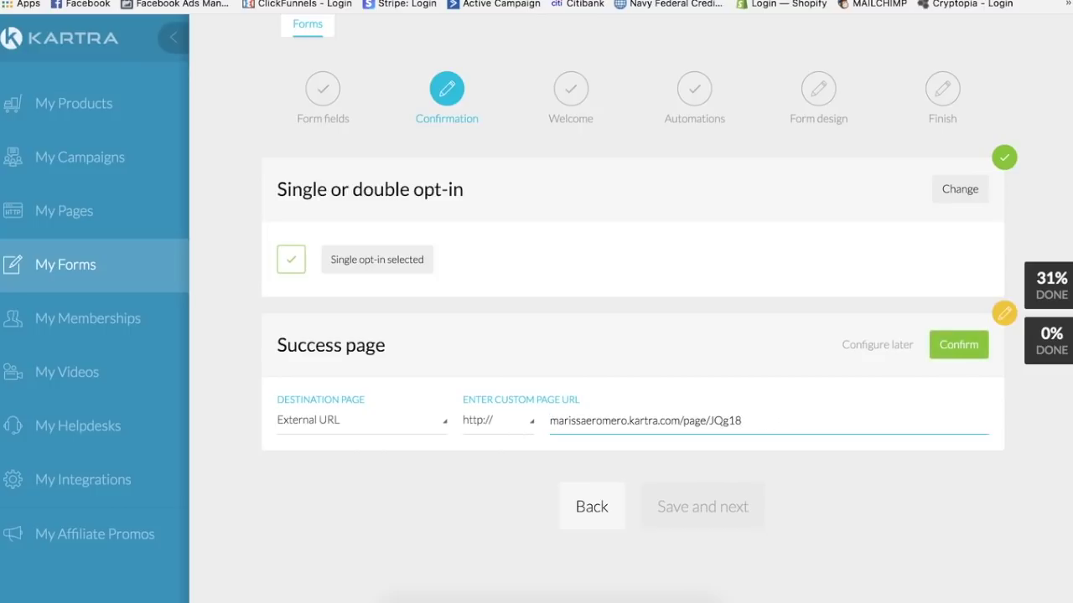
pyautogui.click(511, 453)
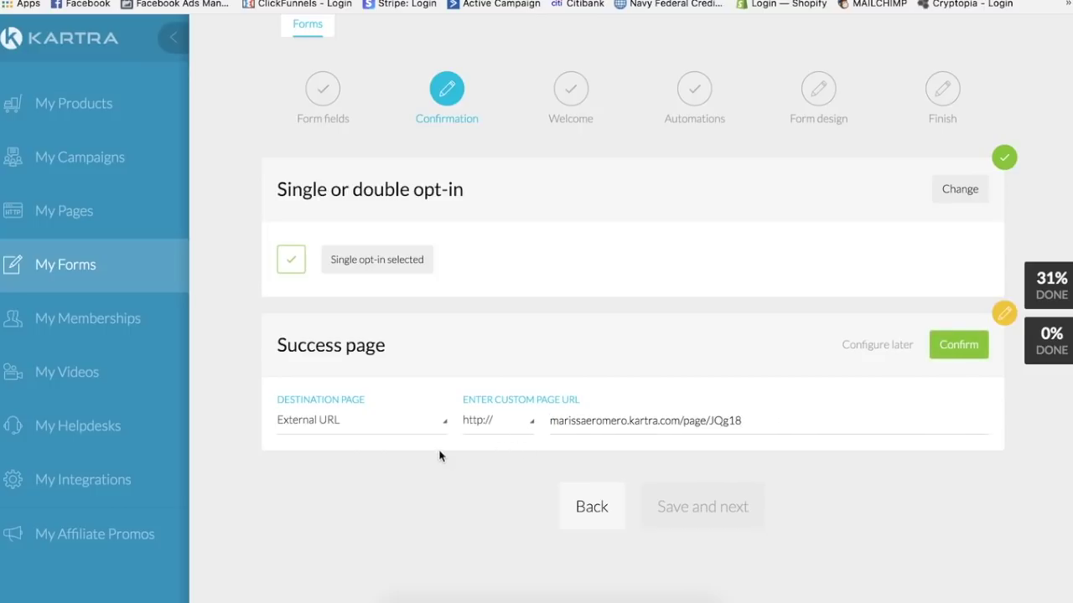
# Set the destination to Kartra pages, Weight Loss category, Weight Loss Thank you page, and confirm
pyautogui.click(445, 428)
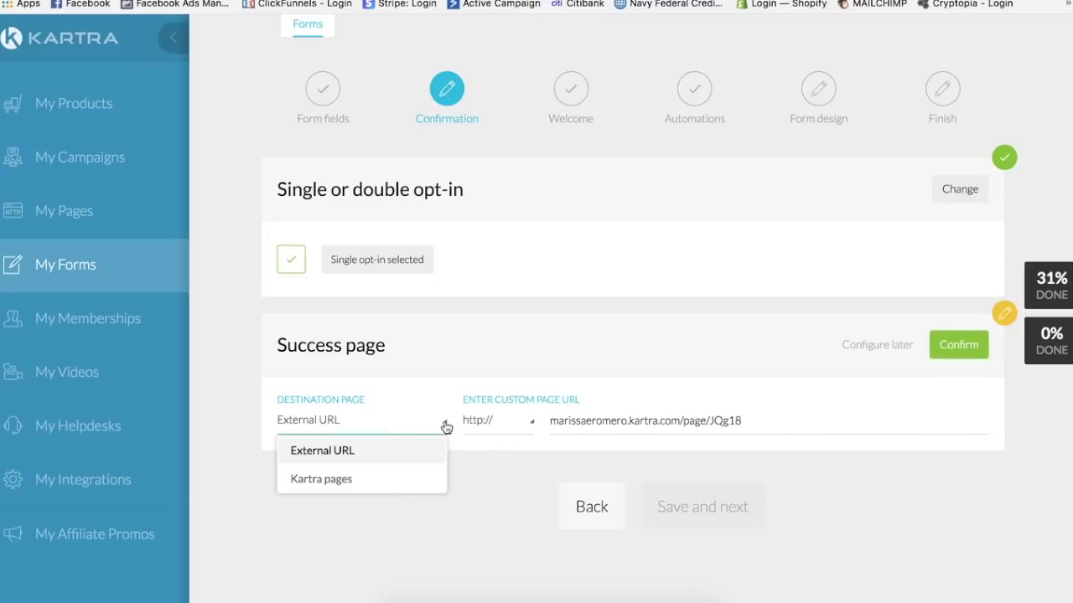
pyautogui.click(347, 480)
pyautogui.click(531, 428)
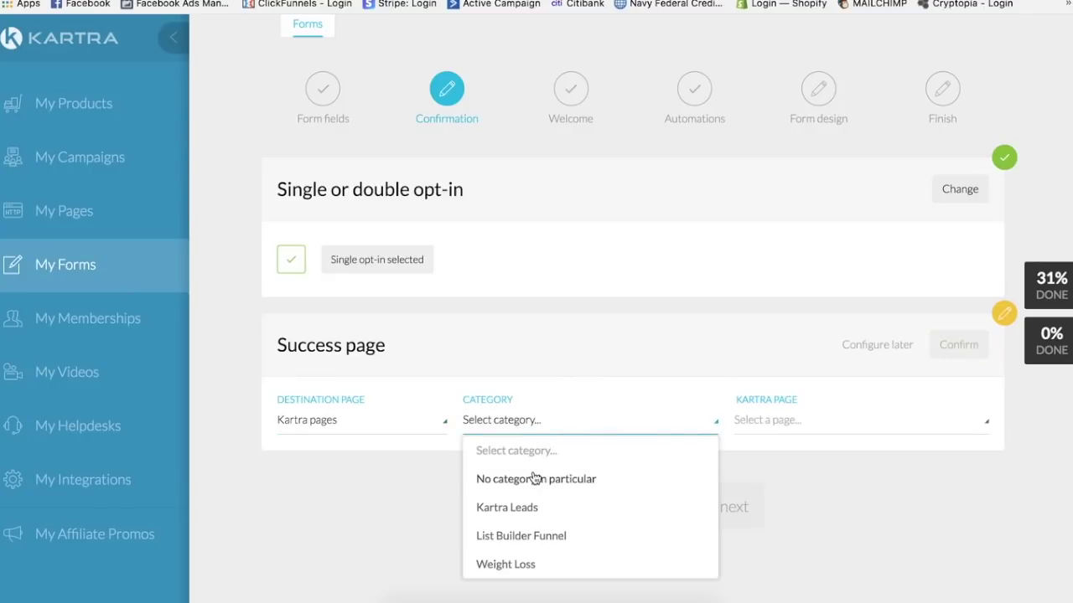
pyautogui.scroll(-1, 517, 503)
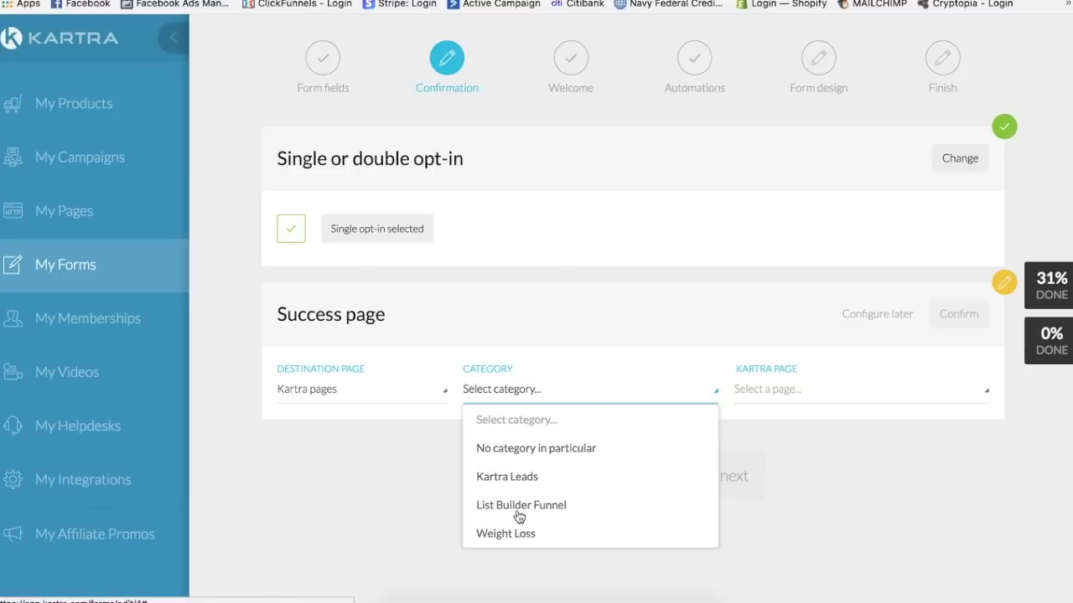
pyautogui.click(520, 534)
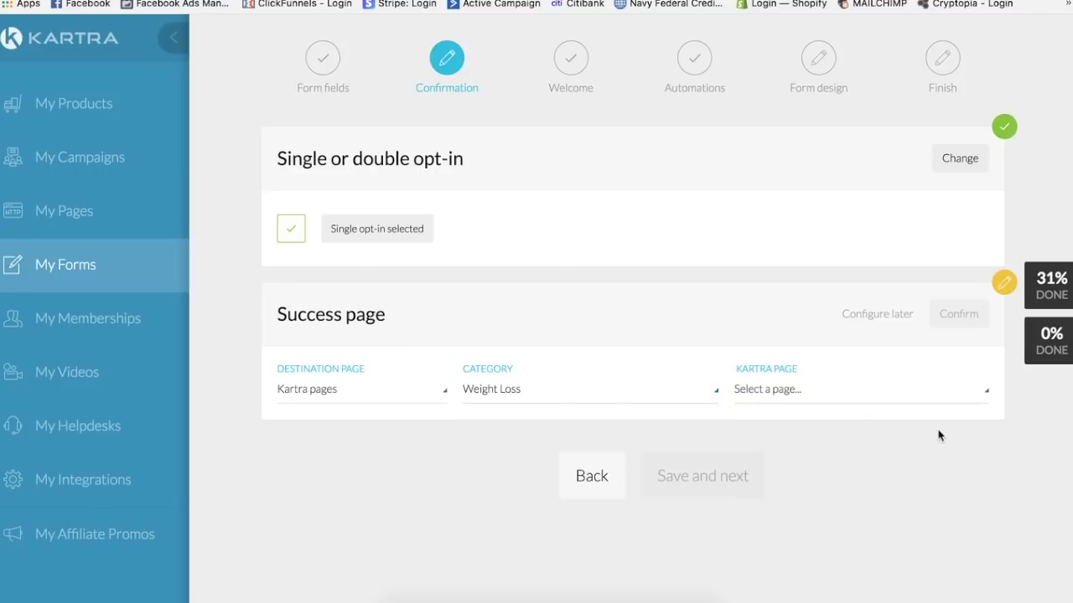
pyautogui.click(986, 398)
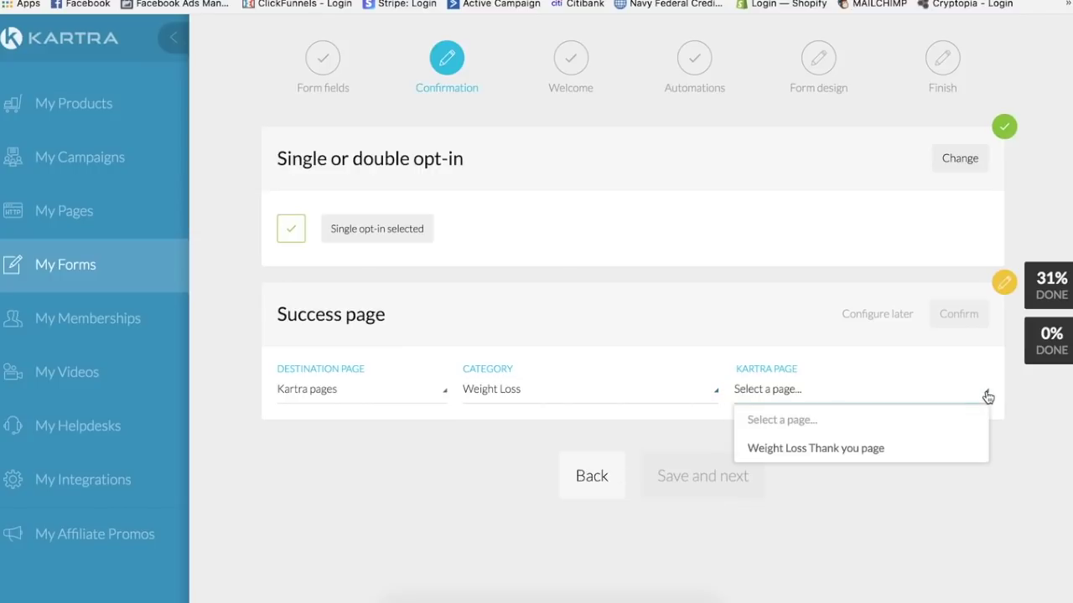
pyautogui.click(796, 449)
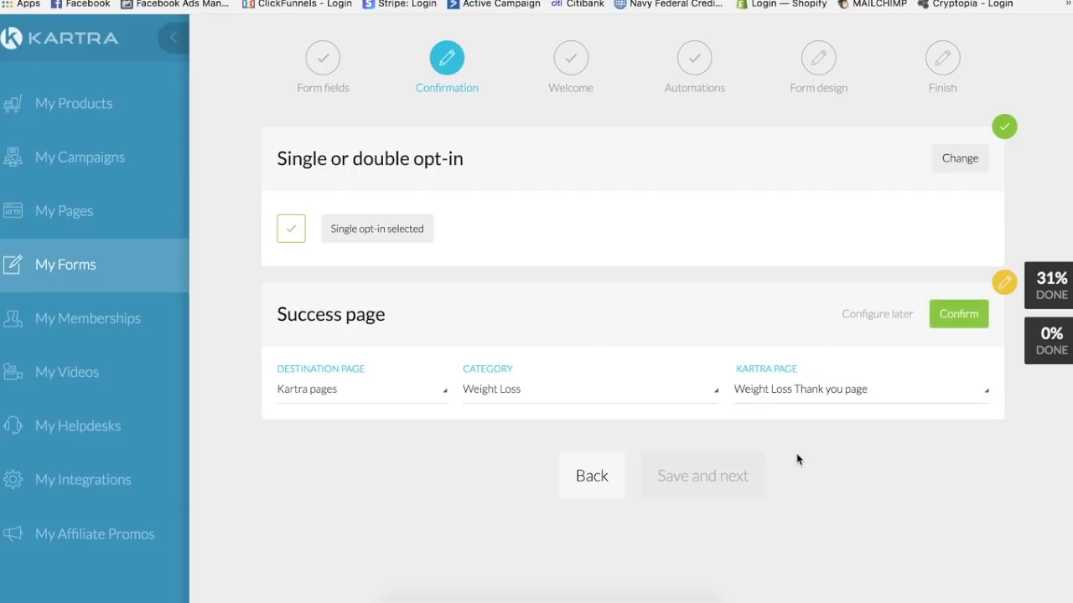
pyautogui.click(959, 315)
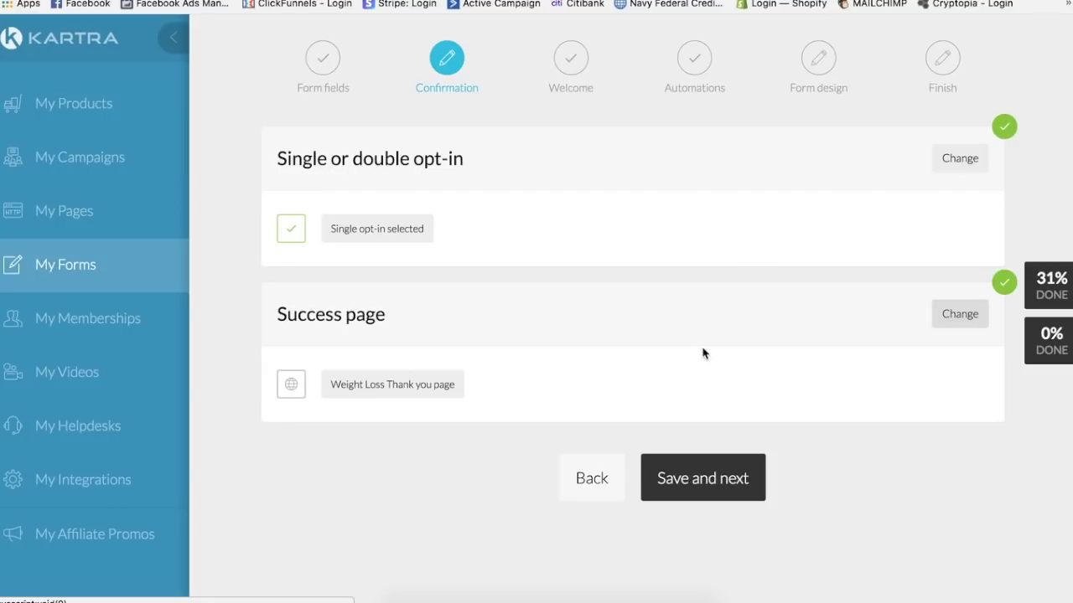
pyautogui.scroll(2, 702, 350)
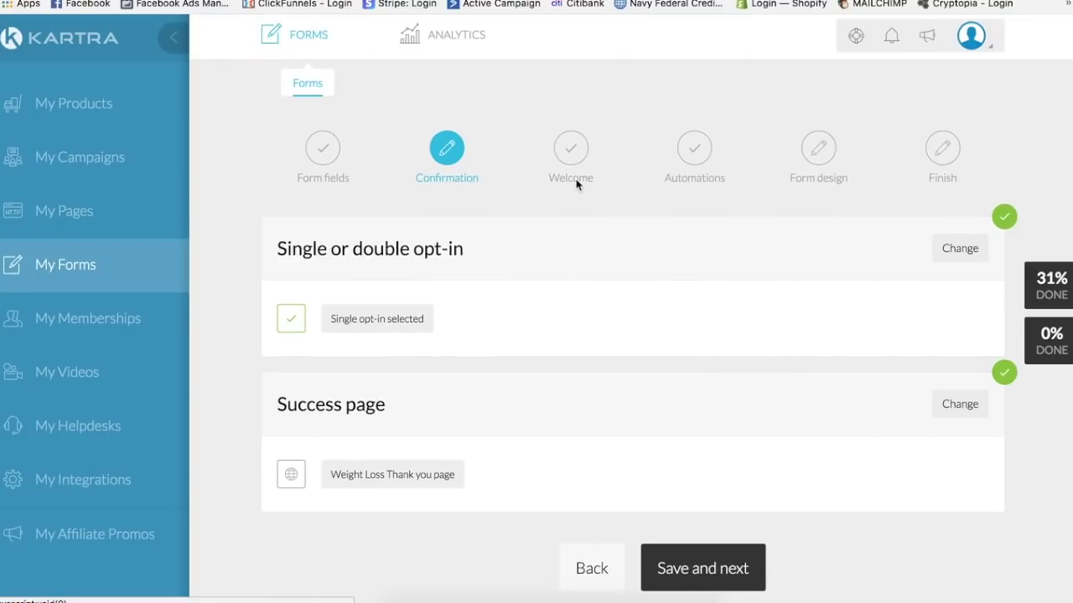